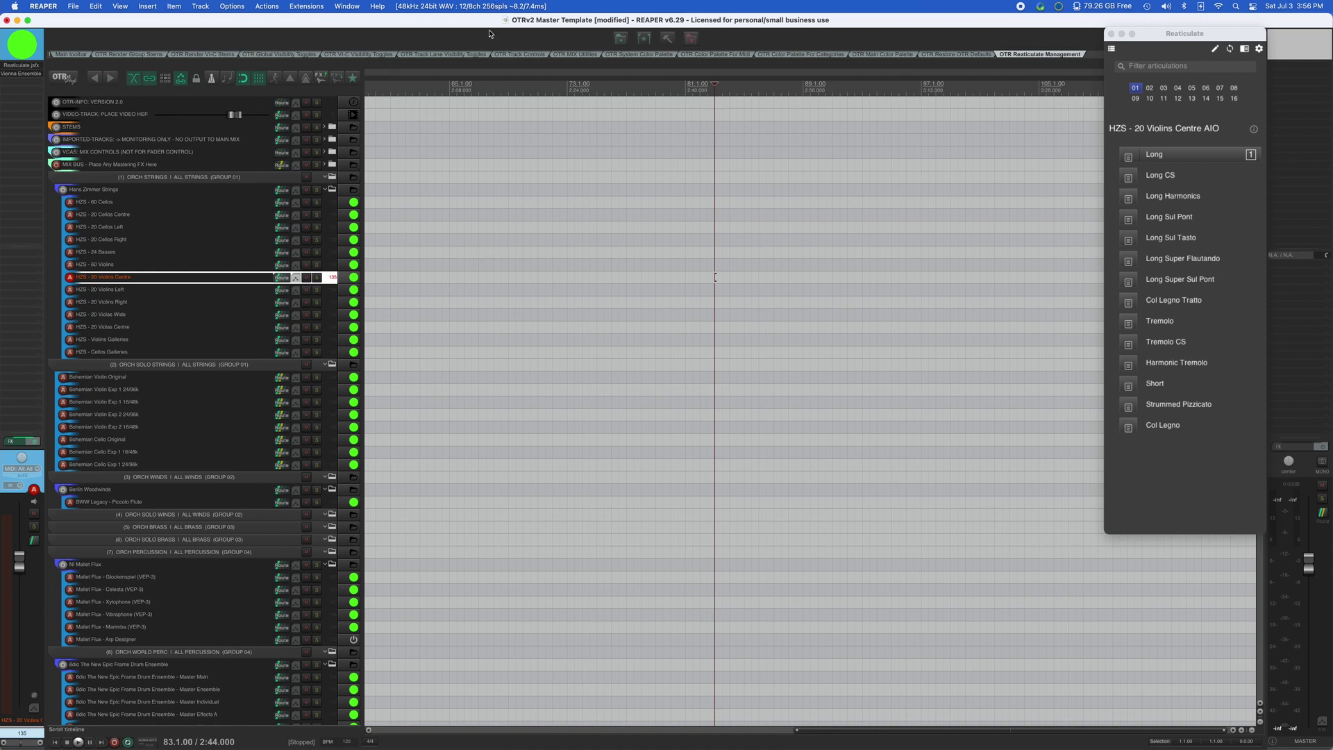
# Switch to the plain REAPER window with the empty unsaved project and add two tracks.
pyautogui.click(1134, 735)
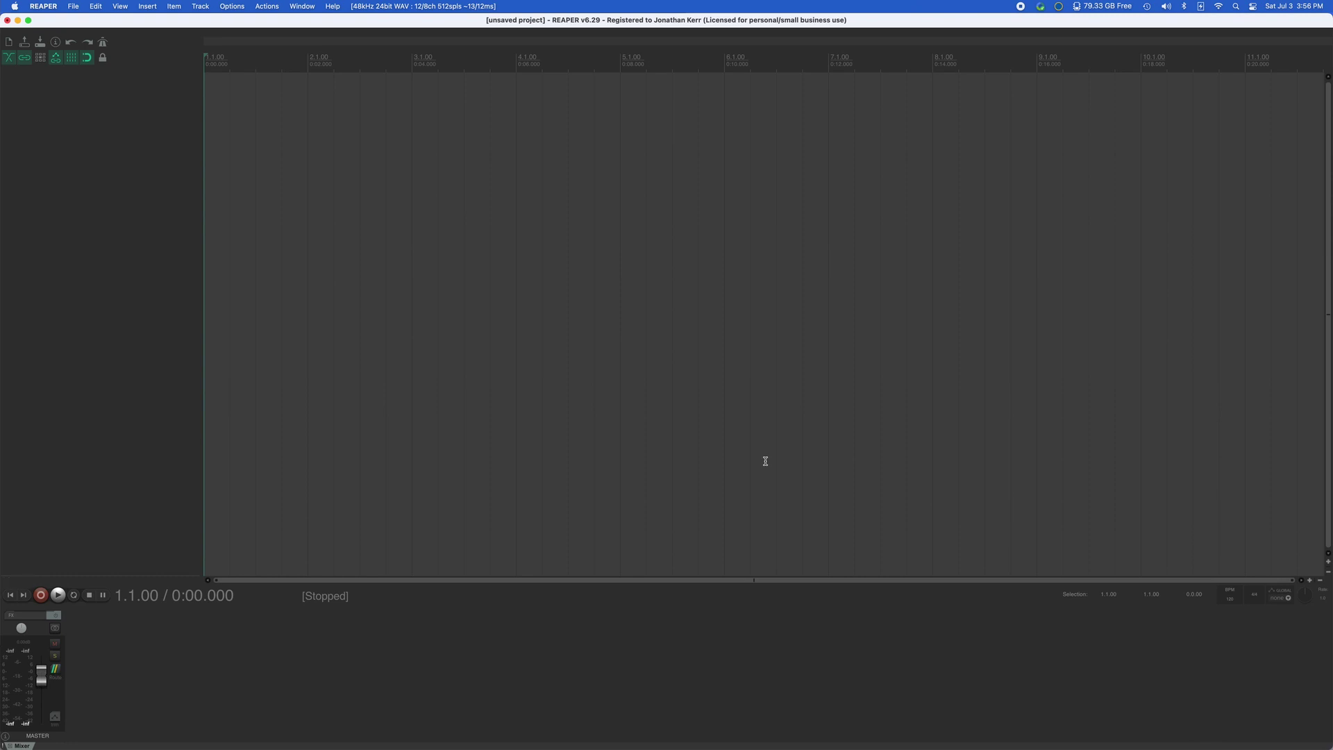
pyautogui.doubleClick(128, 139)
pyautogui.doubleClick(143, 177)
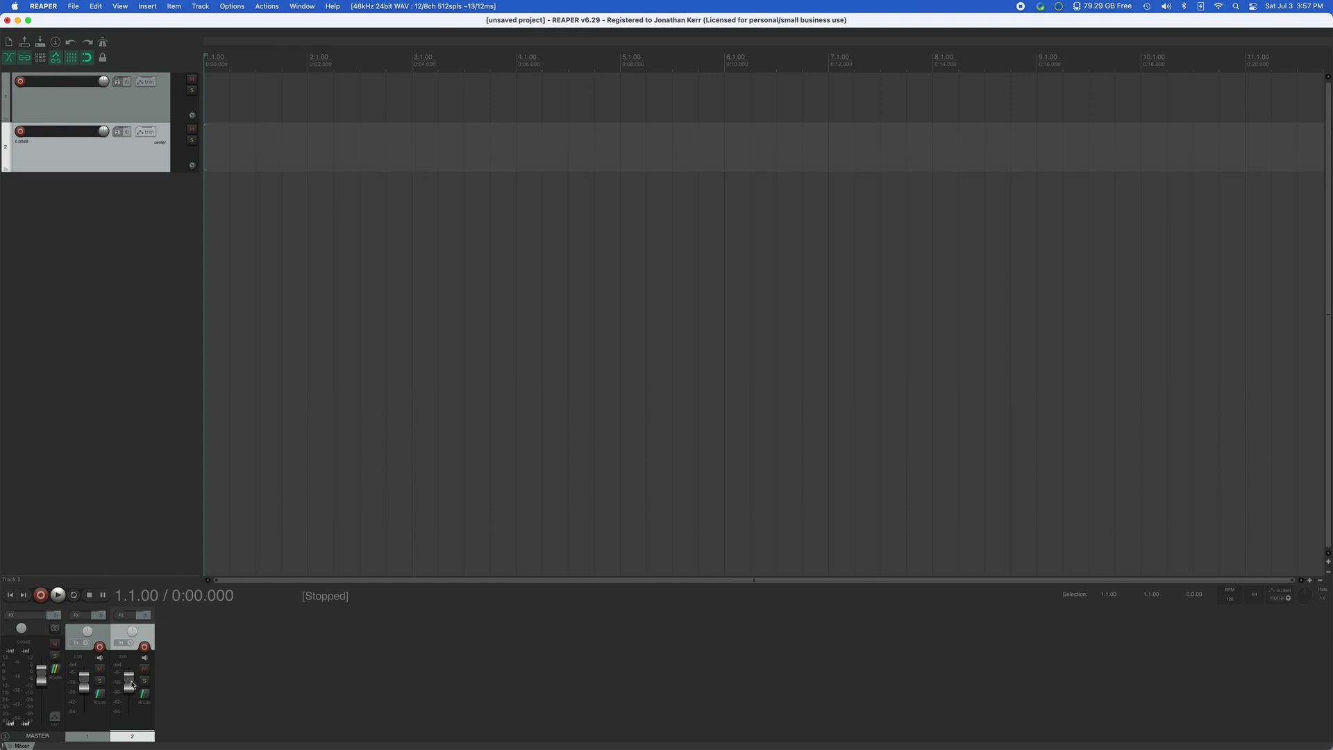
# Examine the parent channel and new send options in track 1's routing window, then close the window.
pyautogui.click(99, 694)
pyautogui.moveTo(189, 615); pyautogui.dragTo(426, 231)
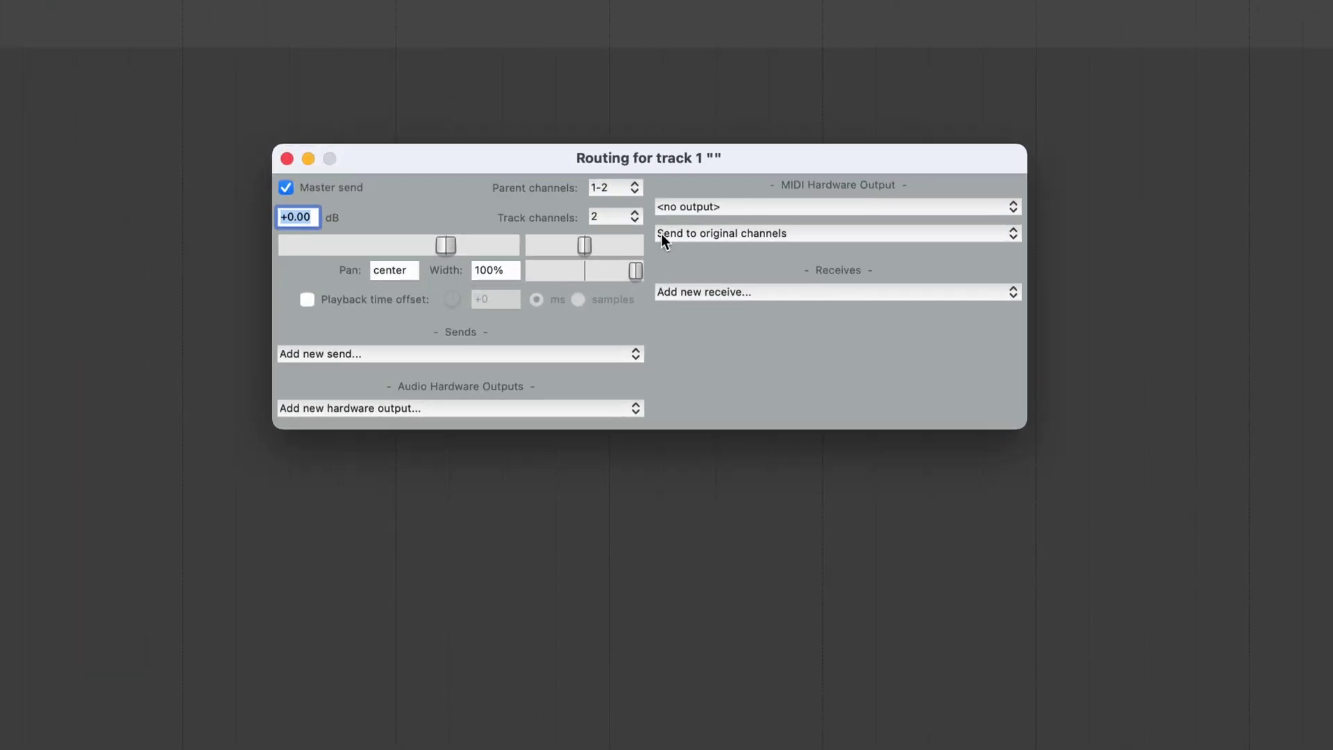
pyautogui.click(620, 188)
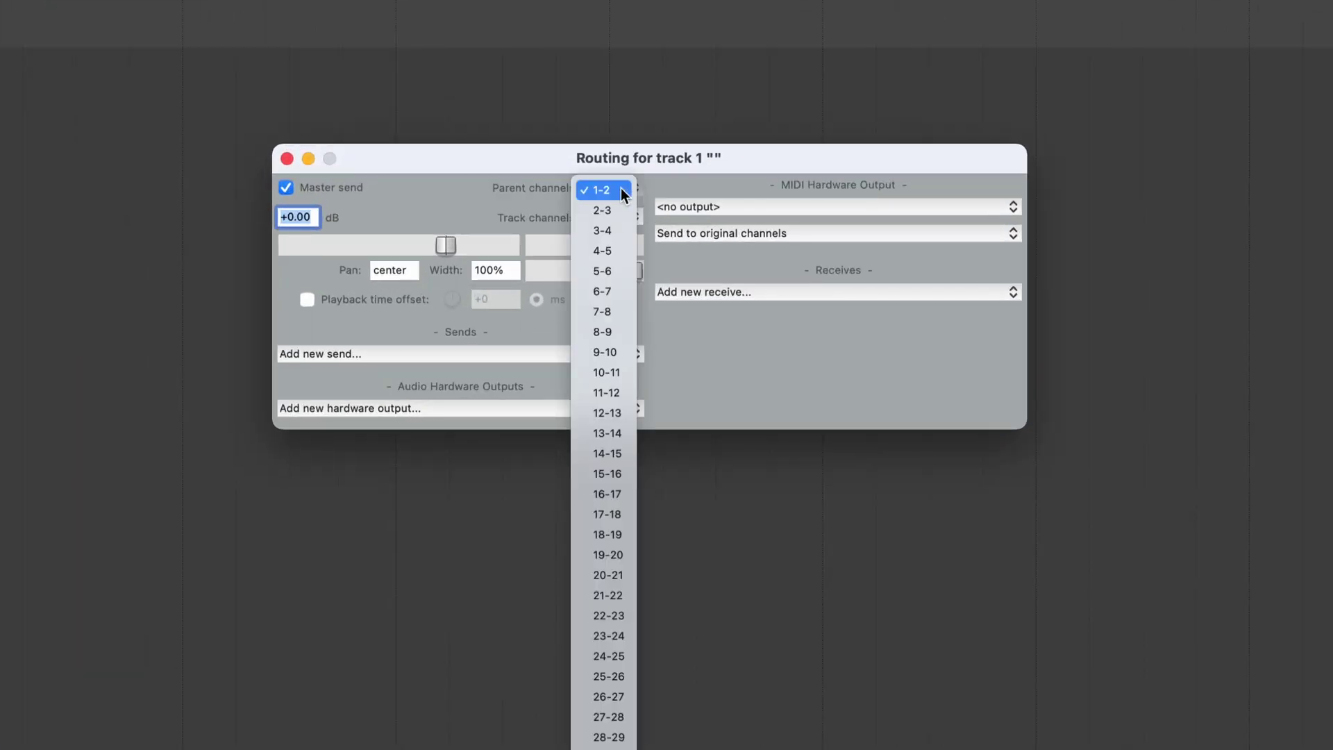
pyautogui.click(545, 194)
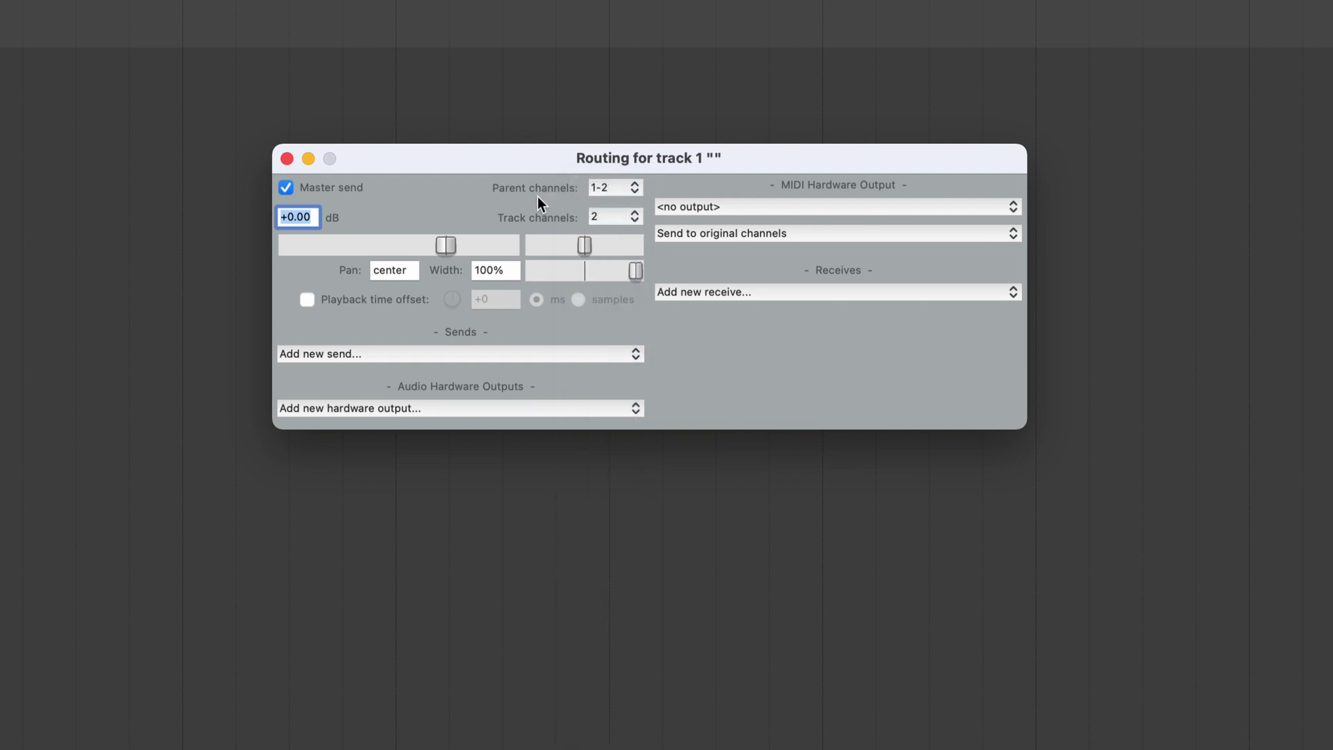
pyautogui.click(568, 352)
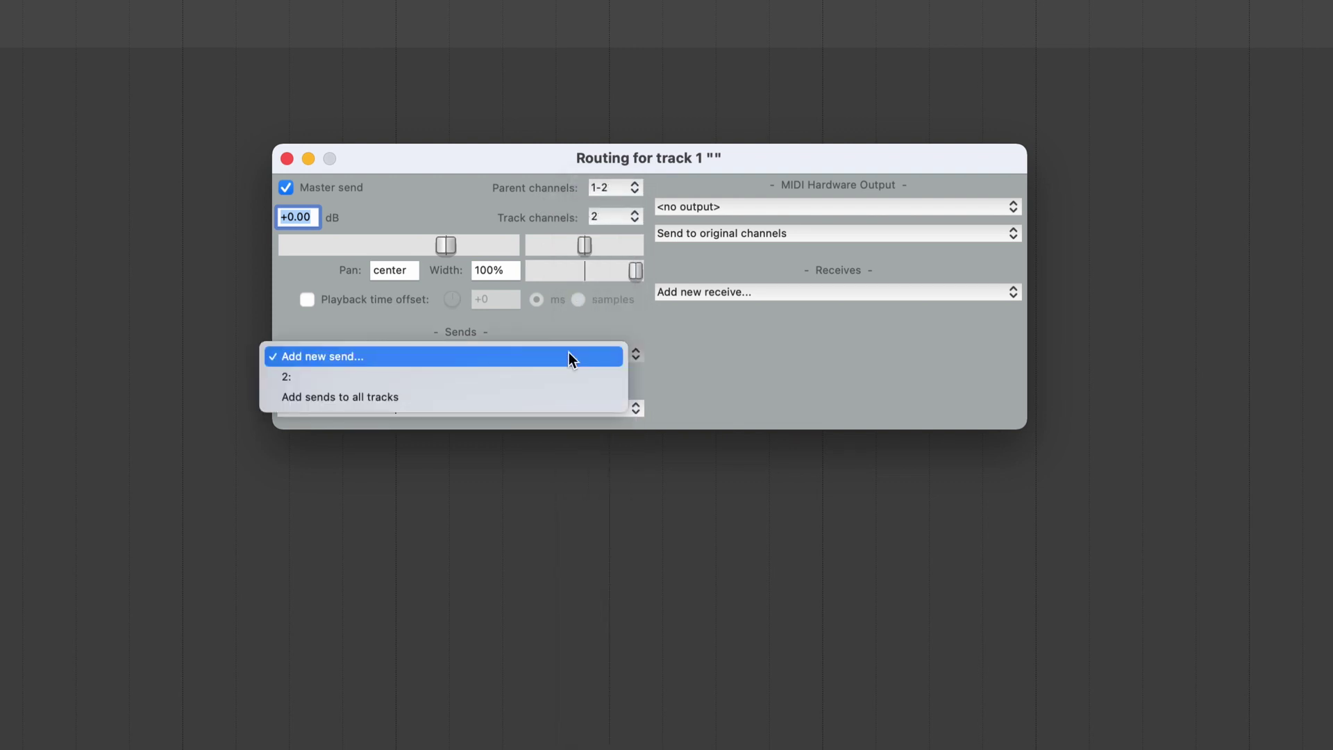
pyautogui.click(684, 318)
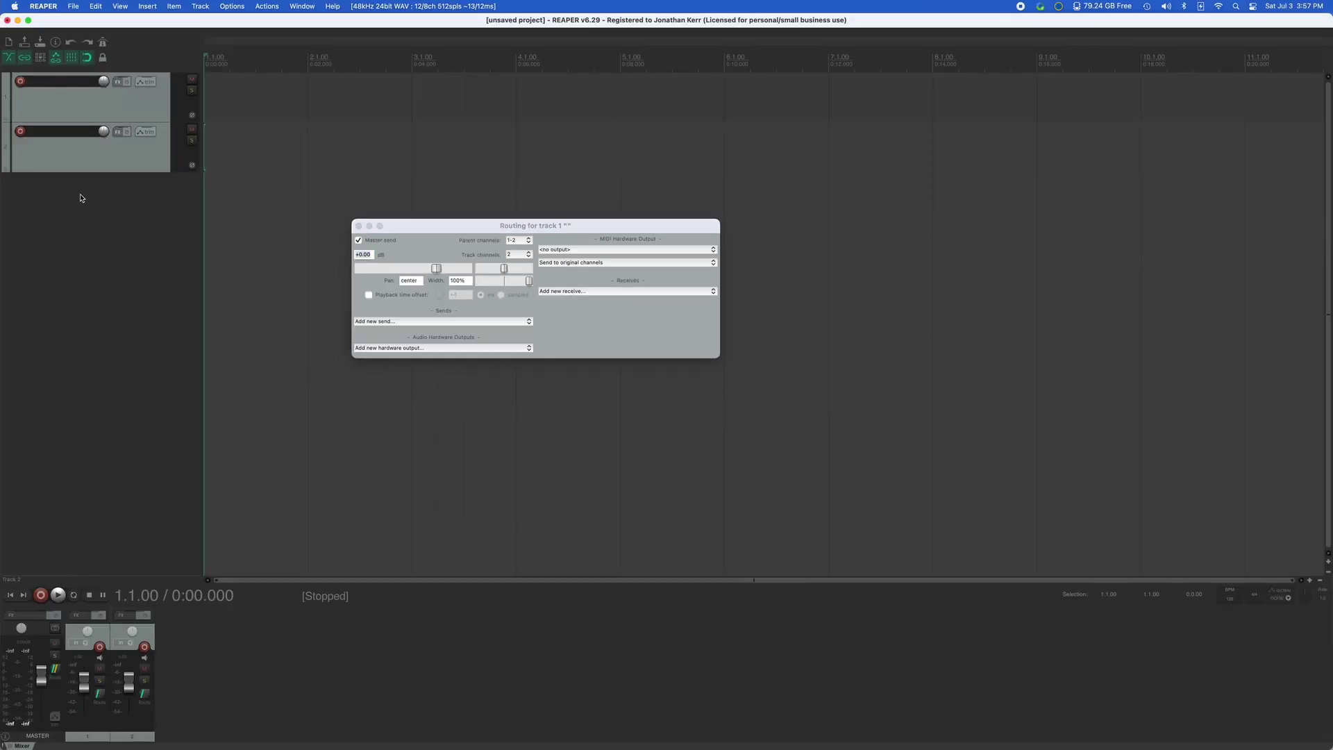
pyautogui.press('Escape')
pyautogui.click(87, 157)
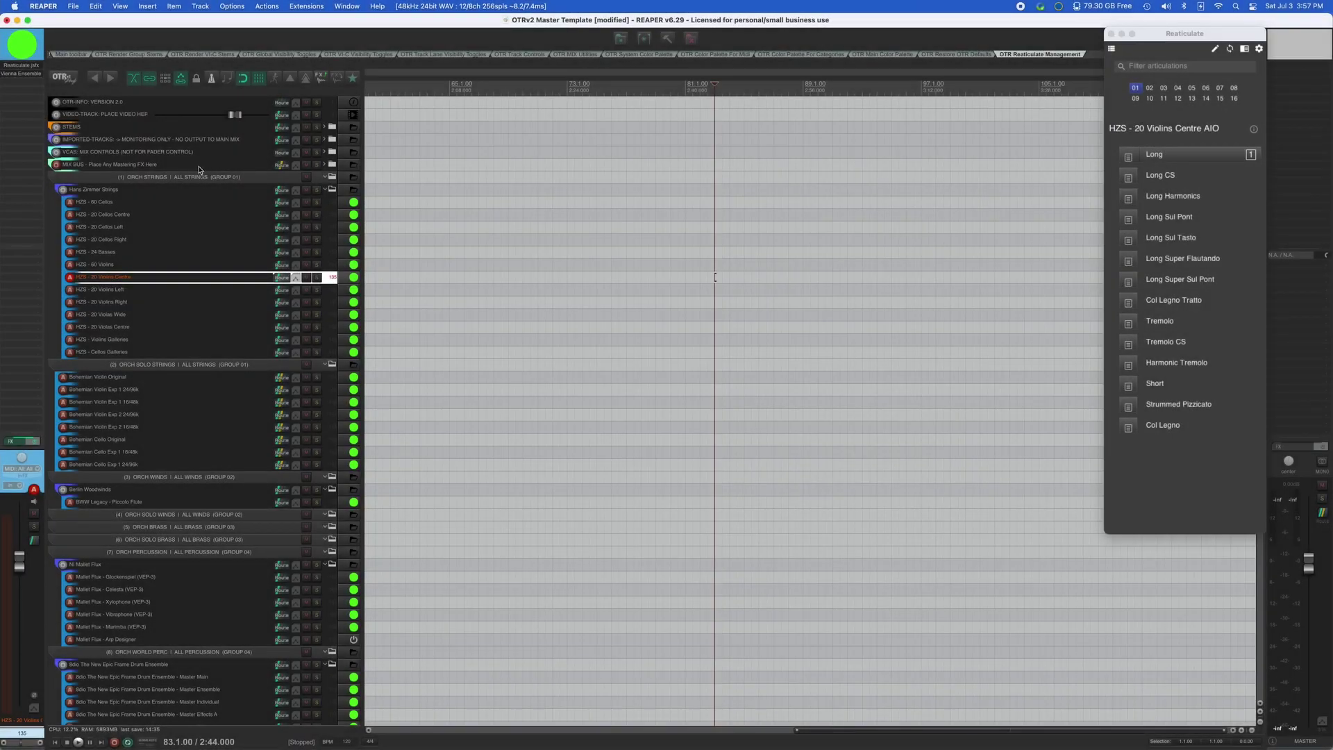
# Switch back to the REAPER window with the OTRv2 Master Template and open a new project tab.
pyautogui.click(73, 6)
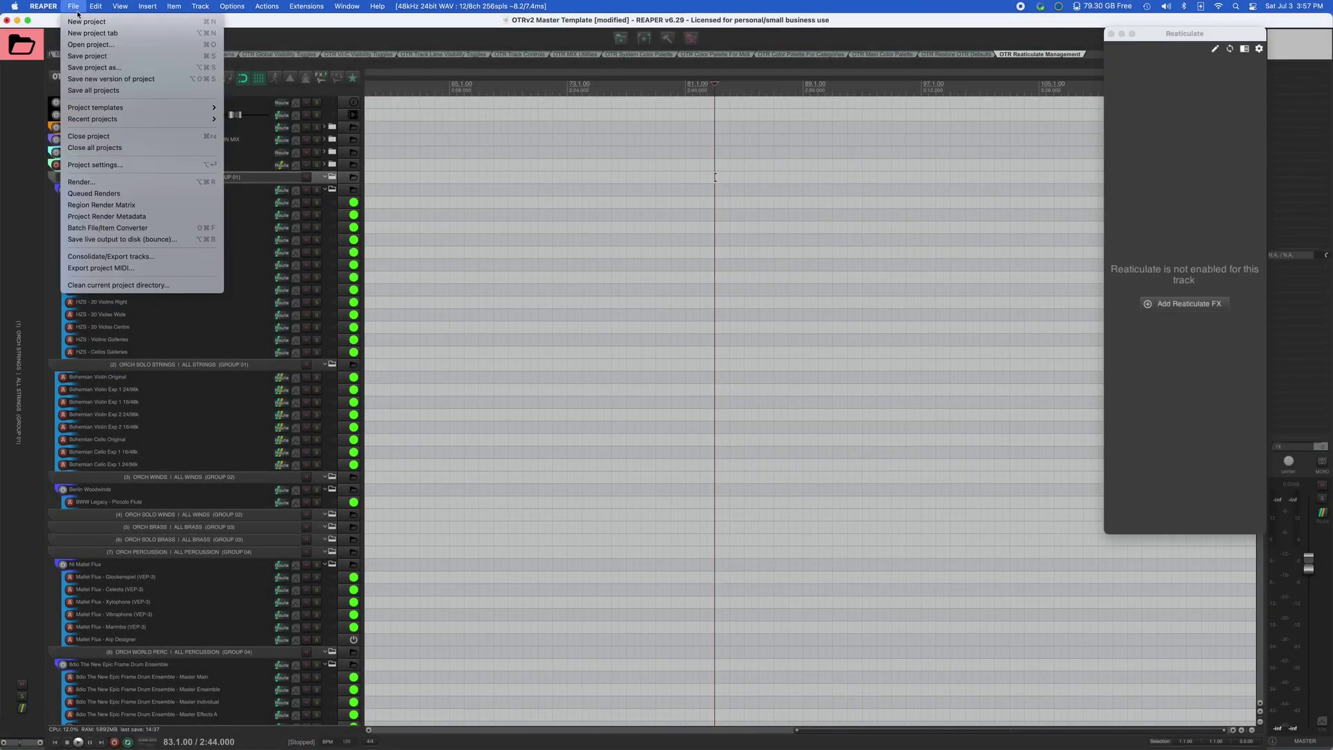
pyautogui.click(98, 33)
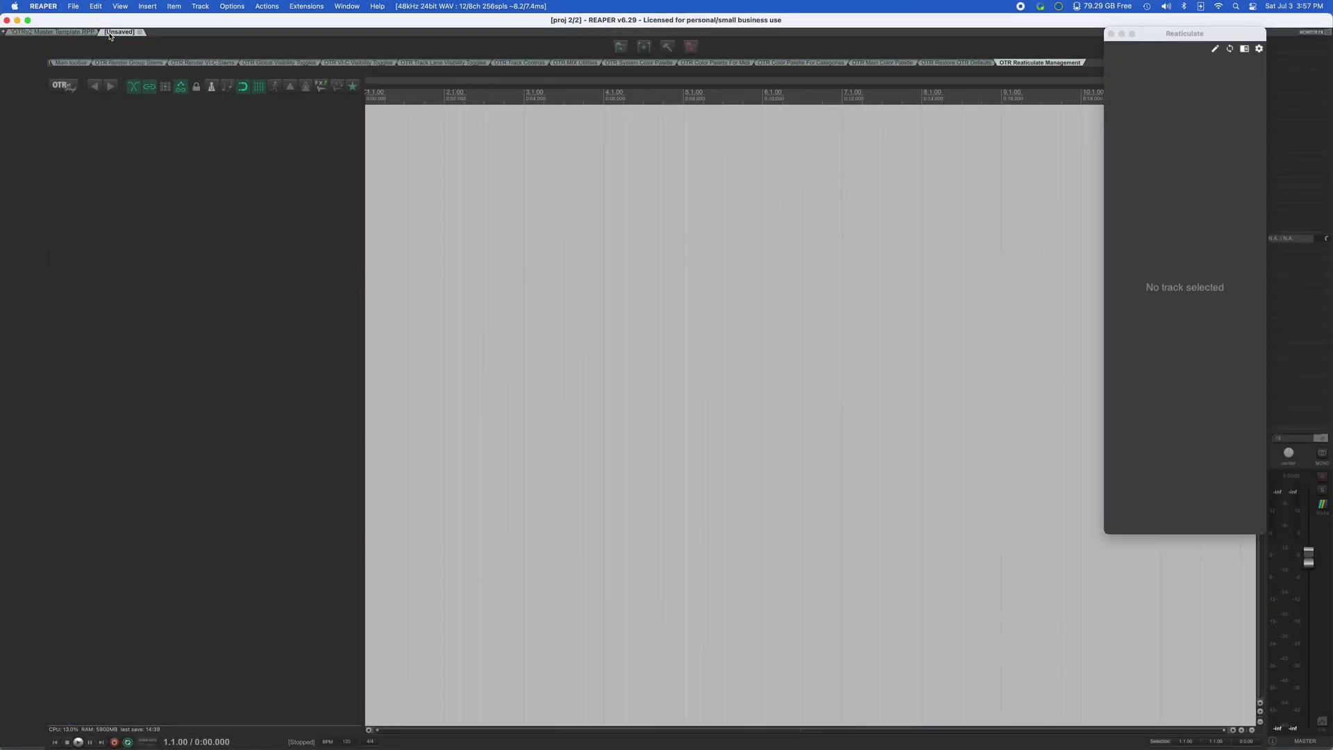
# Look through the virtual instrument track templates, including the Blank and Samplers categories and the Engine templates.
pyautogui.rightClick(173, 131)
pyautogui.moveTo(184, 135)
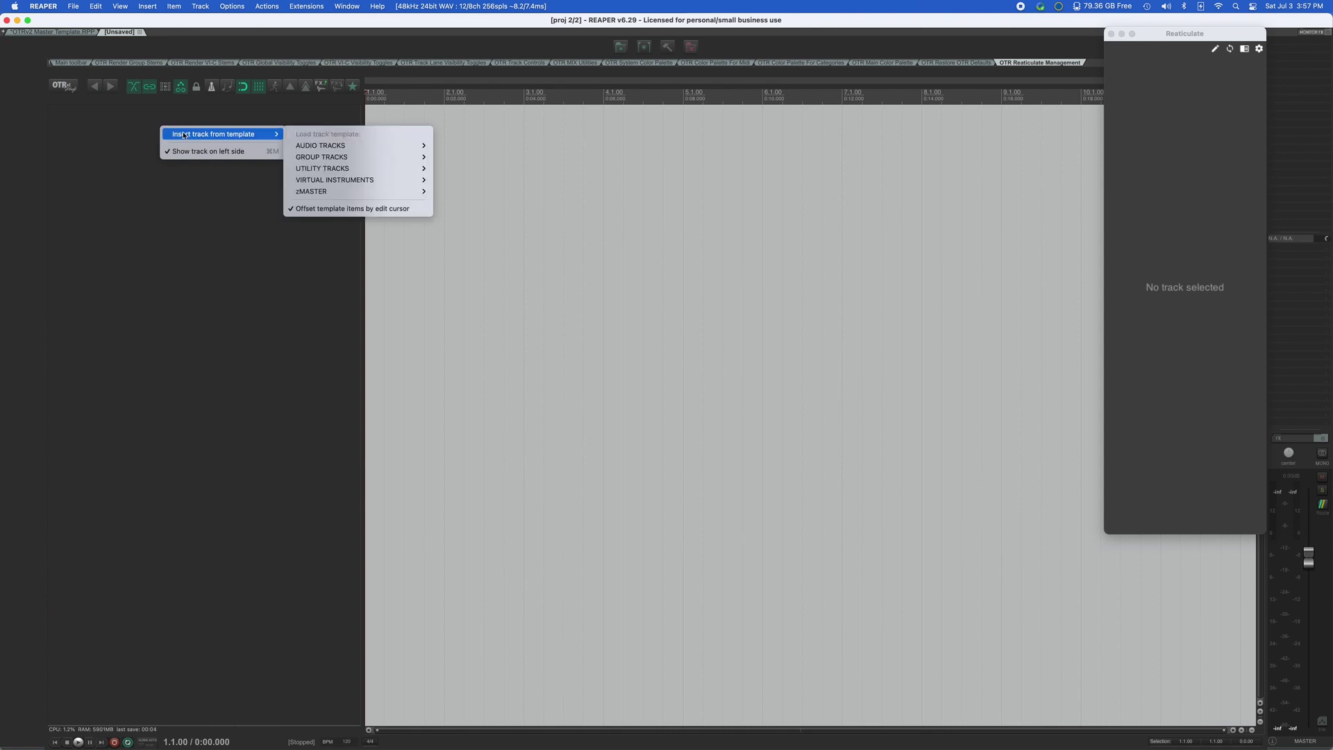
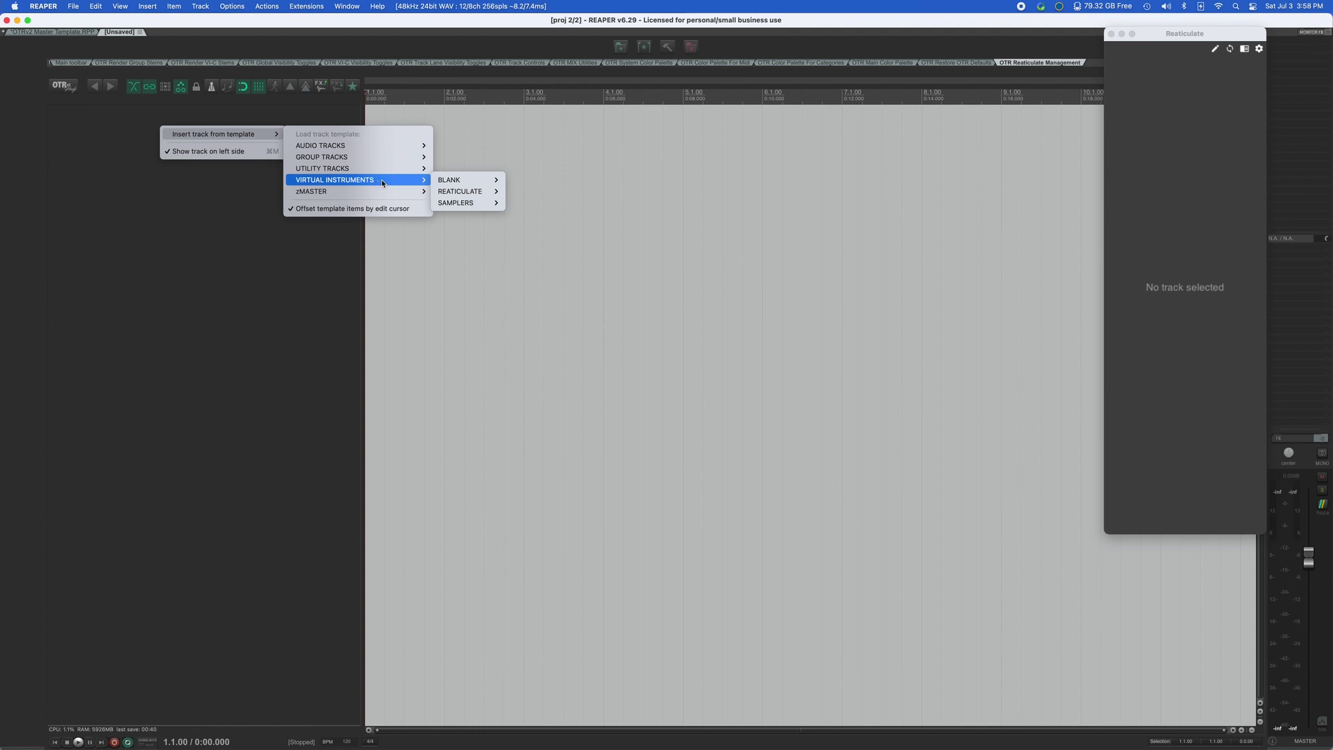
pyautogui.moveTo(439, 183)
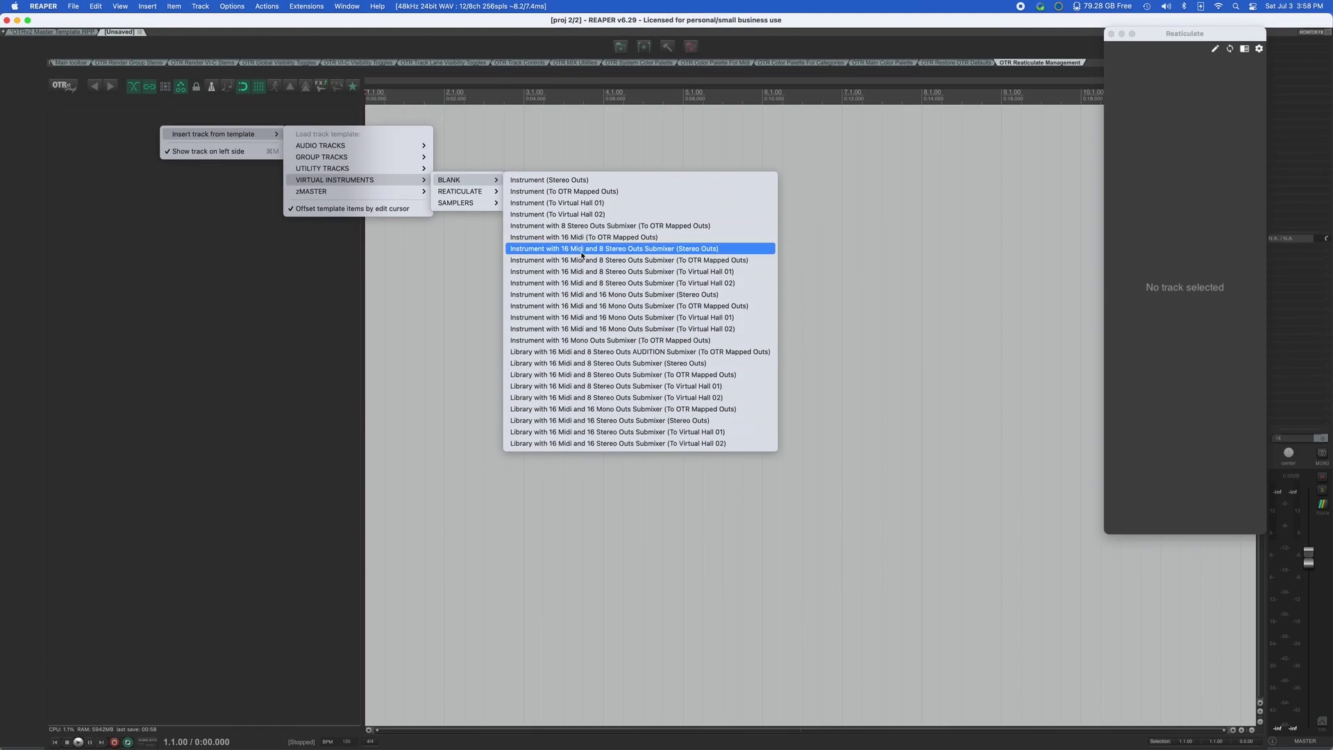
pyautogui.moveTo(472, 203)
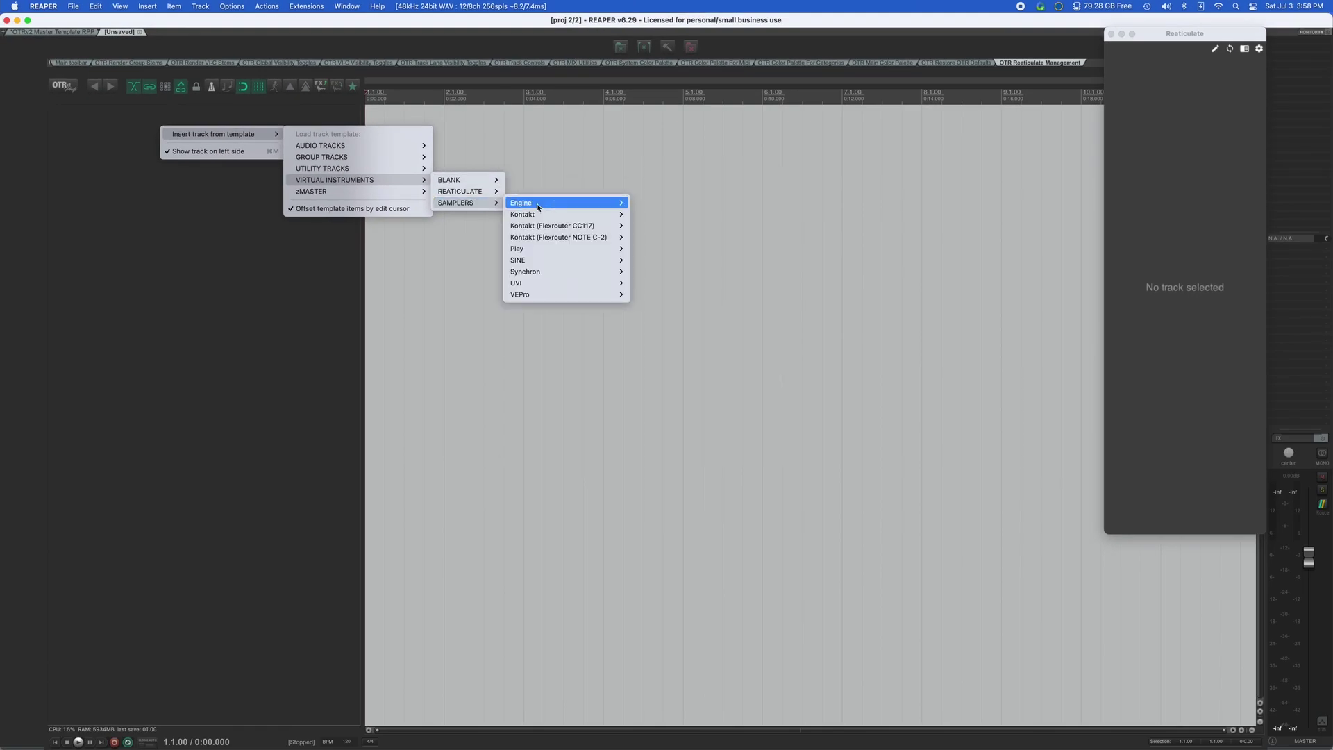
pyautogui.moveTo(538, 207)
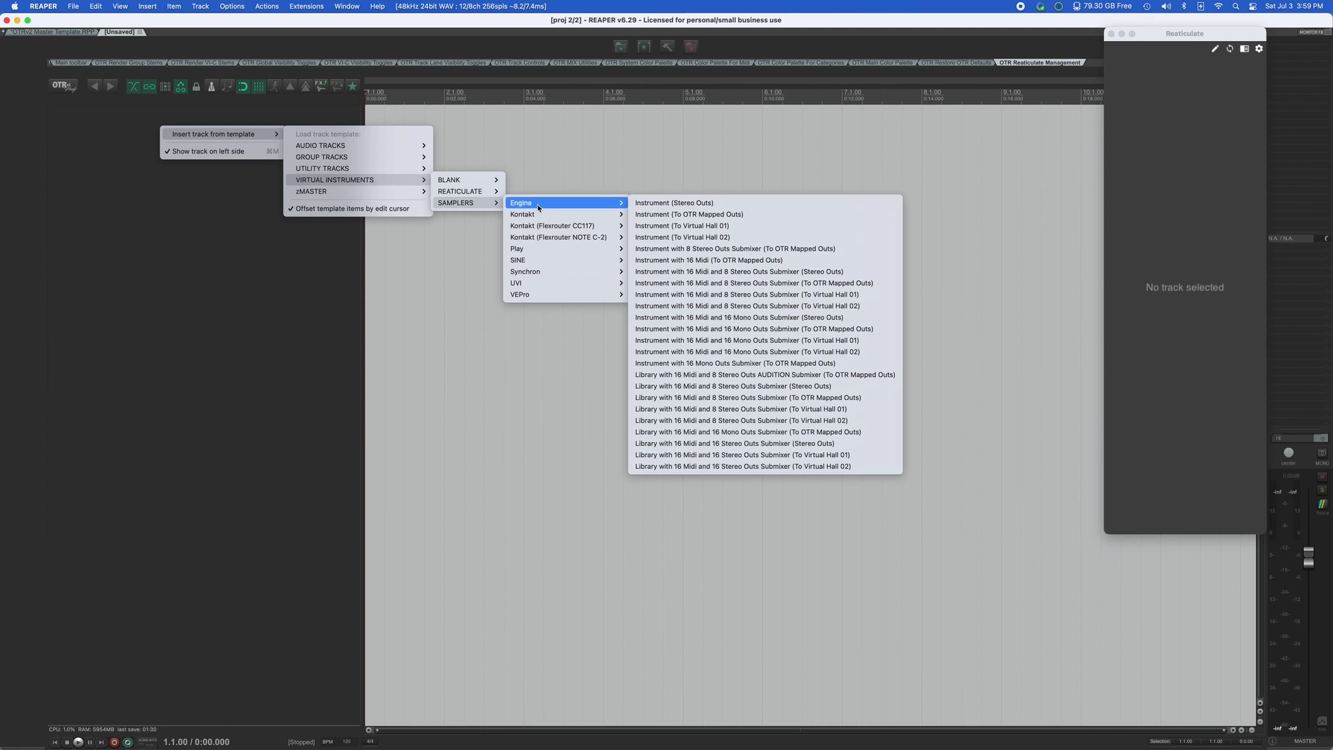
pyautogui.click(234, 228)
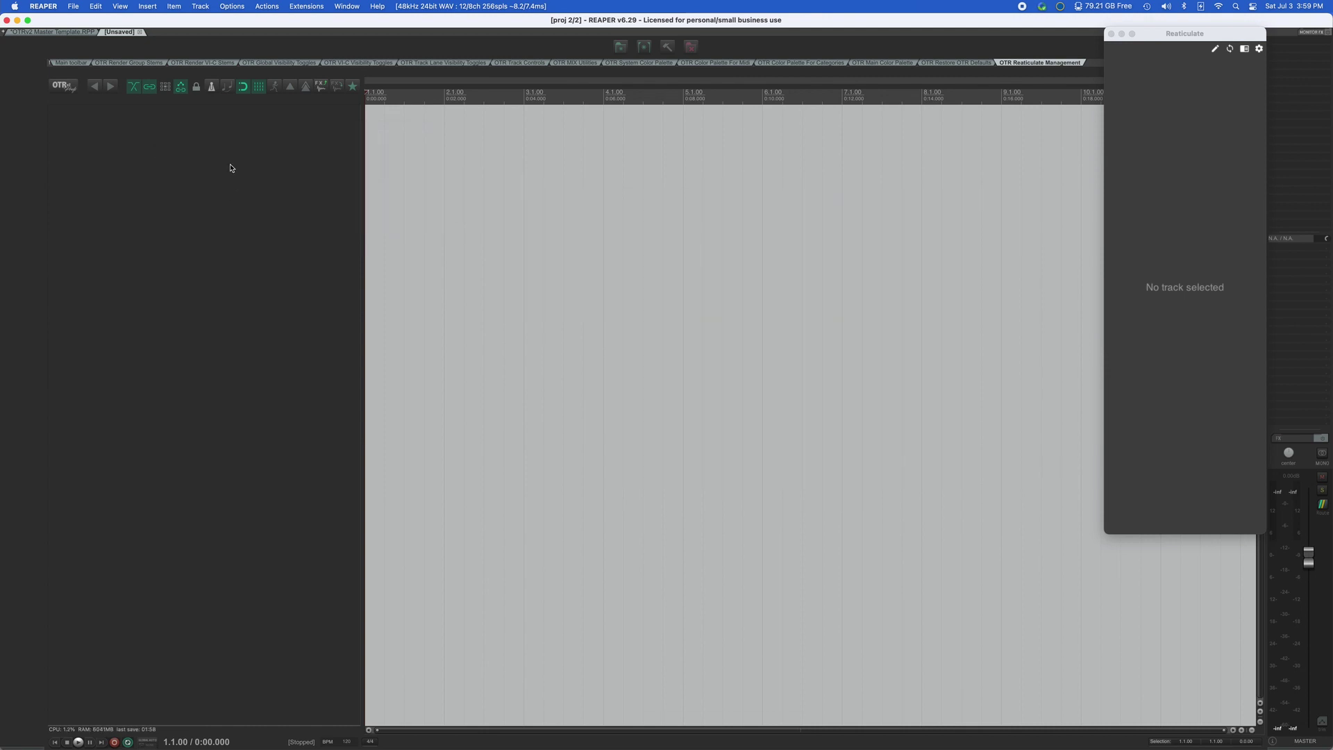
# Insert the Kontakt sampler template Instrument (Stereo Outs) as a track and inspect its Kontakt plugin window.
pyautogui.rightClick(234, 143)
pyautogui.moveTo(277, 151)
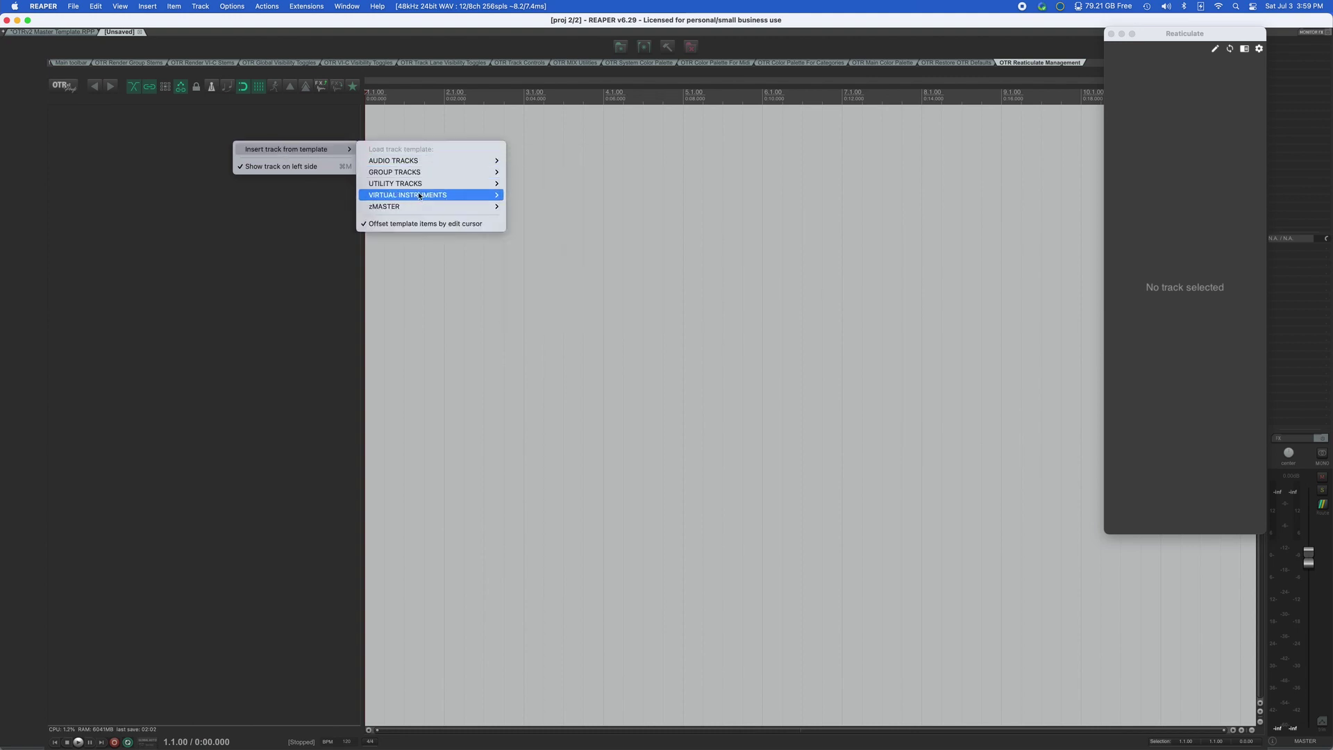
pyautogui.moveTo(419, 197)
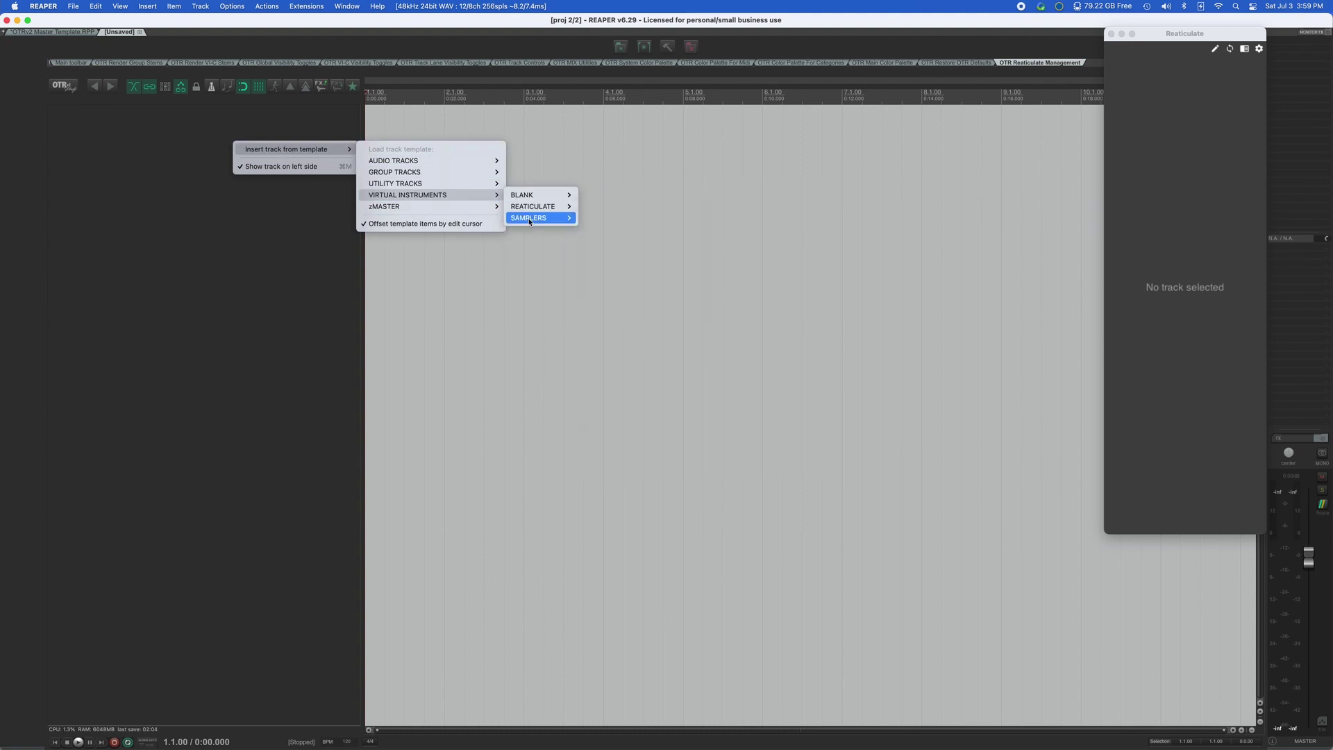
pyautogui.moveTo(530, 223)
pyautogui.moveTo(621, 236)
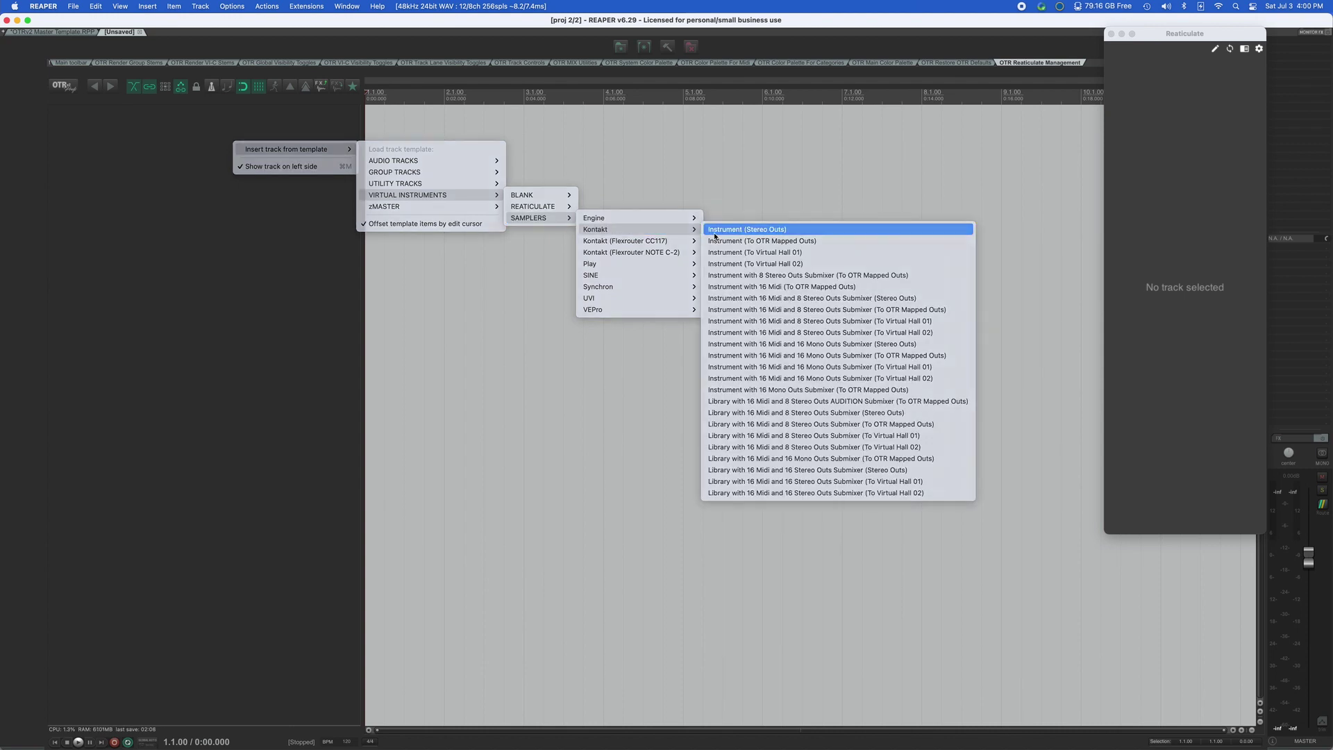
pyautogui.press('Escape')
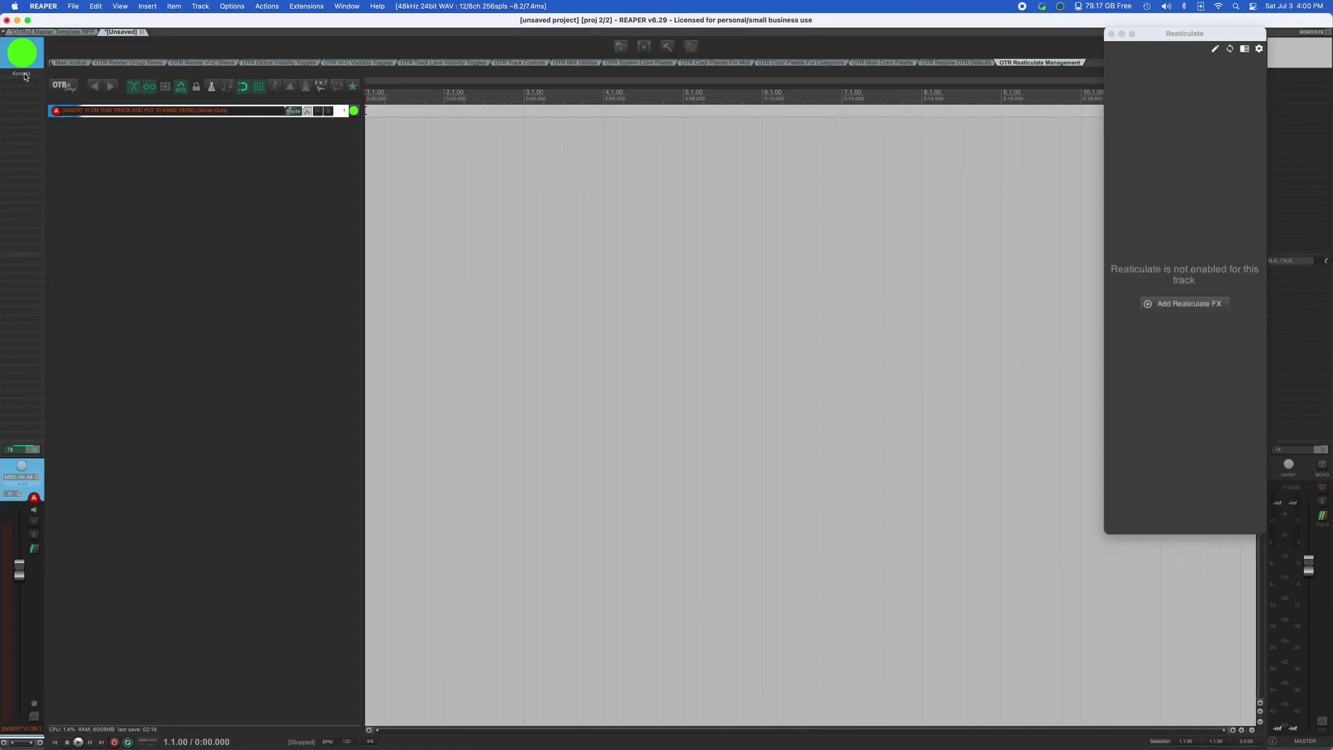
pyautogui.click(23, 76)
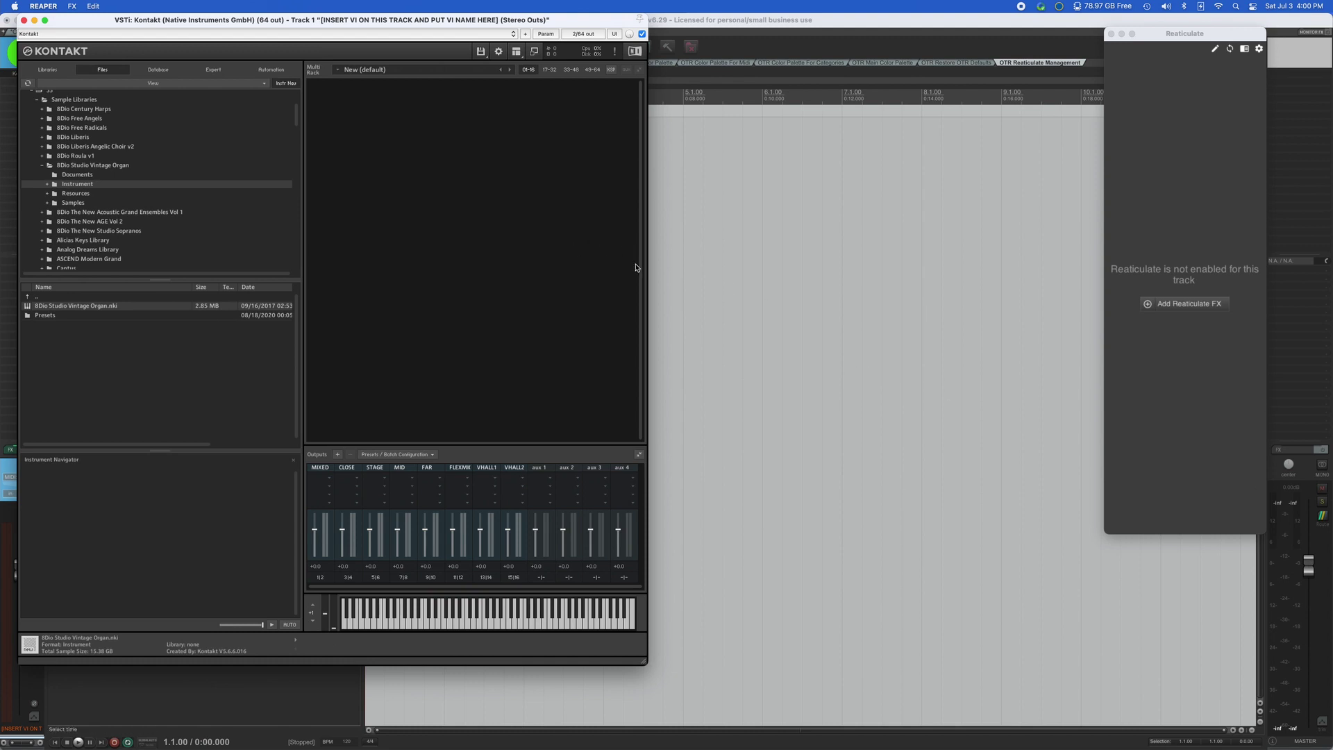
pyautogui.click(24, 20)
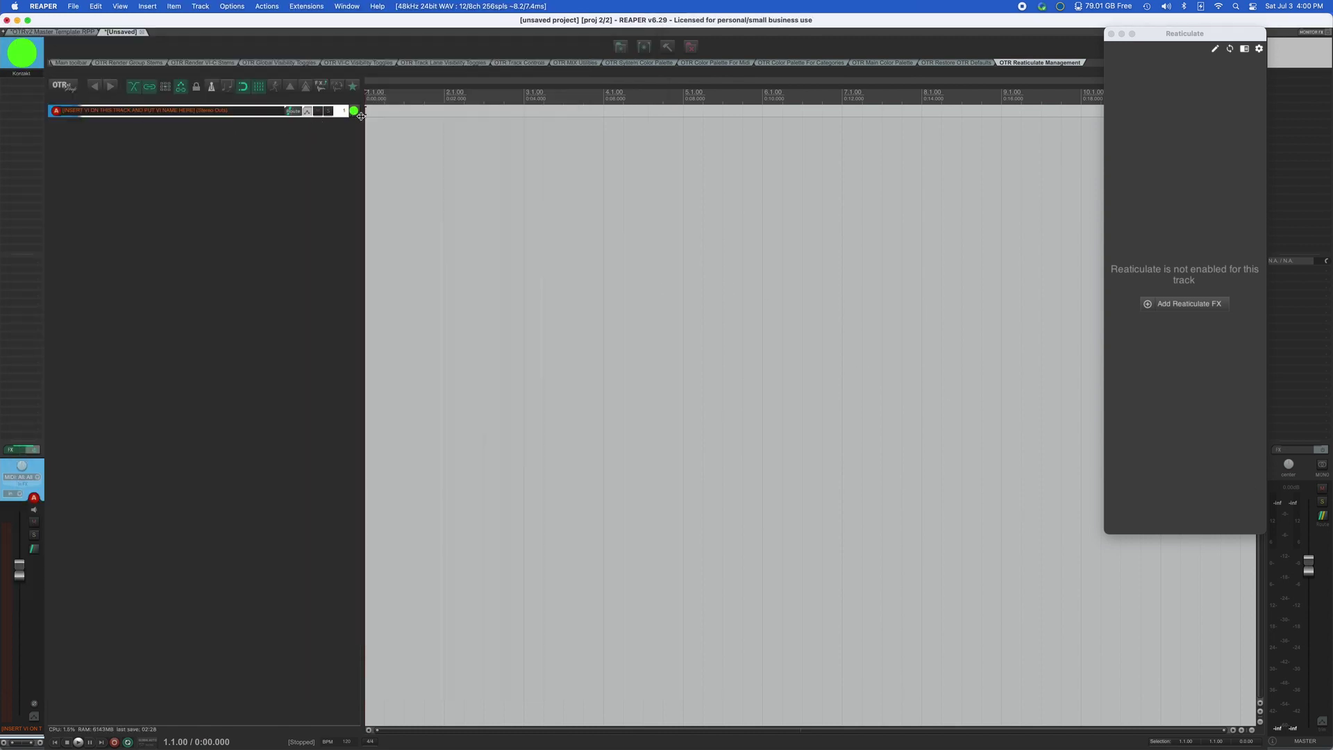
# Record a short MIDI take on the Kontakt track.
pyautogui.press('super+r')
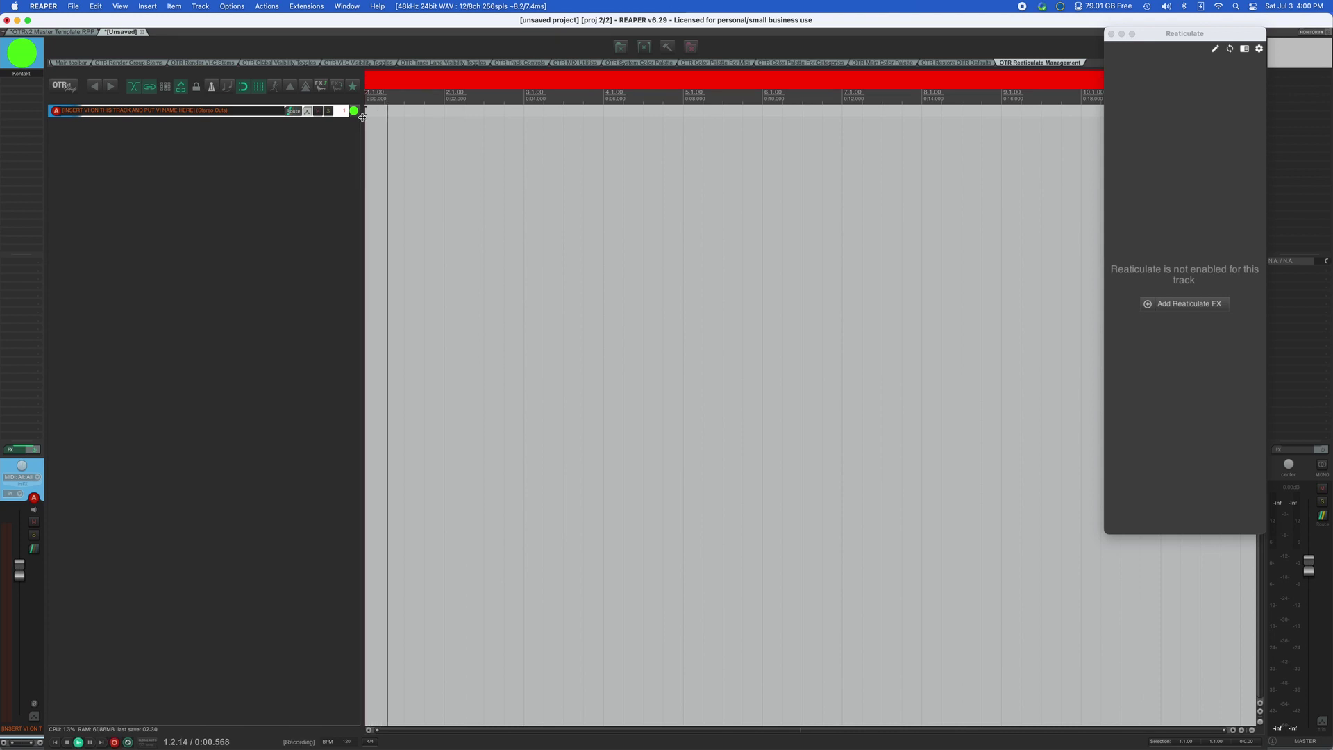
pyautogui.press('space')
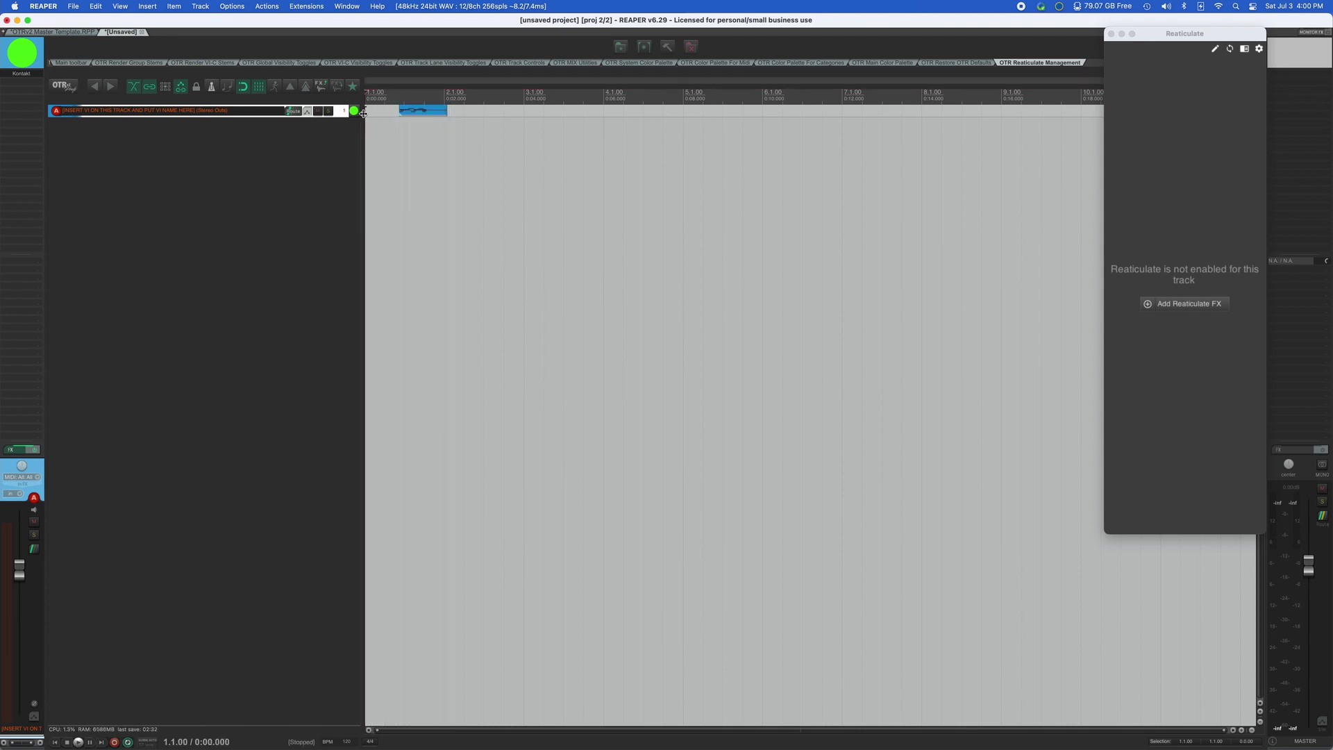
# Deactivate the Kontakt track and activate it again.
pyautogui.click(256, 127)
pyautogui.click(255, 111)
pyautogui.rightClick(257, 111)
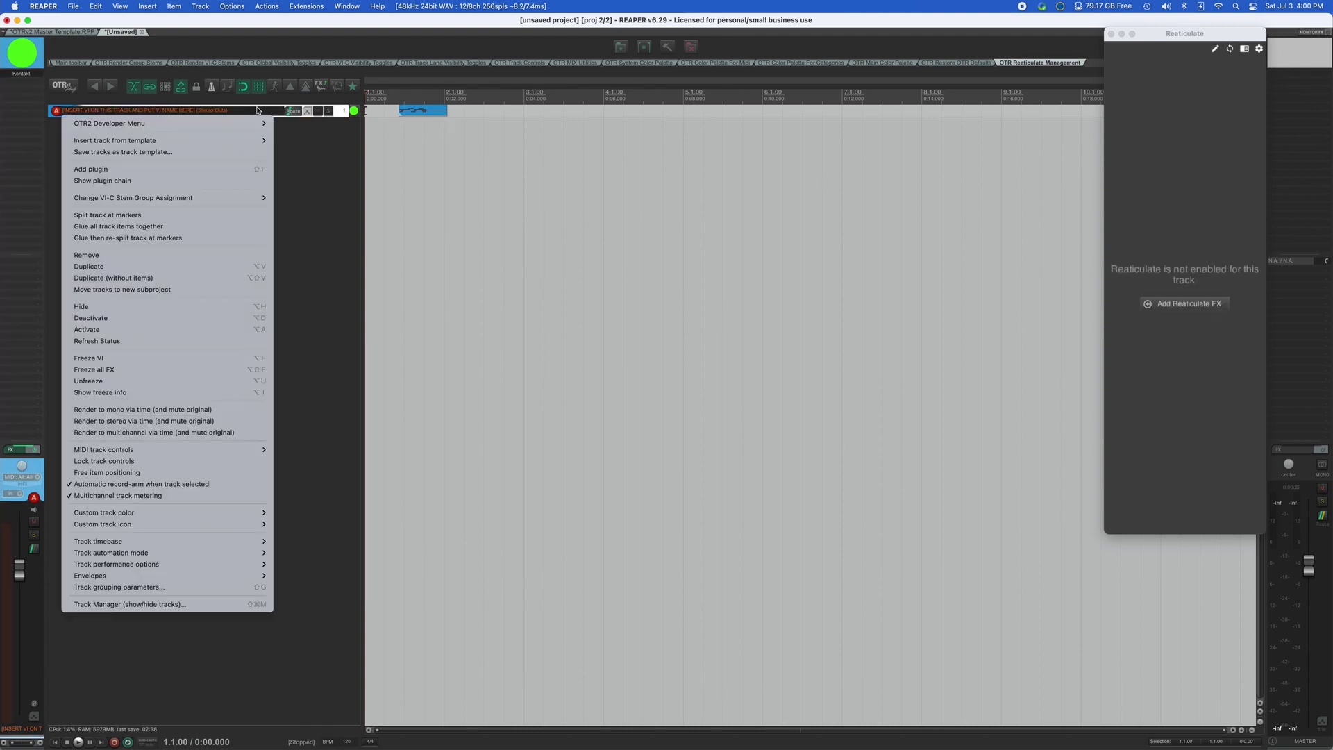
pyautogui.press('Escape')
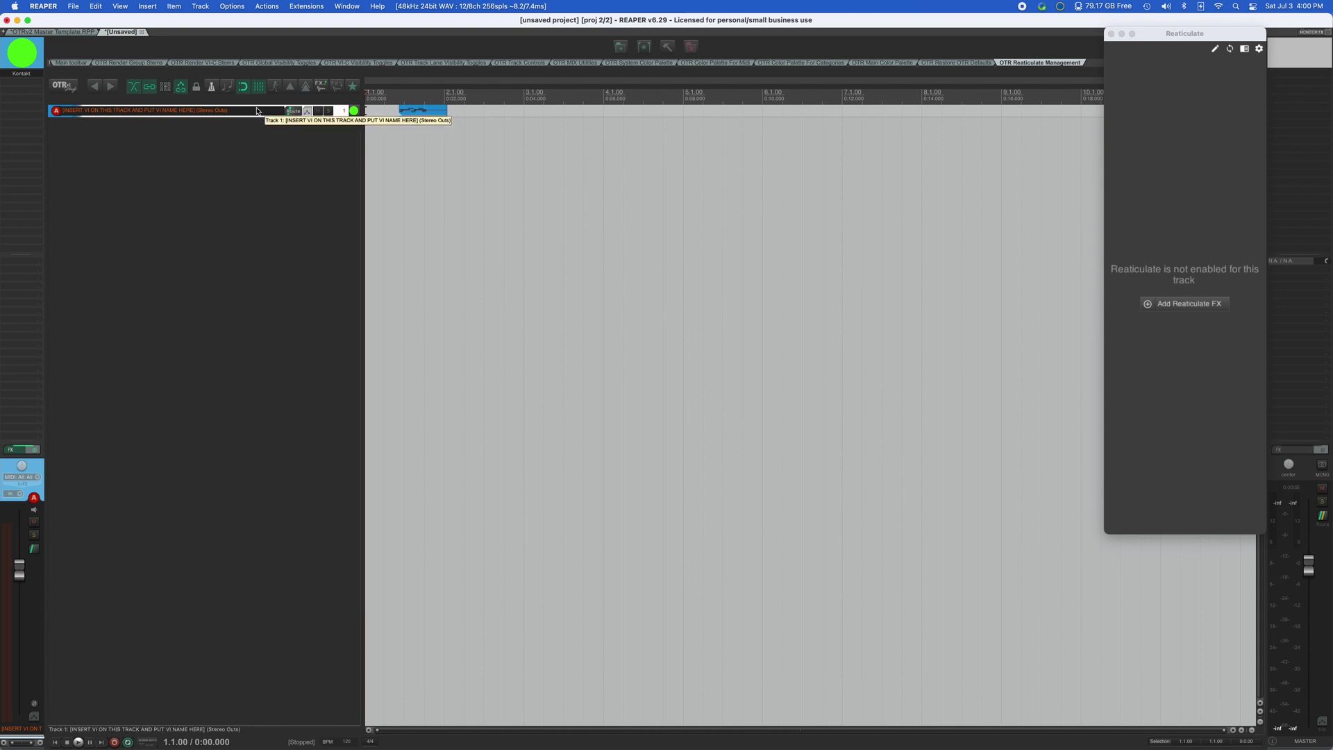
pyautogui.rightClick(256, 112)
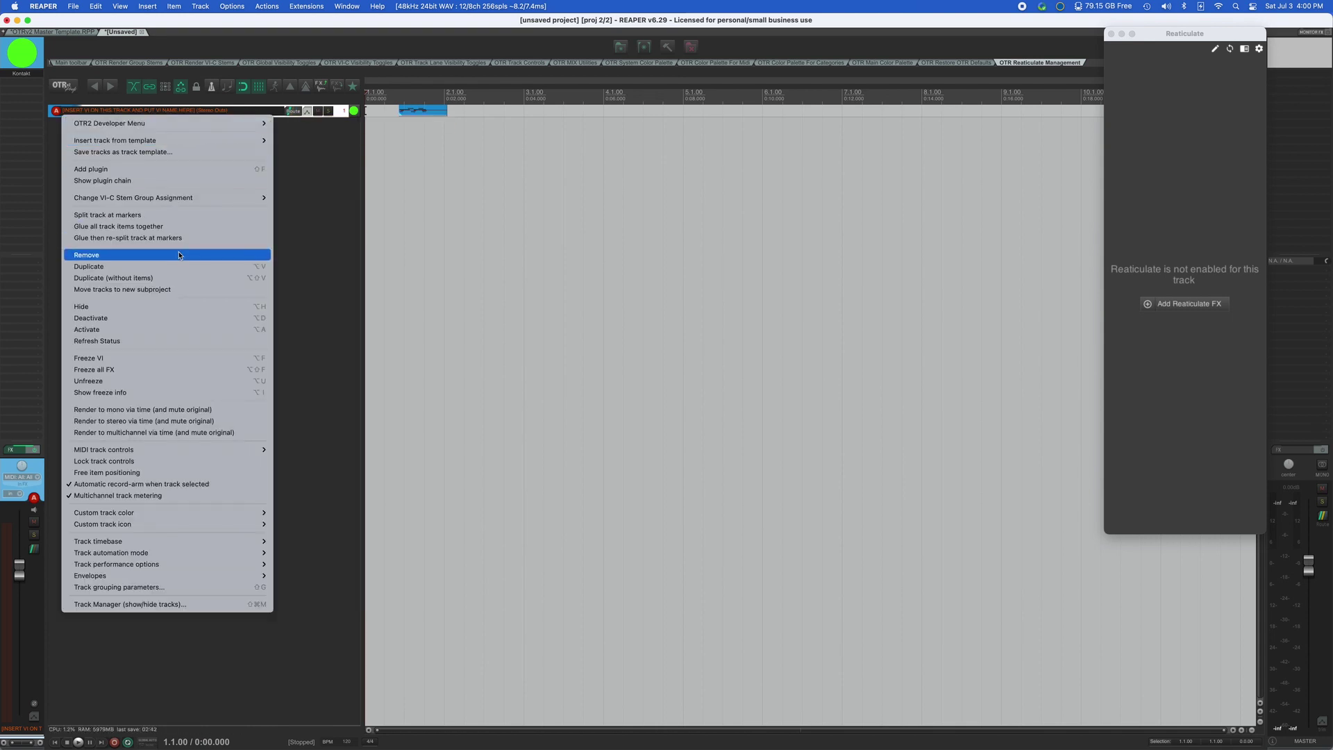
pyautogui.click(167, 318)
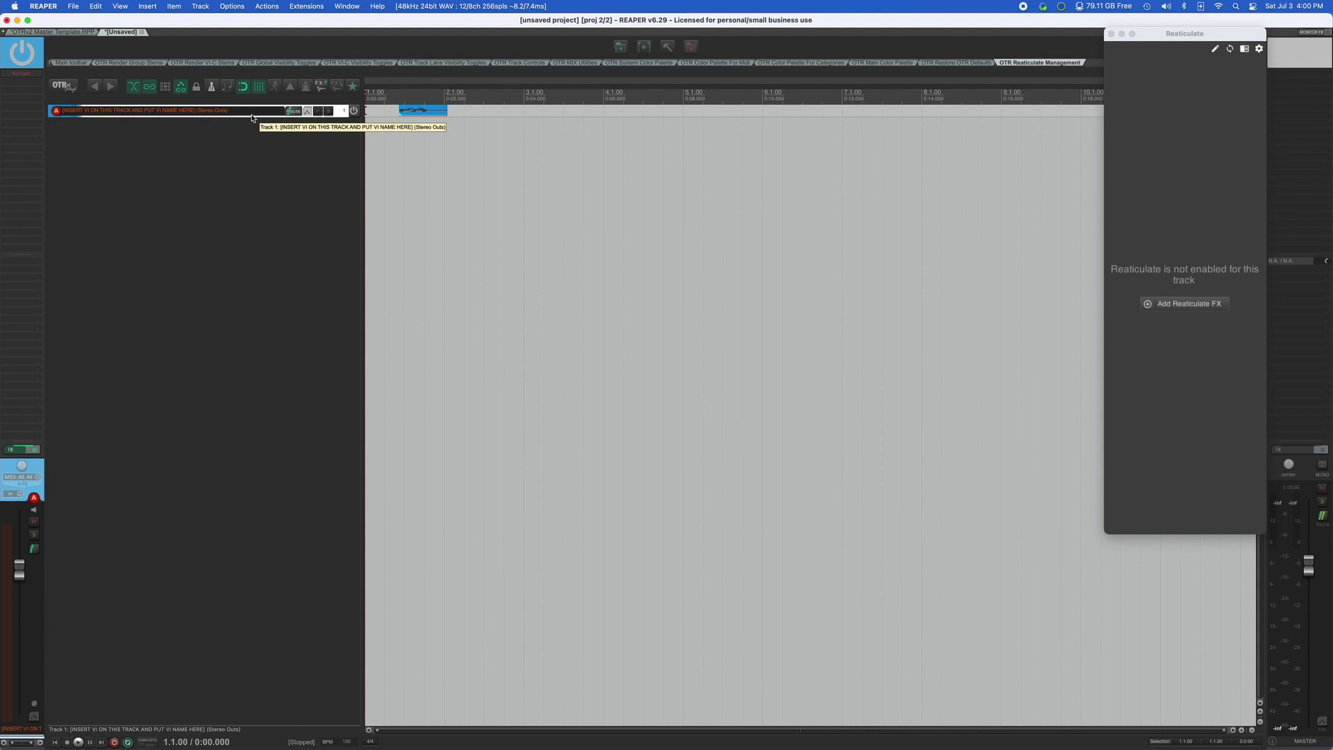
pyautogui.click(352, 112)
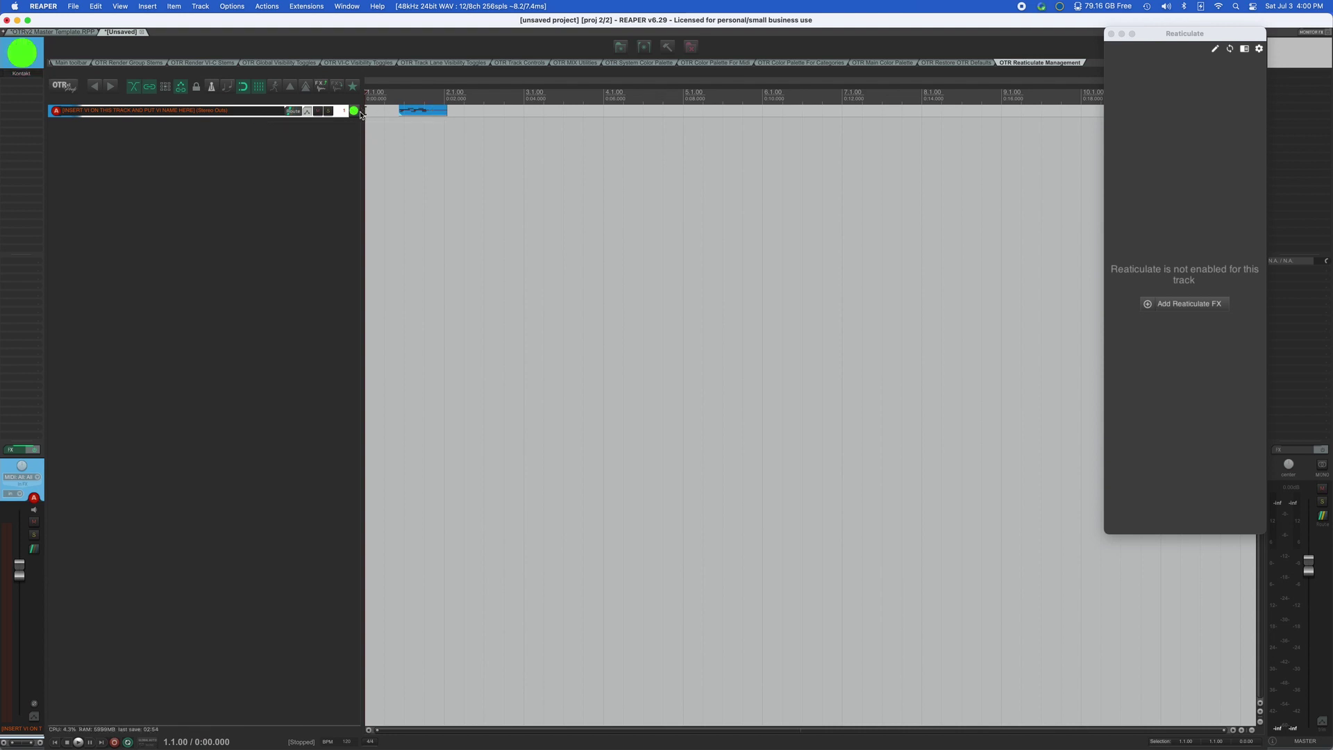
# Insert the Kontakt sampler template Instrument with 16 Midi (To OTR Mapped Outs) below the existing track.
pyautogui.click(184, 154)
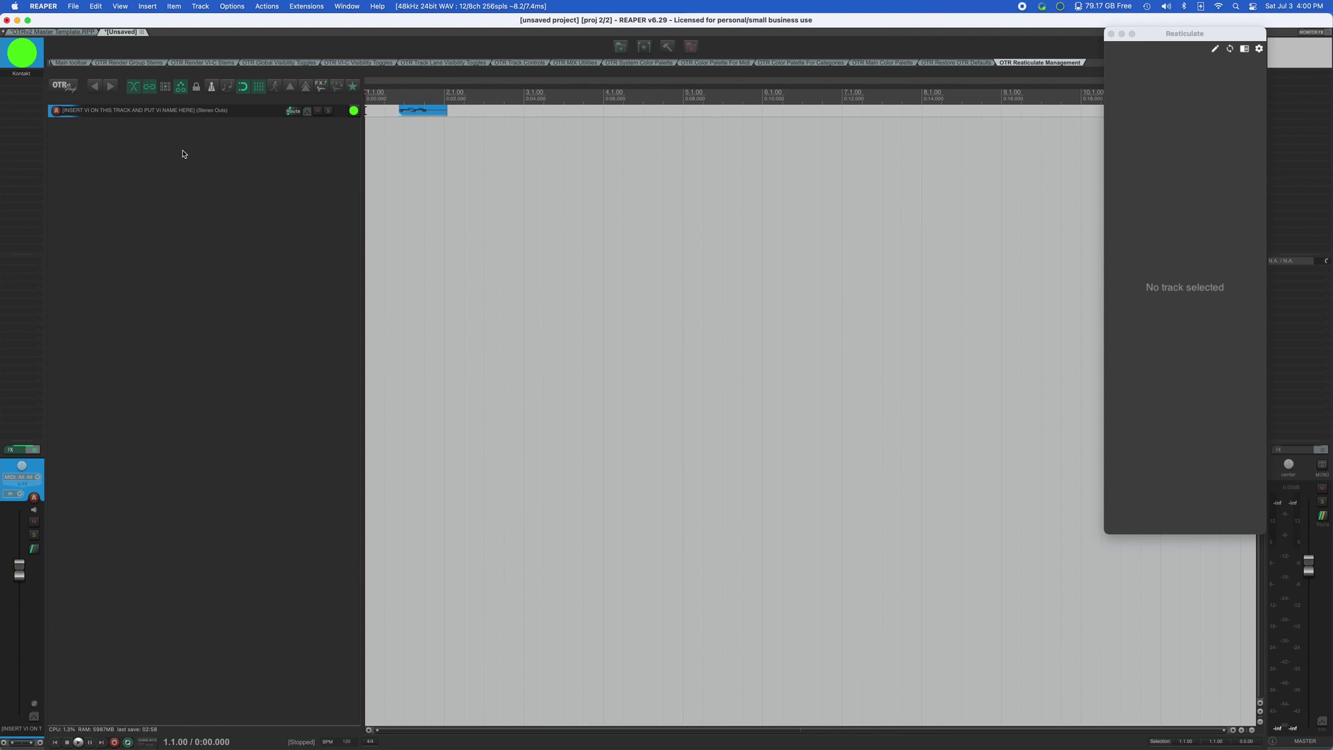
pyautogui.rightClick(192, 147)
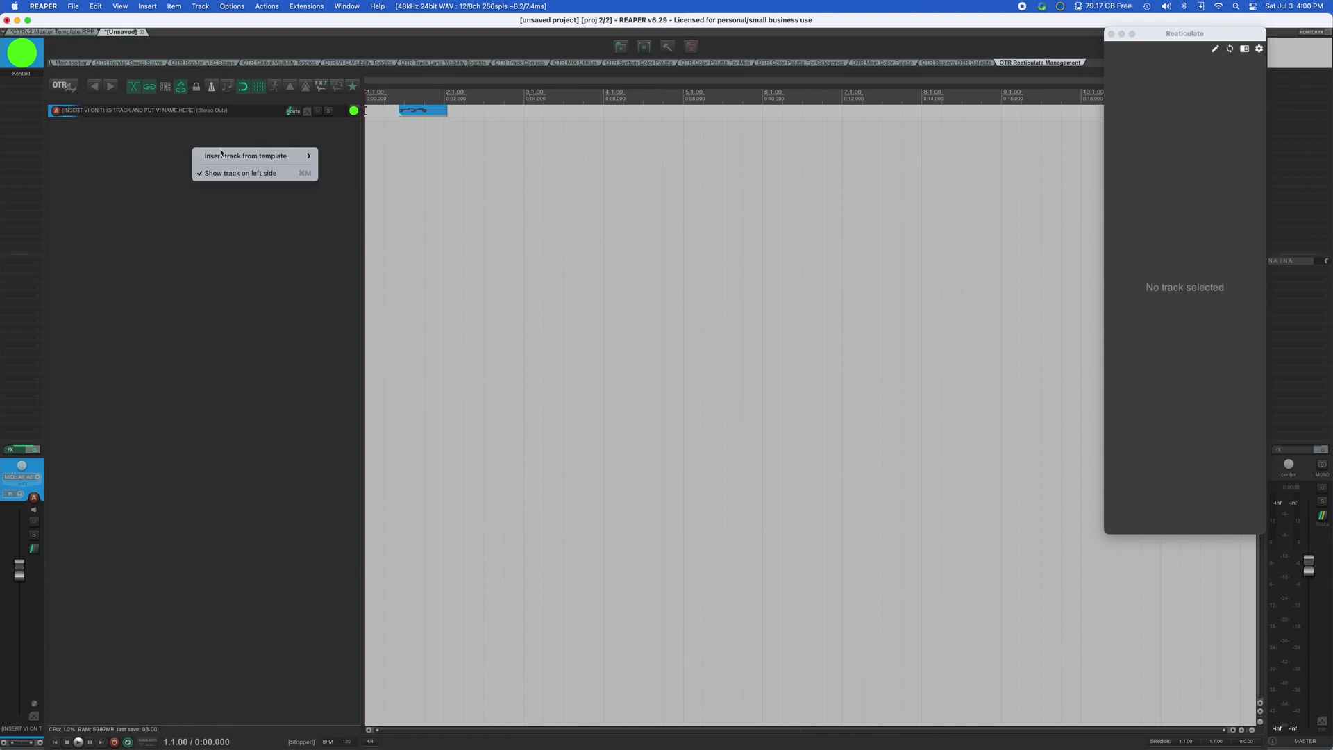
pyautogui.moveTo(228, 155)
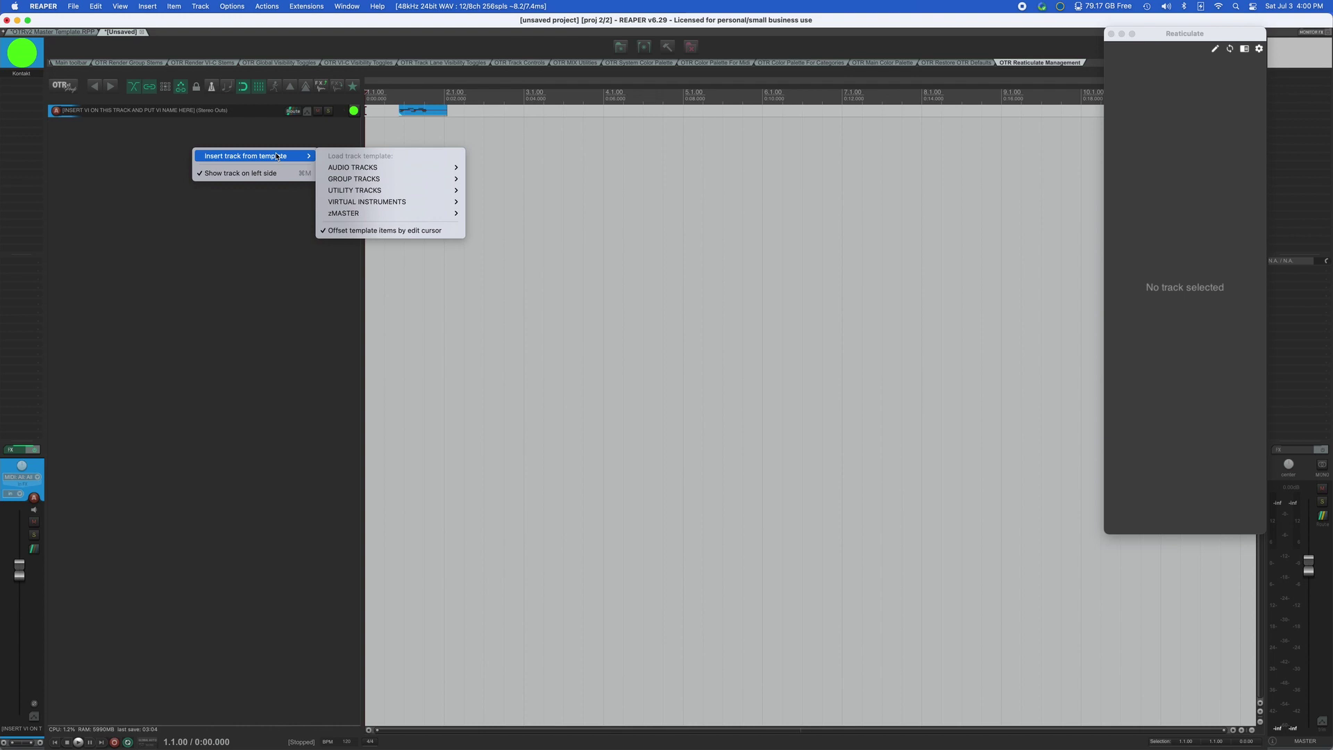
pyautogui.moveTo(367, 202)
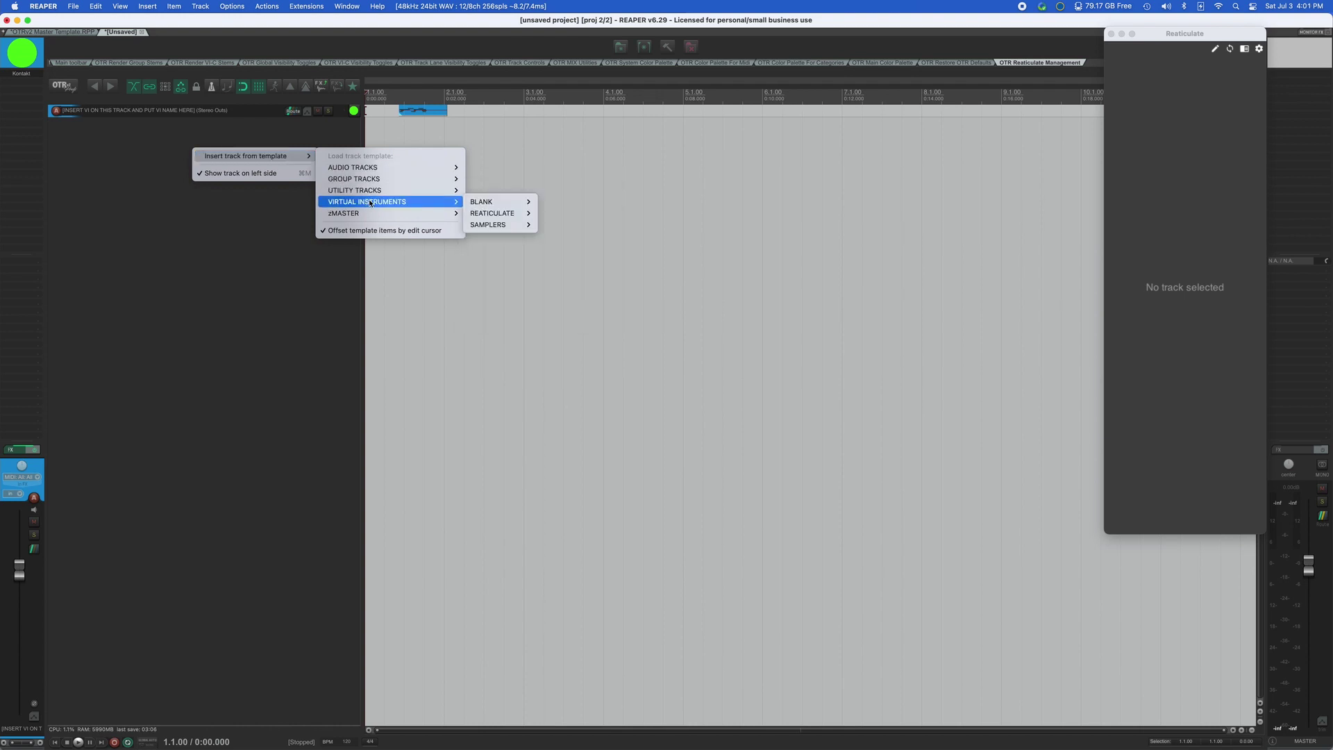
pyautogui.moveTo(500, 225)
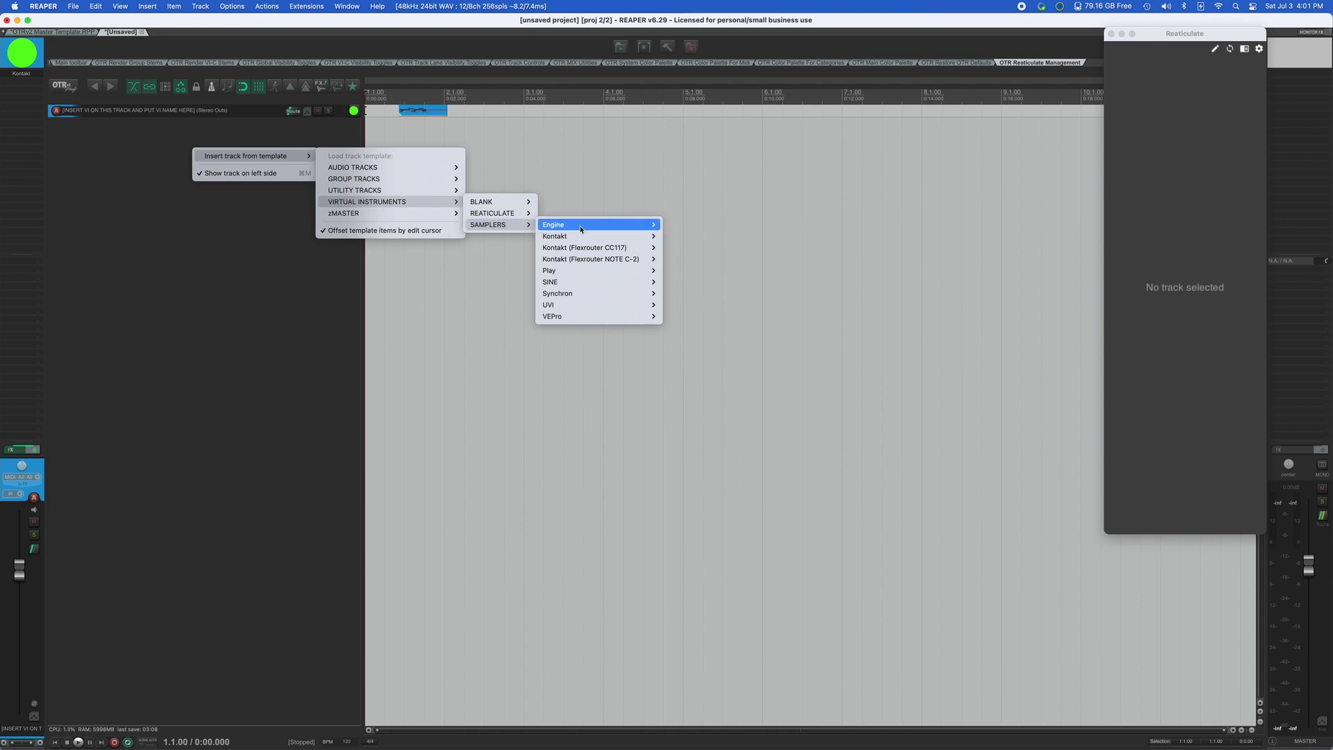
pyautogui.moveTo(604, 237)
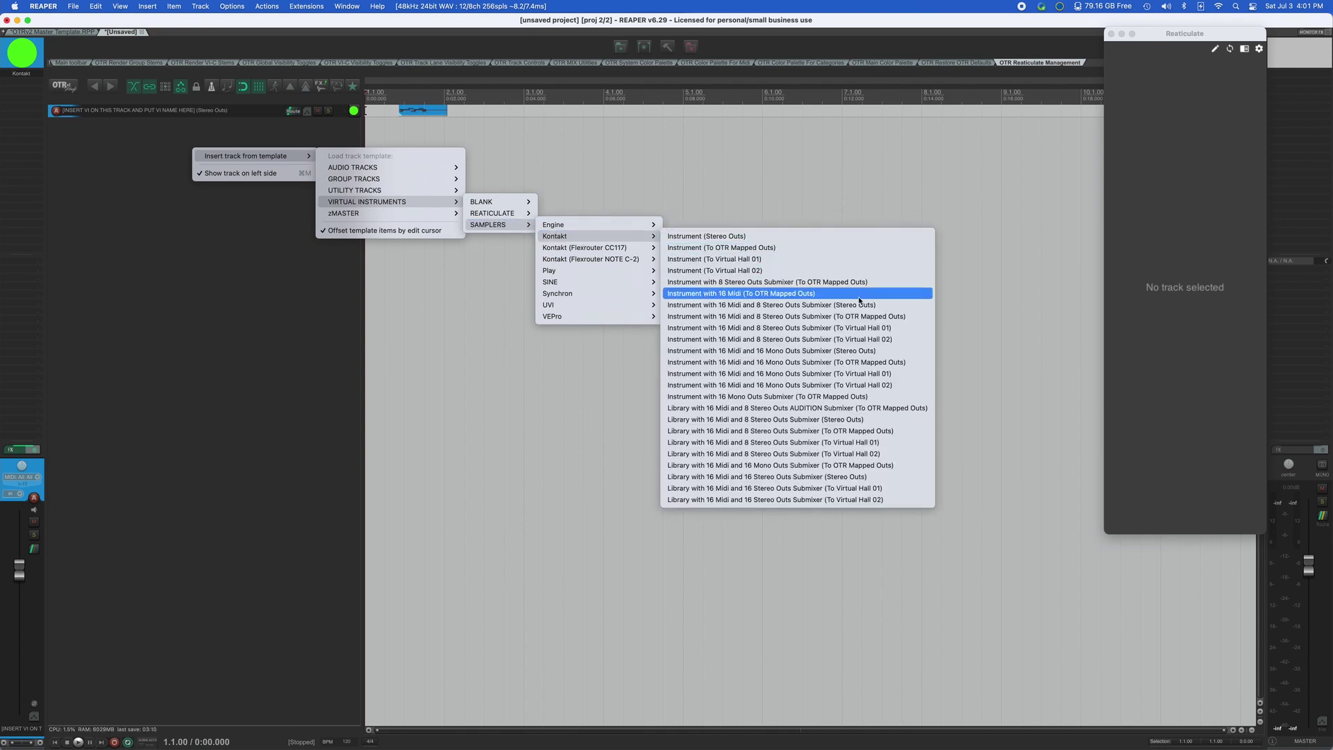
pyautogui.click(895, 300)
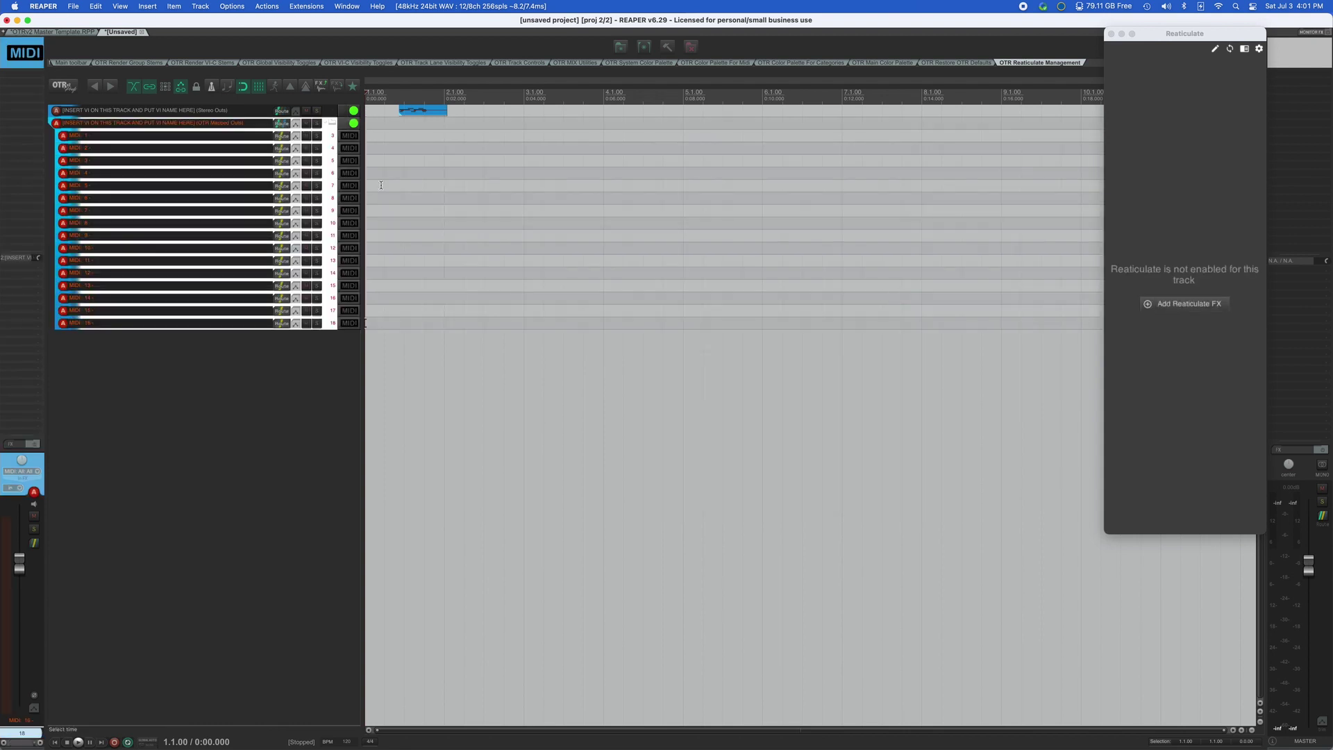
# Inspect the routing of the MIDI 1 child track under the new Kontakt track.
pyautogui.click(162, 123)
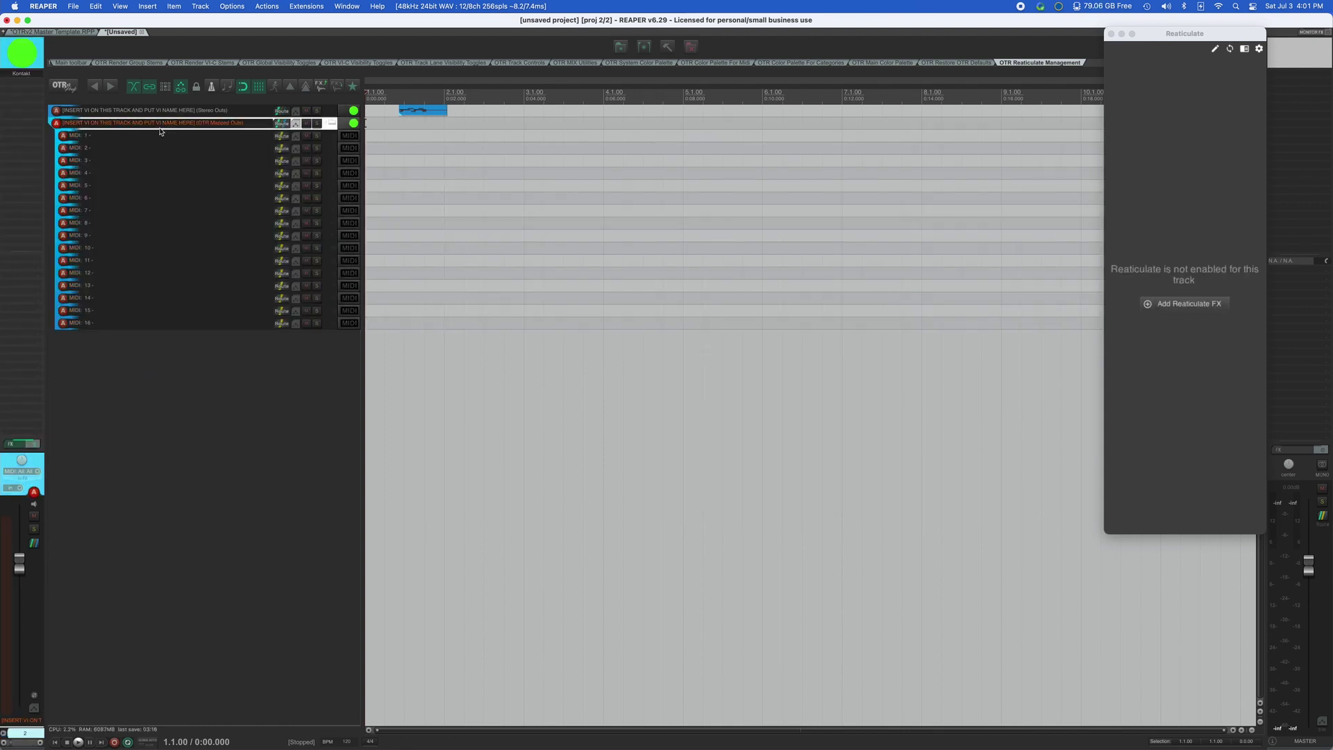
pyautogui.click(152, 138)
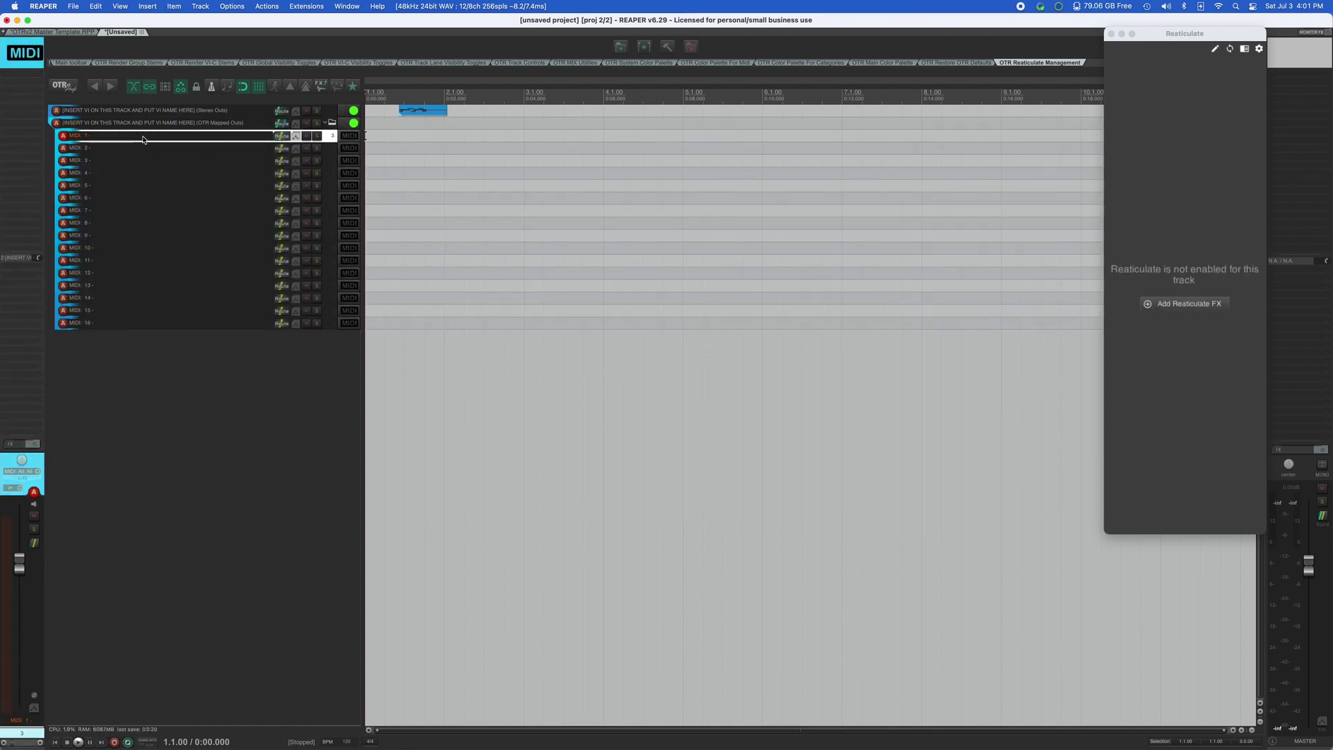
pyautogui.click(281, 136)
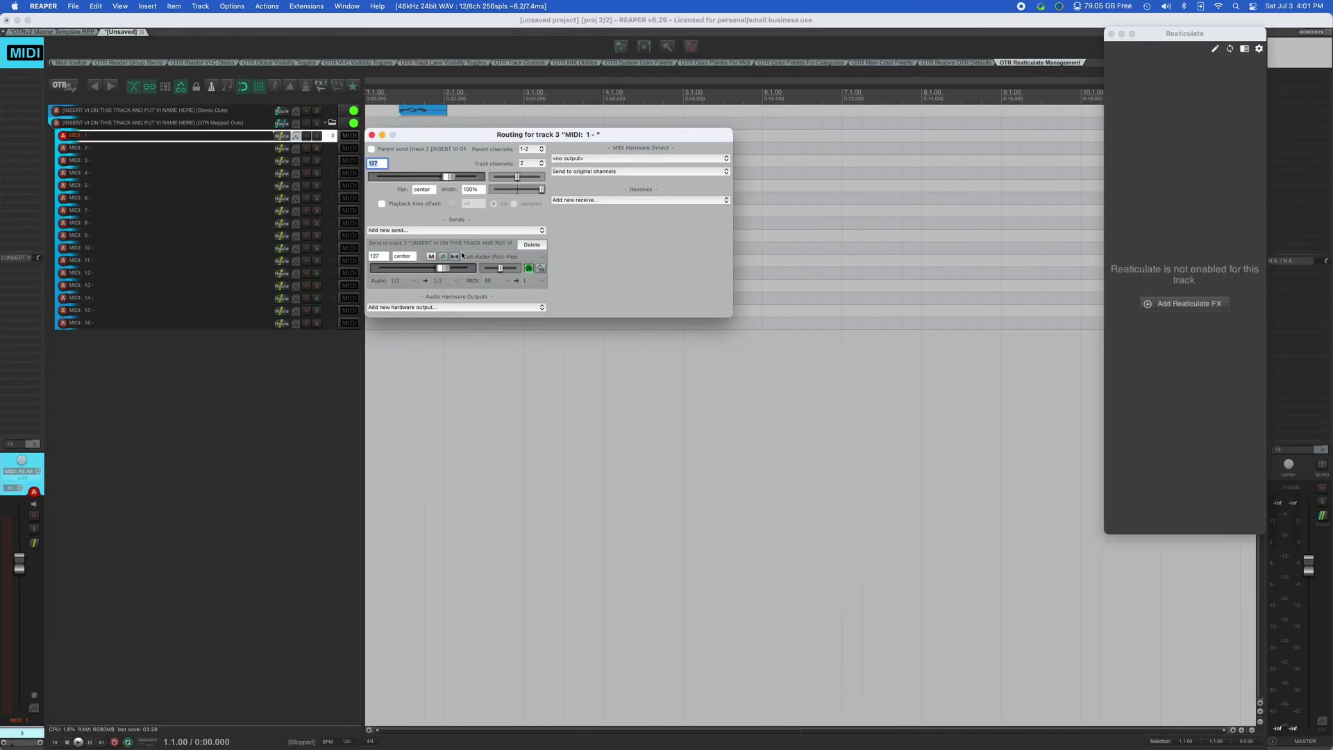
pyautogui.click(372, 134)
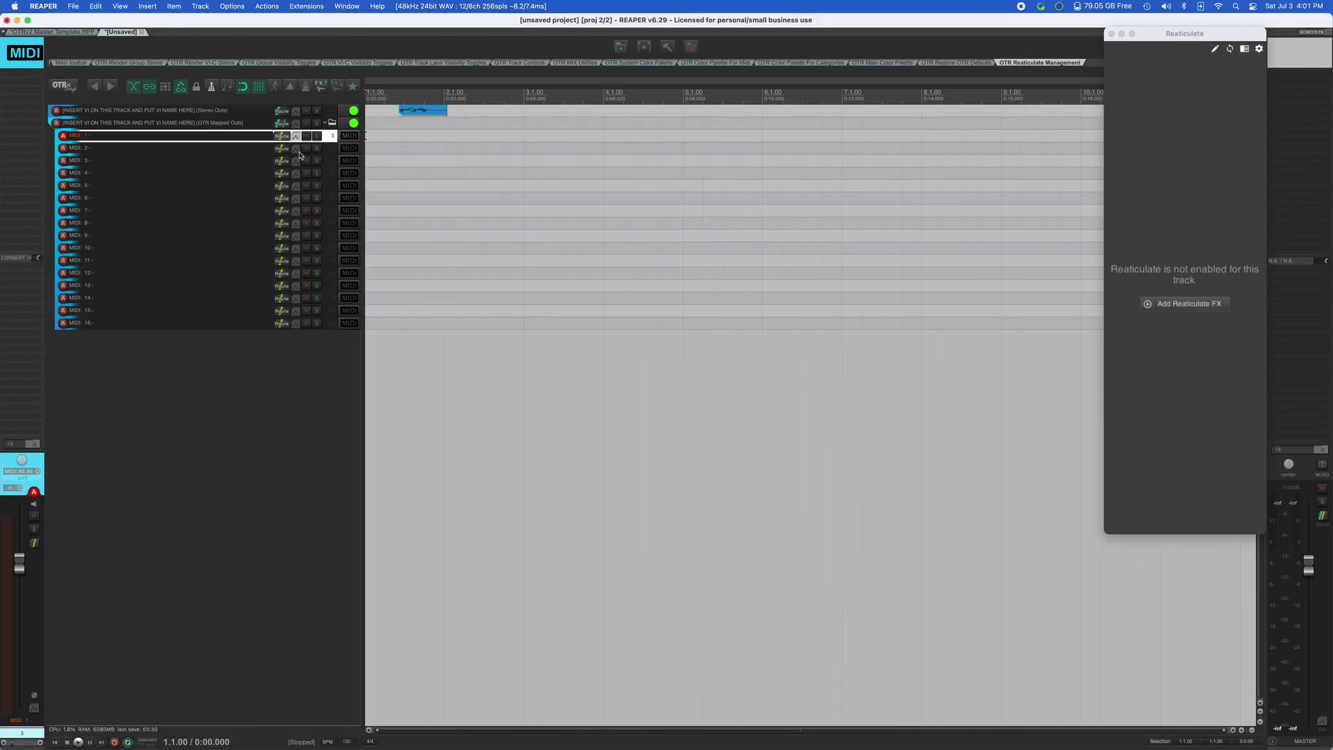
# Step through the MIDI child tracks from MIDI 1 down to MIDI 9.
pyautogui.press('Down')
pyautogui.press('Down')
pyautogui.press('Down')
pyautogui.press('Down')
pyautogui.press('Down')
pyautogui.press('Down')
pyautogui.press('Down')
pyautogui.press('Down')
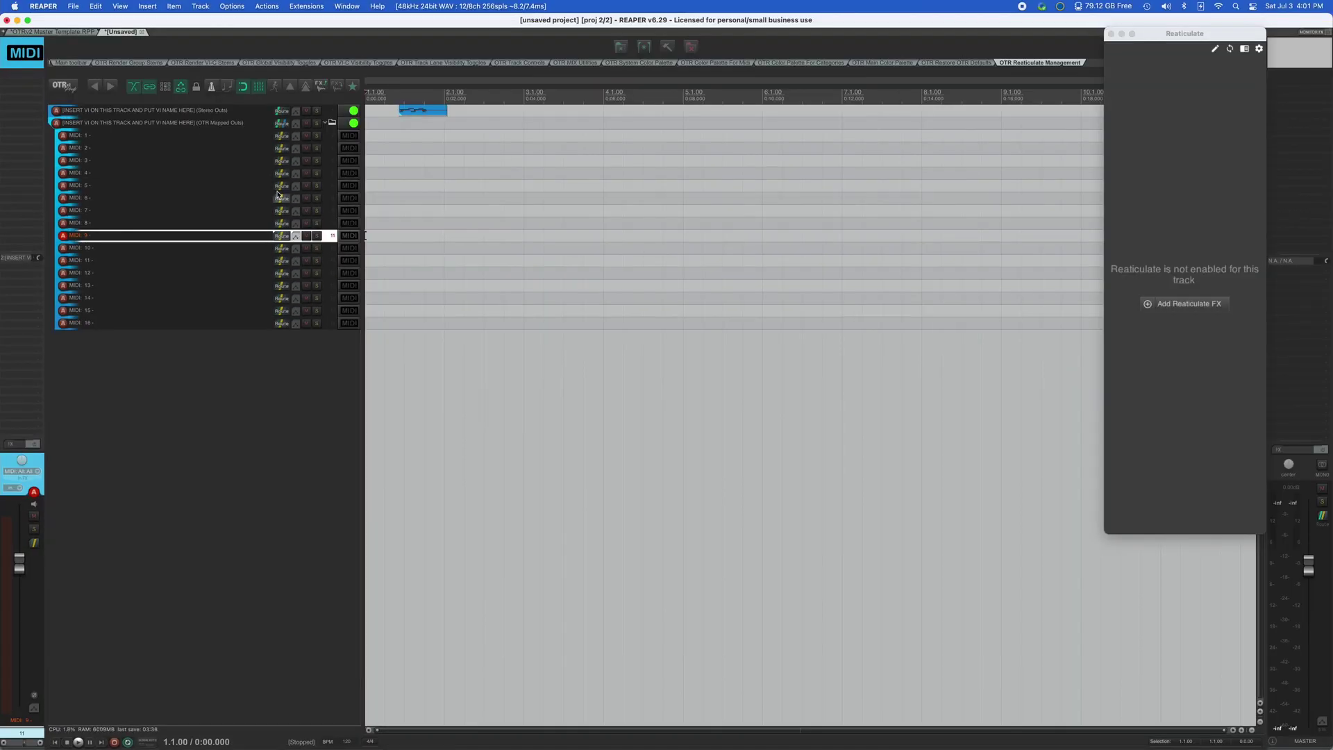
# Inspect the Kontakt plugin window of the OTR Mapped Outs parent track and its first MIDI child tracks.
pyautogui.click(199, 124)
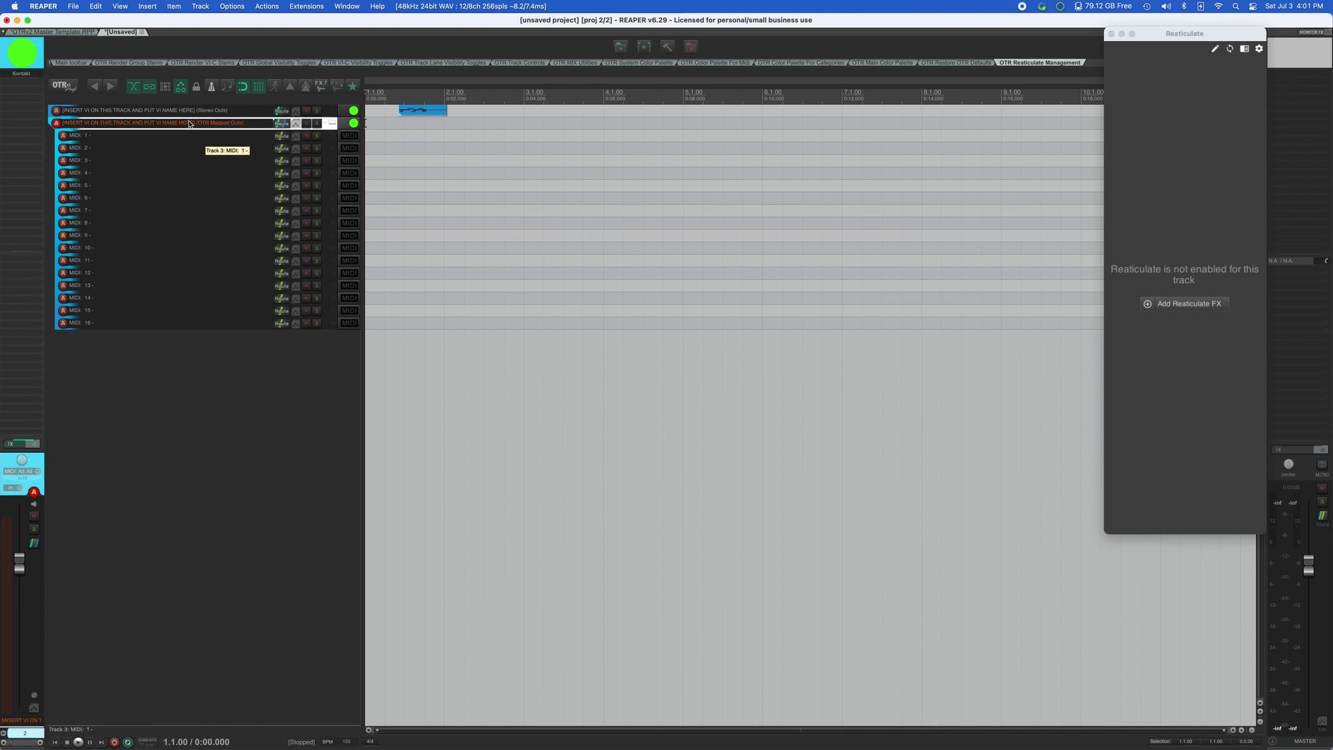
pyautogui.click(23, 74)
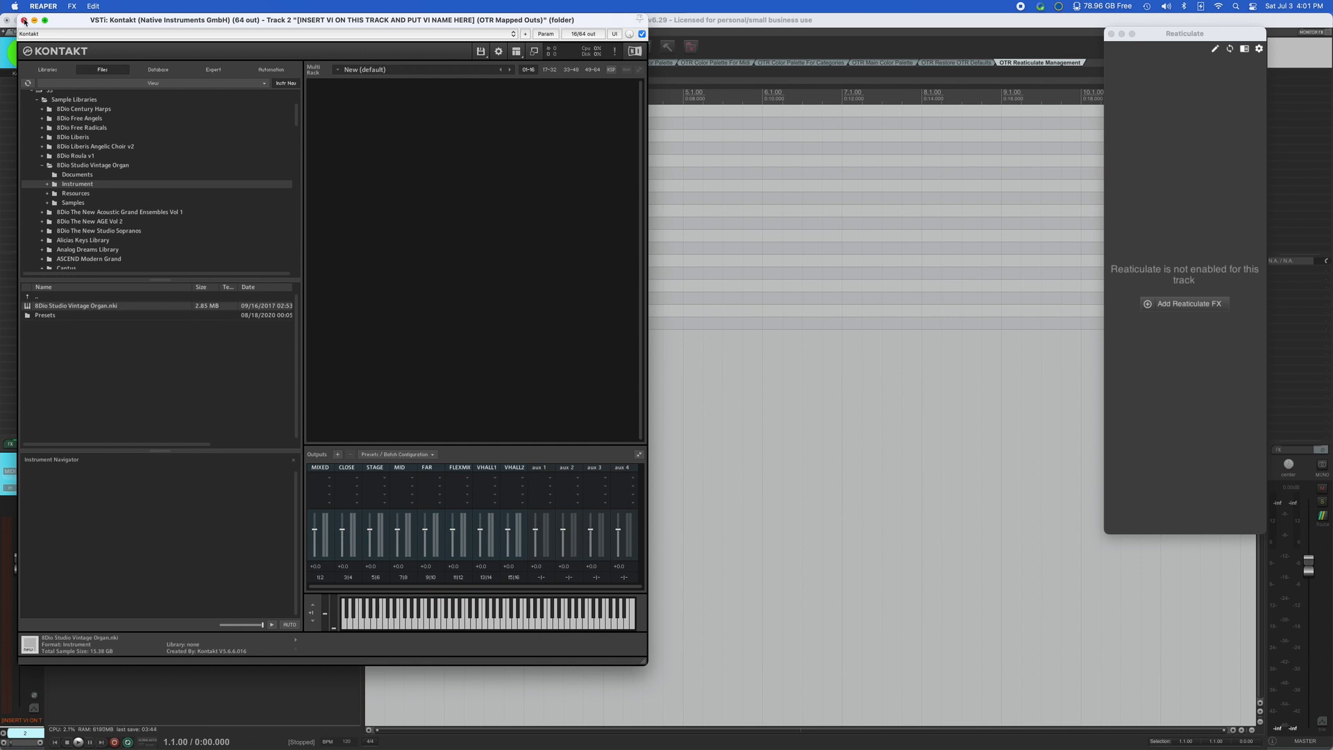
pyautogui.click(23, 19)
pyautogui.click(125, 141)
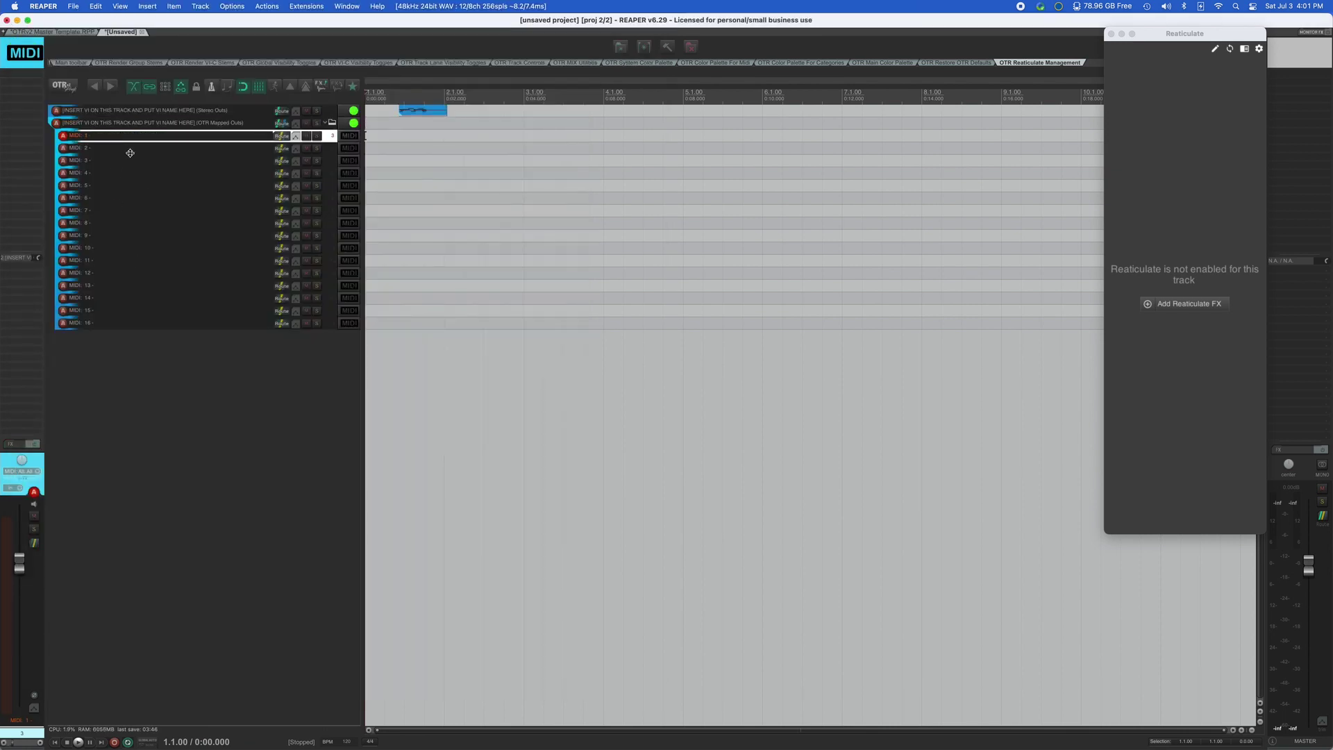
pyautogui.click(136, 164)
pyautogui.click(194, 362)
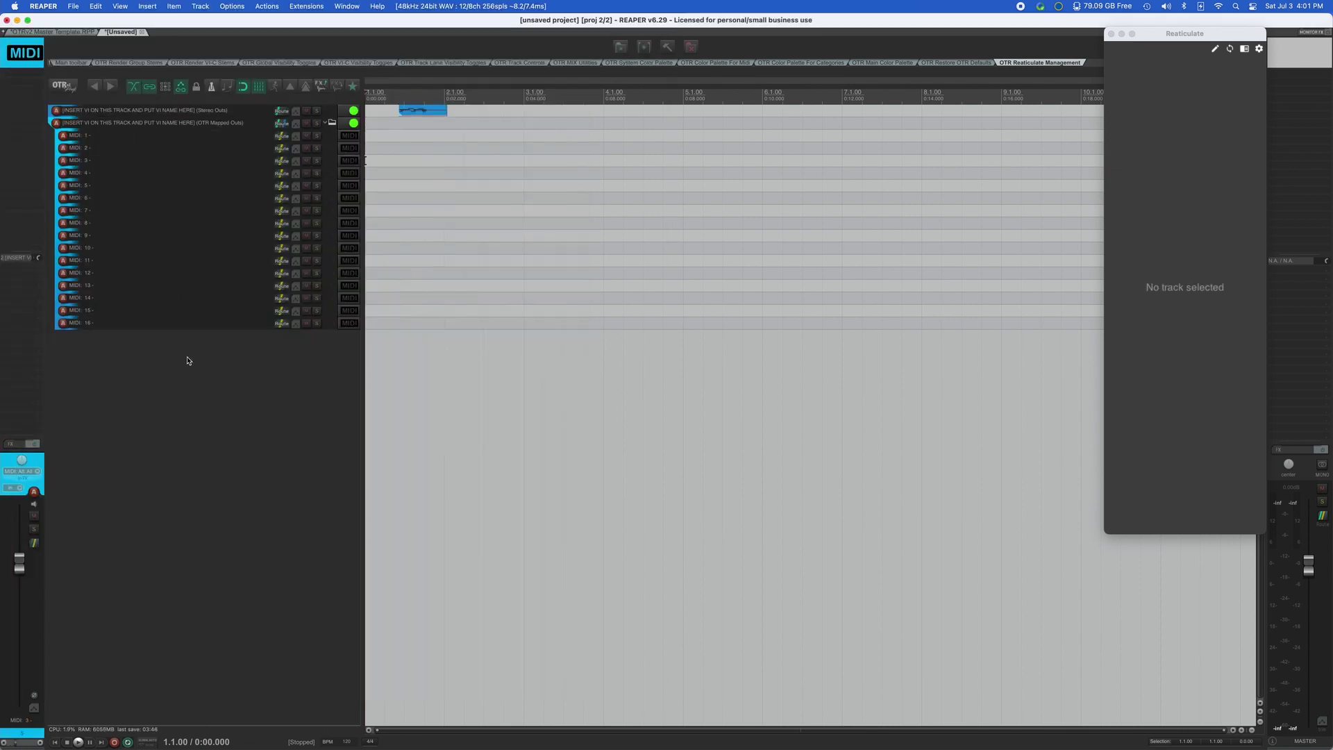
pyautogui.doubleClick(174, 361)
pyautogui.click(184, 339)
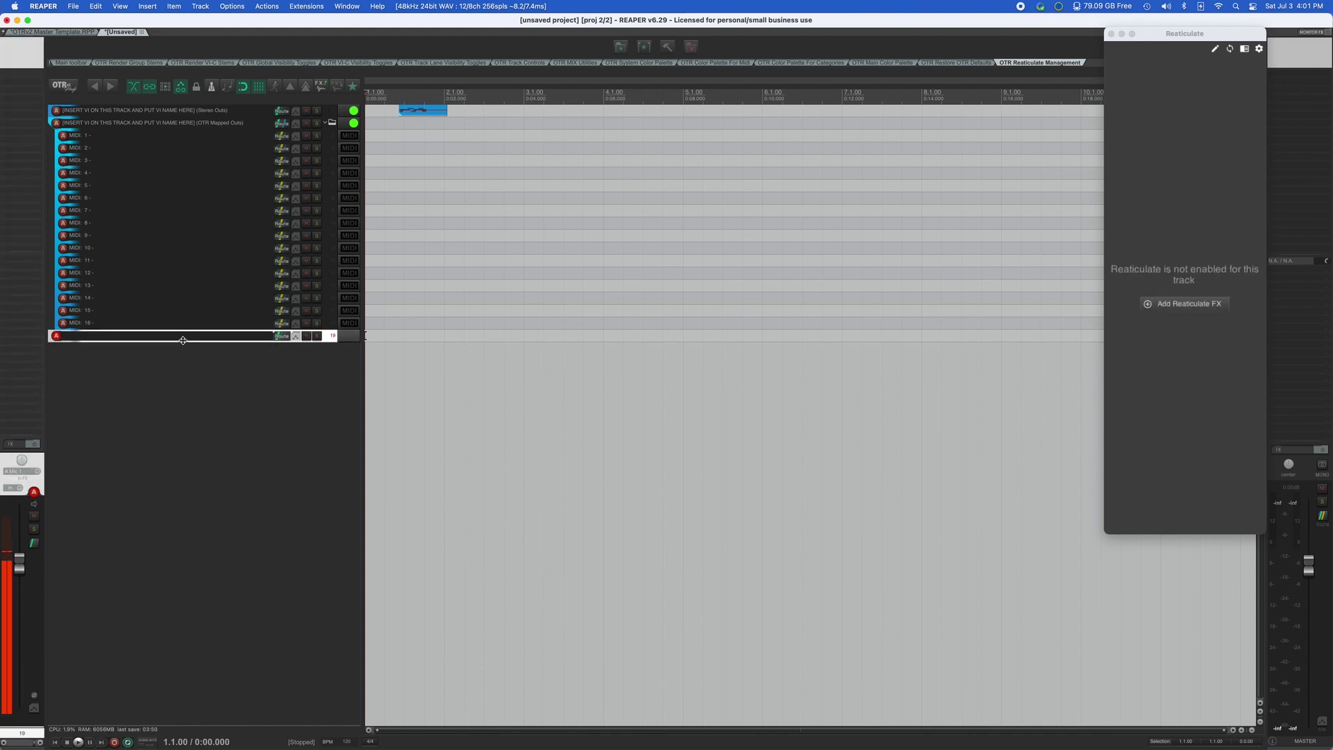
pyautogui.press('Delete')
# Insert the Kontakt sampler template Instrument with 16 Midi and 8 Stereo Outs Submixer (Stereo Outs) below the other tracks.
pyautogui.rightClick(170, 358)
pyautogui.moveTo(229, 362)
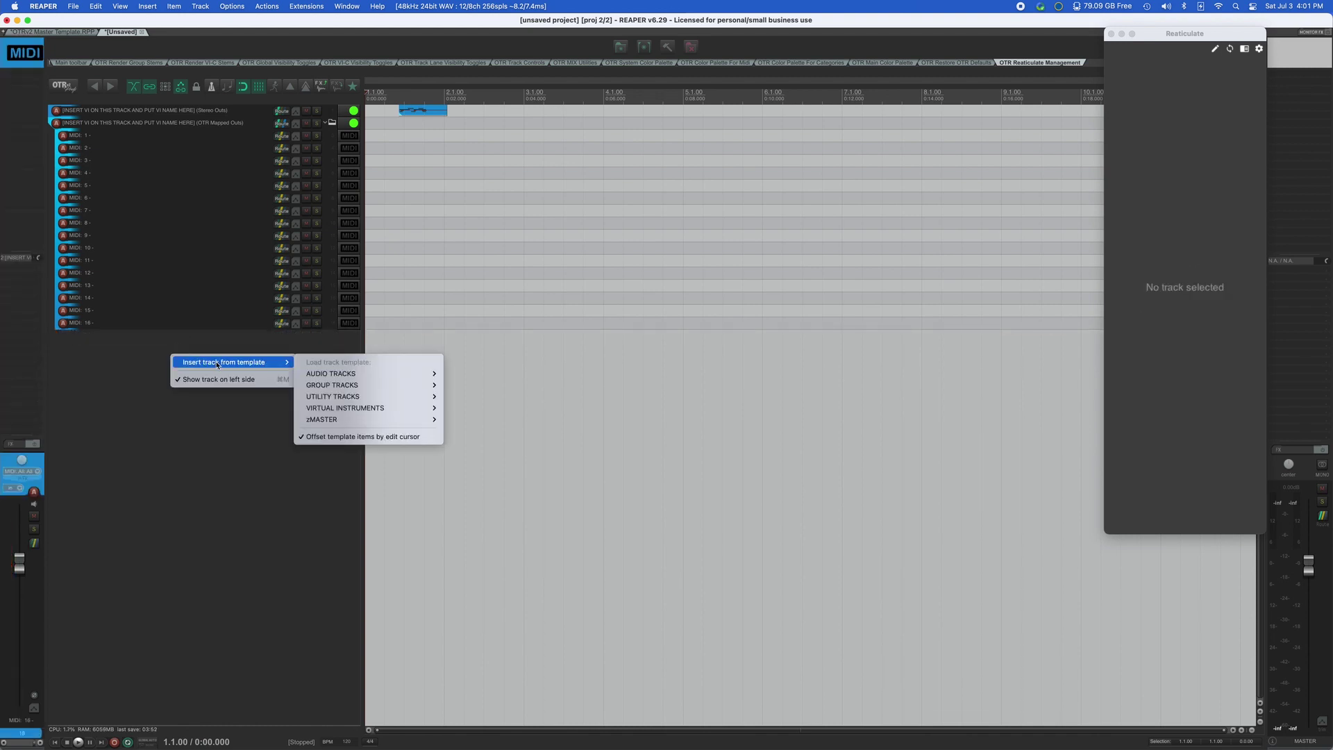
pyautogui.moveTo(363, 414)
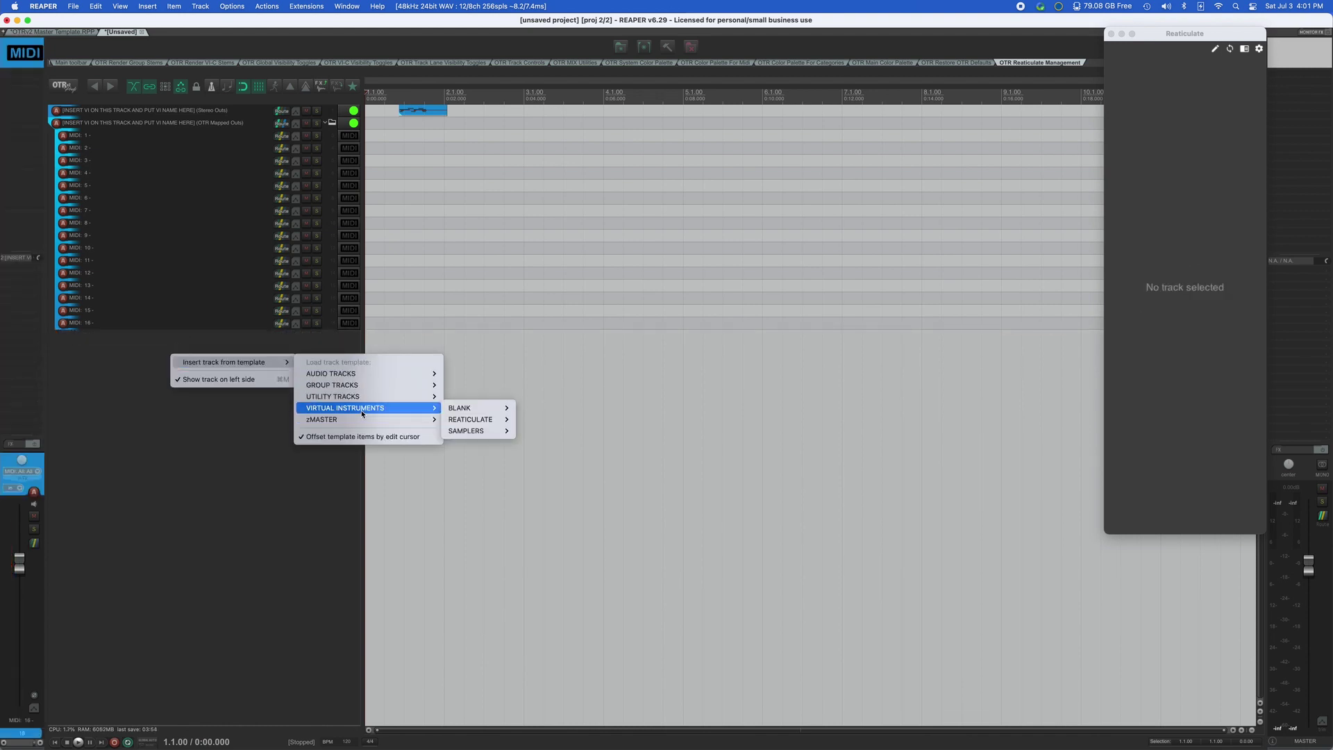
pyautogui.moveTo(472, 430)
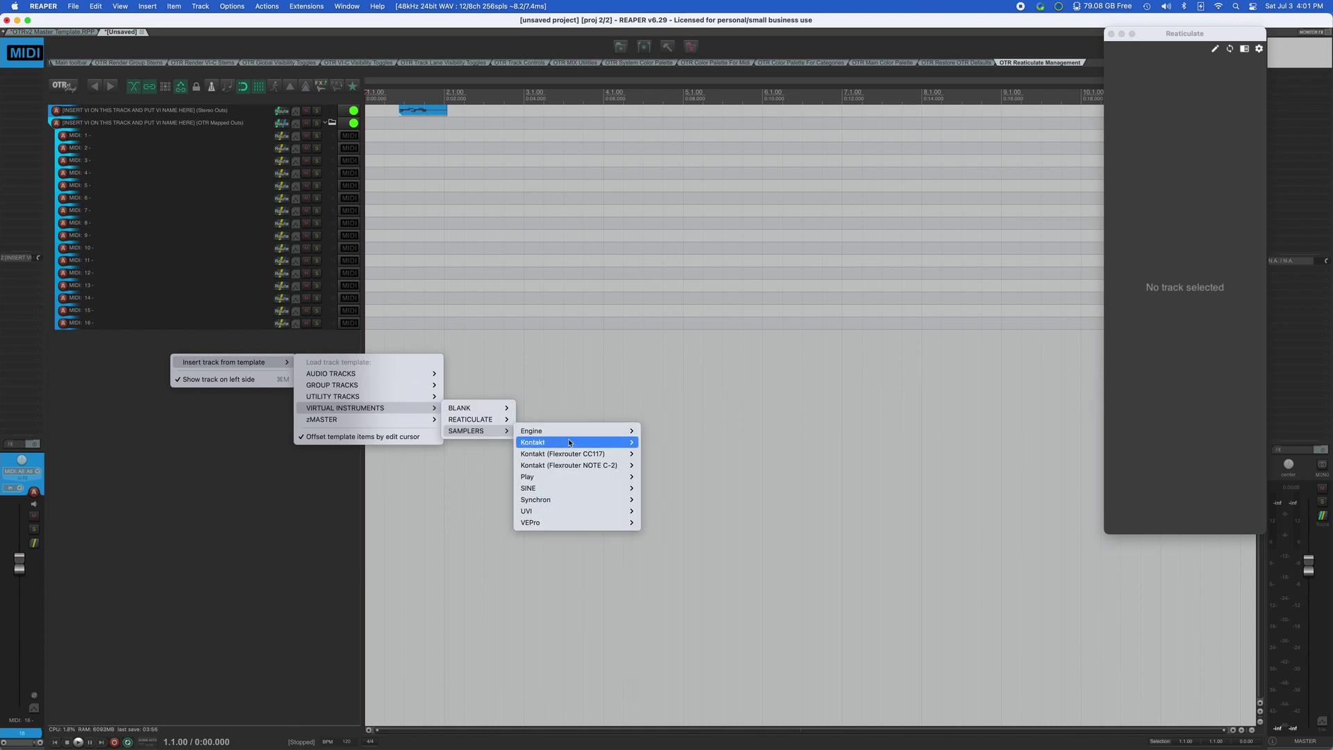
pyautogui.moveTo(570, 443)
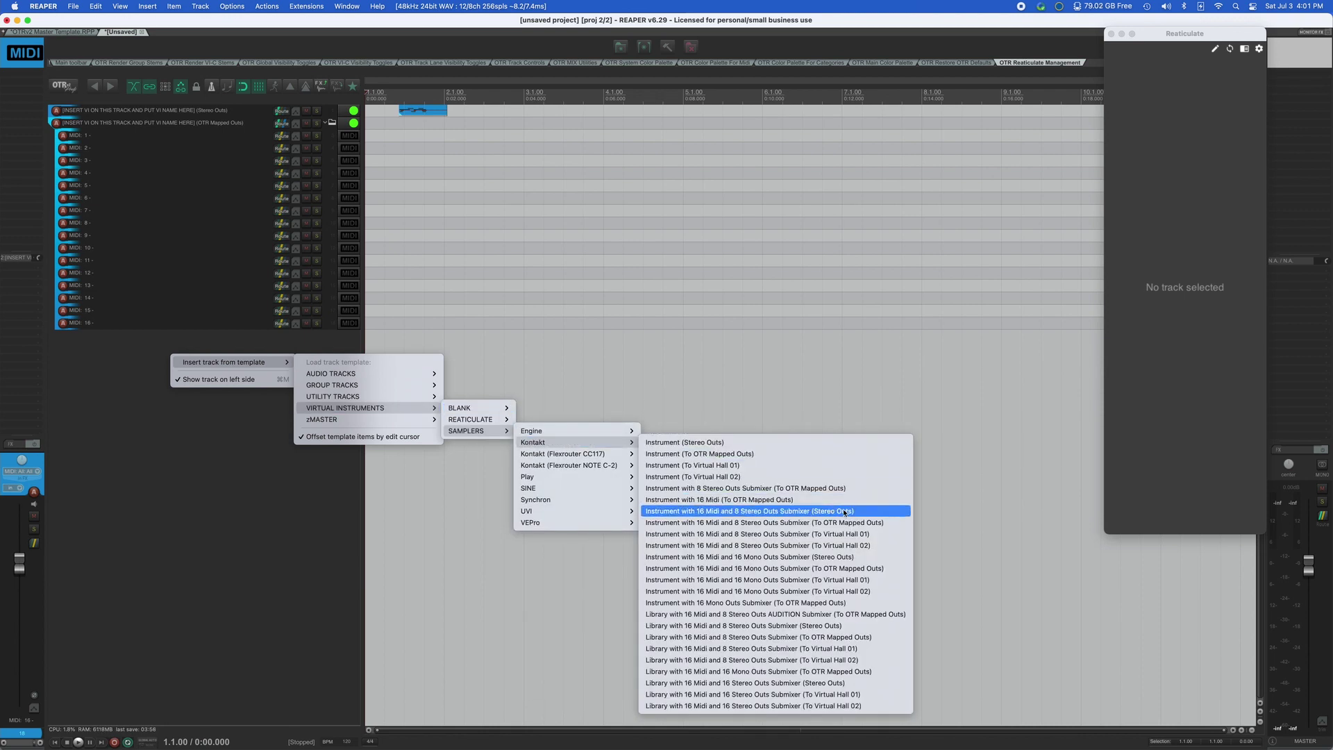
pyautogui.click(873, 511)
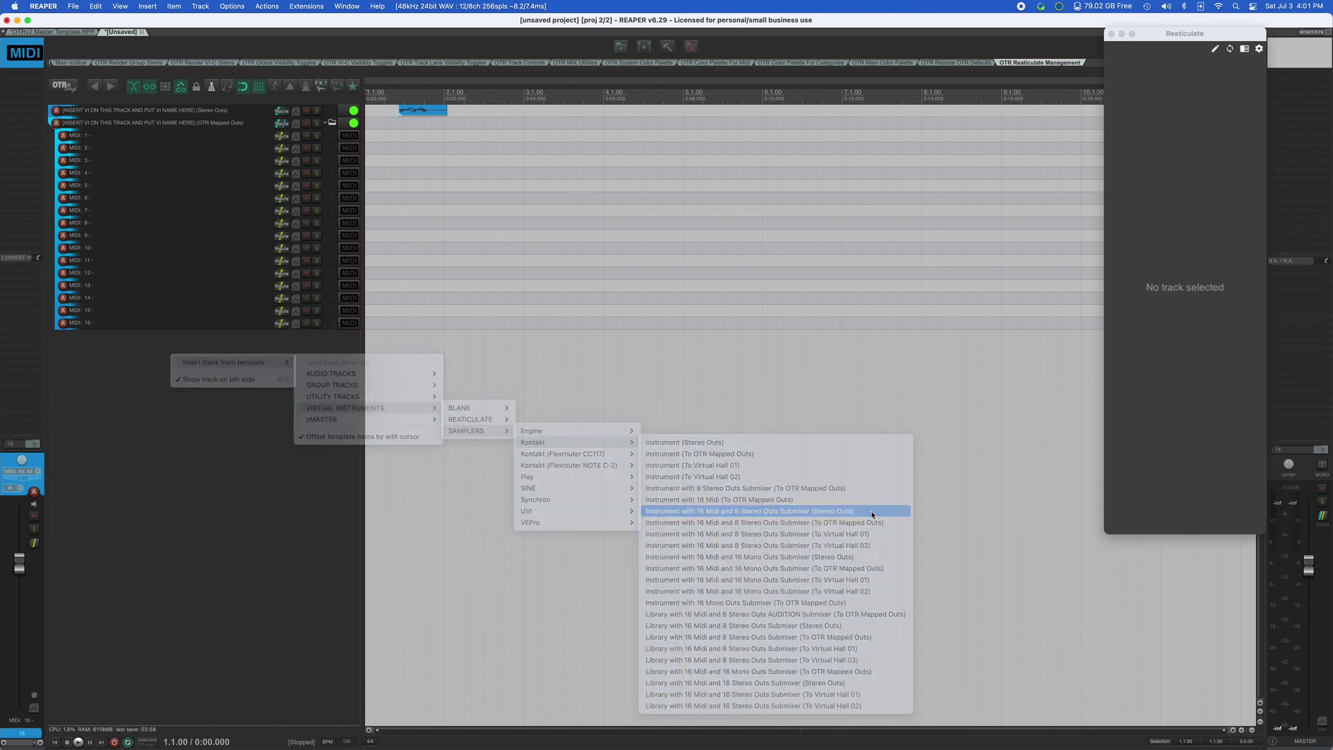
# Look through the new instrument folder, its Kontakt instrument track and its 16 MIDI child tracks.
pyautogui.click(163, 336)
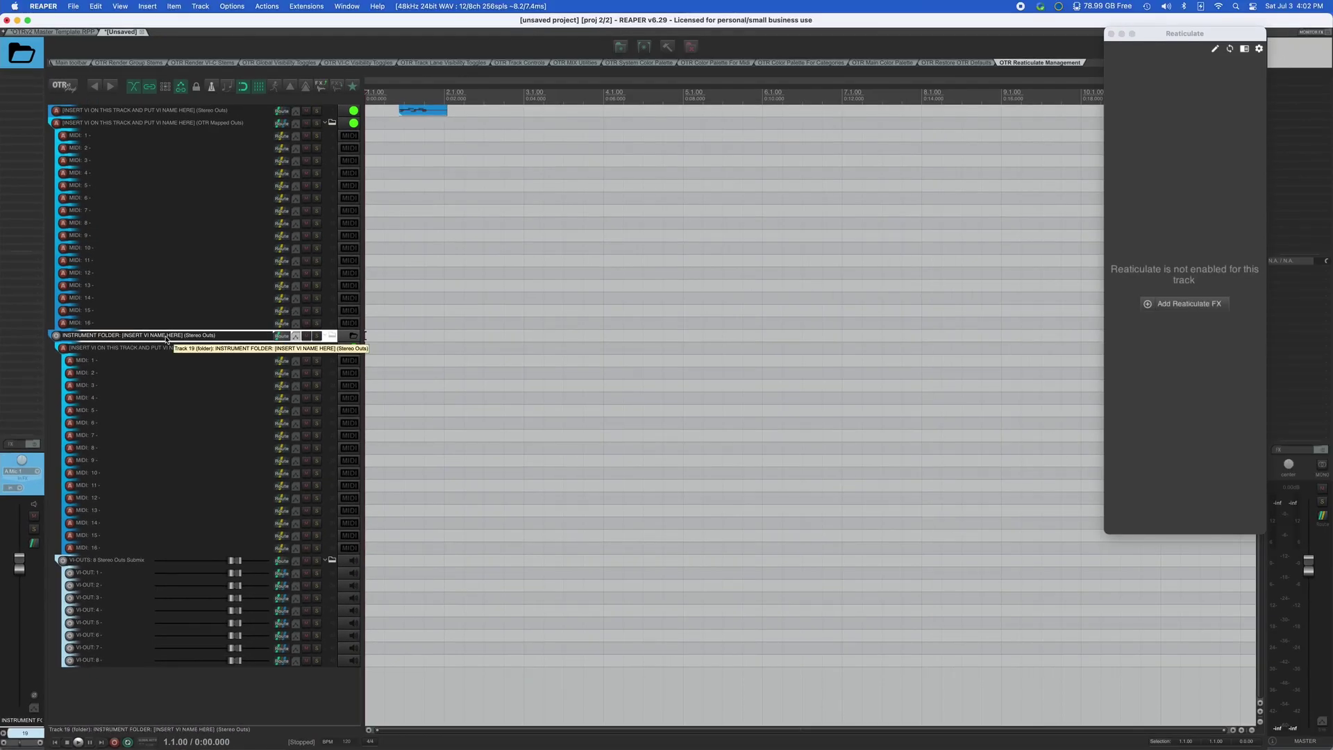
pyautogui.click(132, 351)
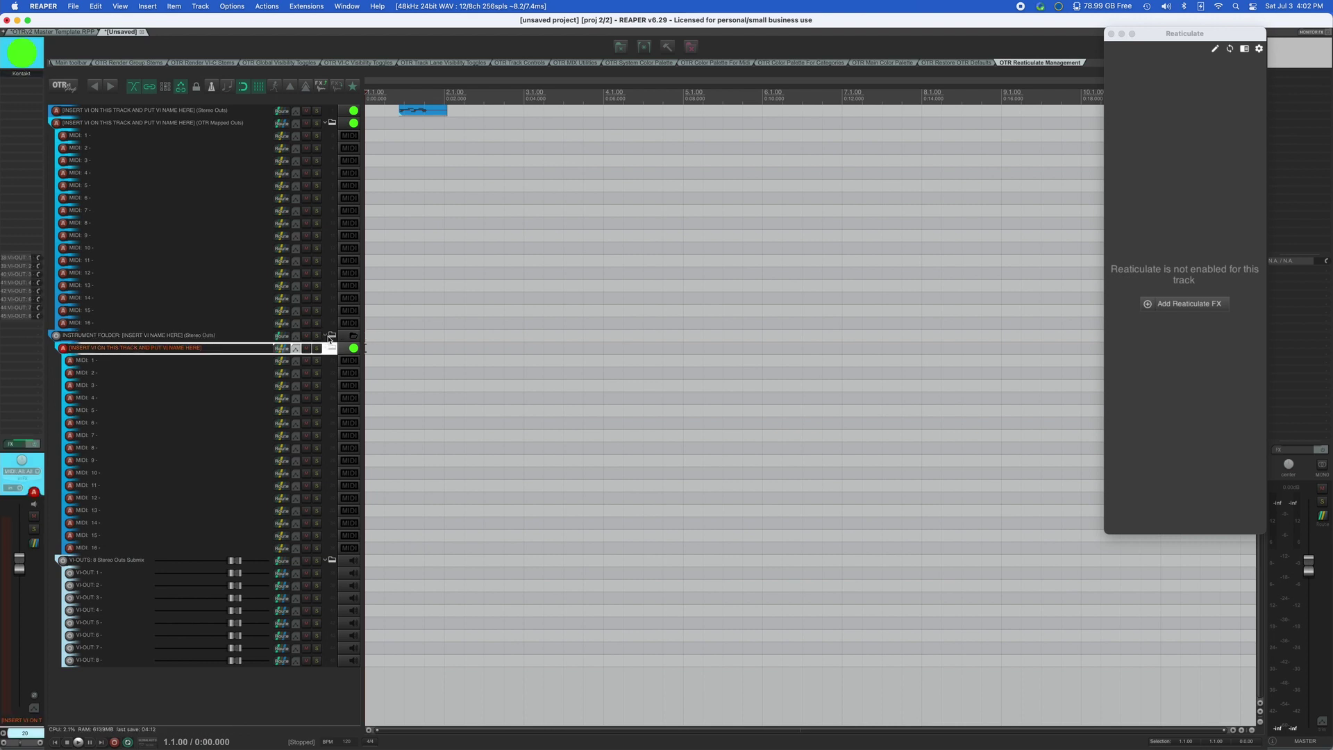
pyautogui.click(329, 338)
pyautogui.click(329, 338)
pyautogui.click(329, 338)
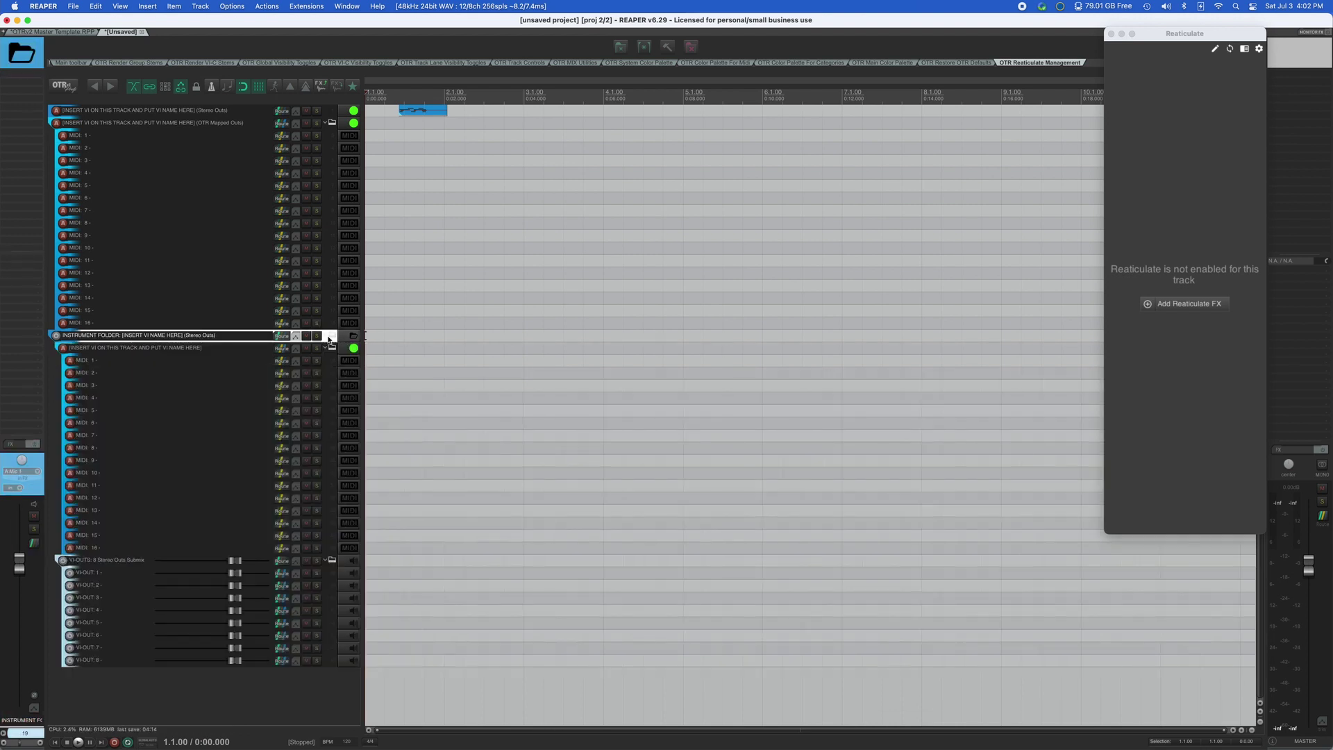
pyautogui.click(130, 349)
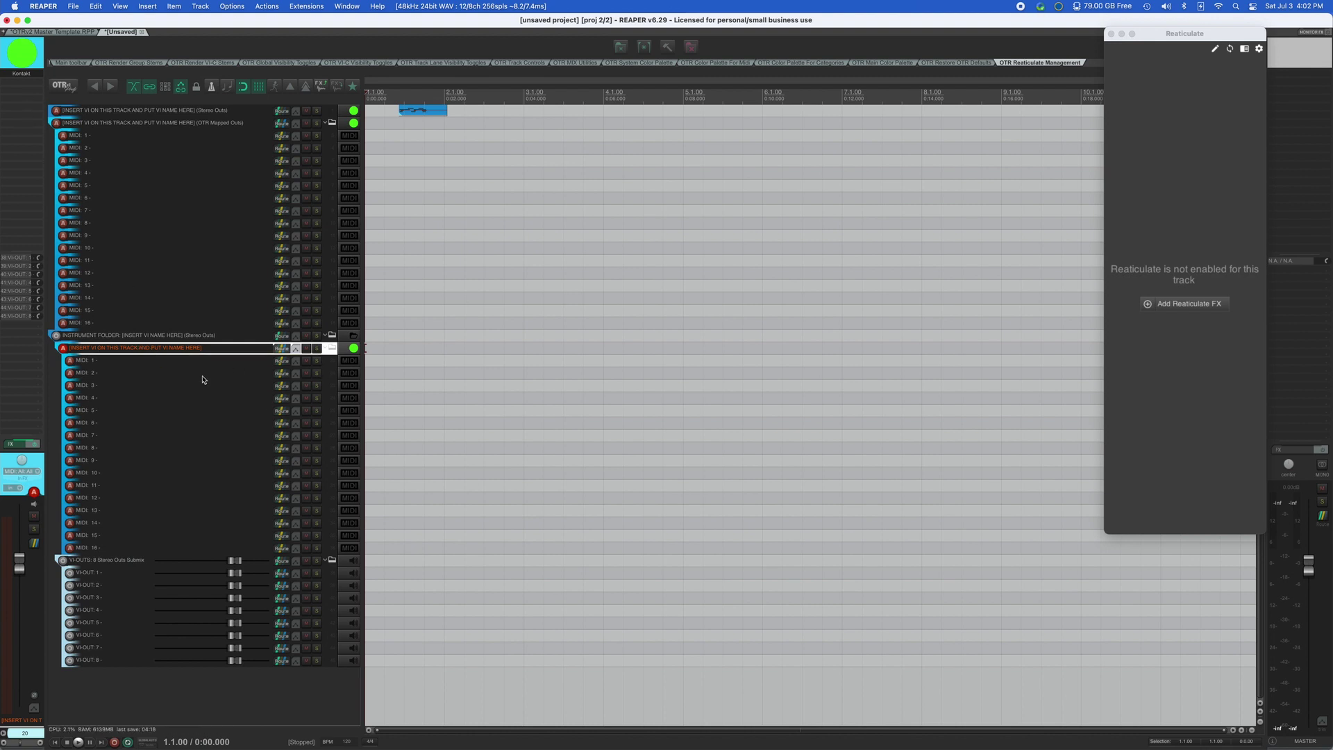
pyautogui.click(151, 365)
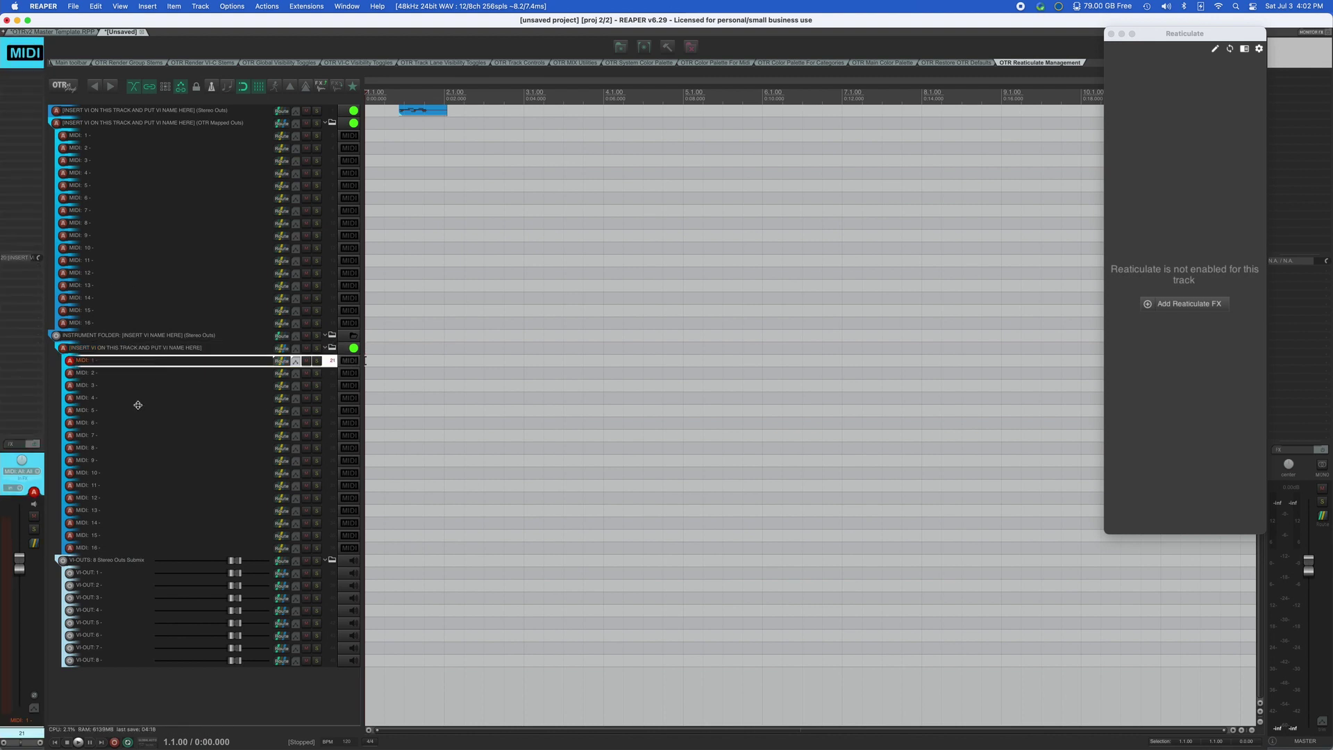
pyautogui.keyDown('shift'); pyautogui.click(123, 537); pyautogui.keyUp('shift')
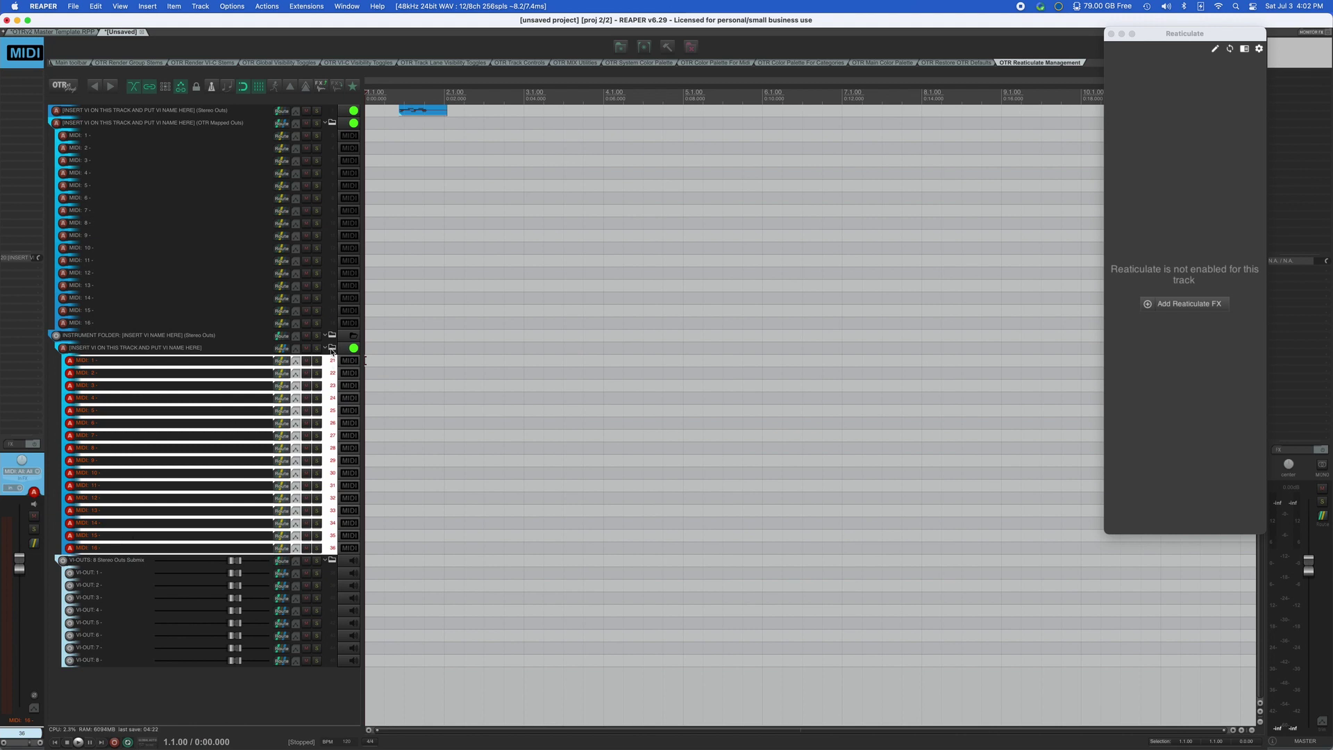
pyautogui.click(332, 351)
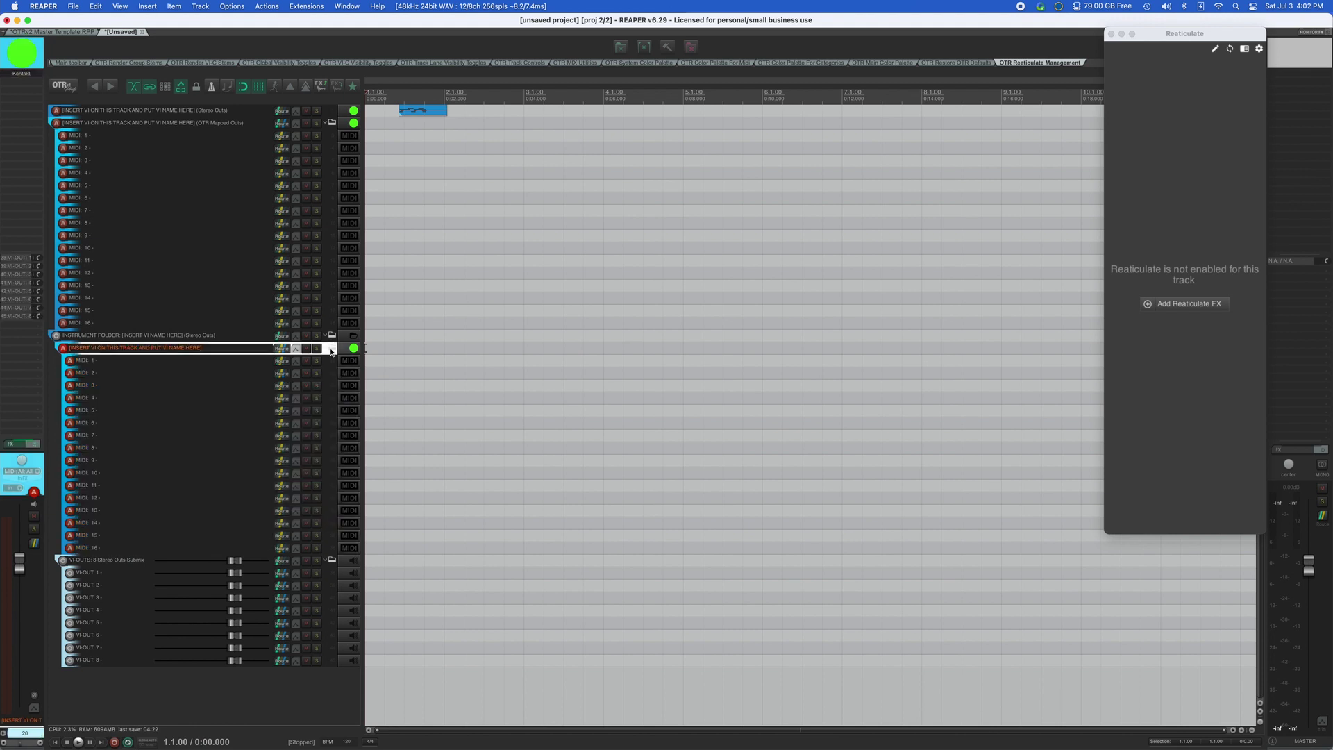
# Examine the 8 Stereo Outs submixer folder and its VI-OUT tracks against the Kontakt track.
pyautogui.click(97, 562)
pyautogui.click(142, 345)
pyautogui.click(110, 575)
pyautogui.click(109, 589)
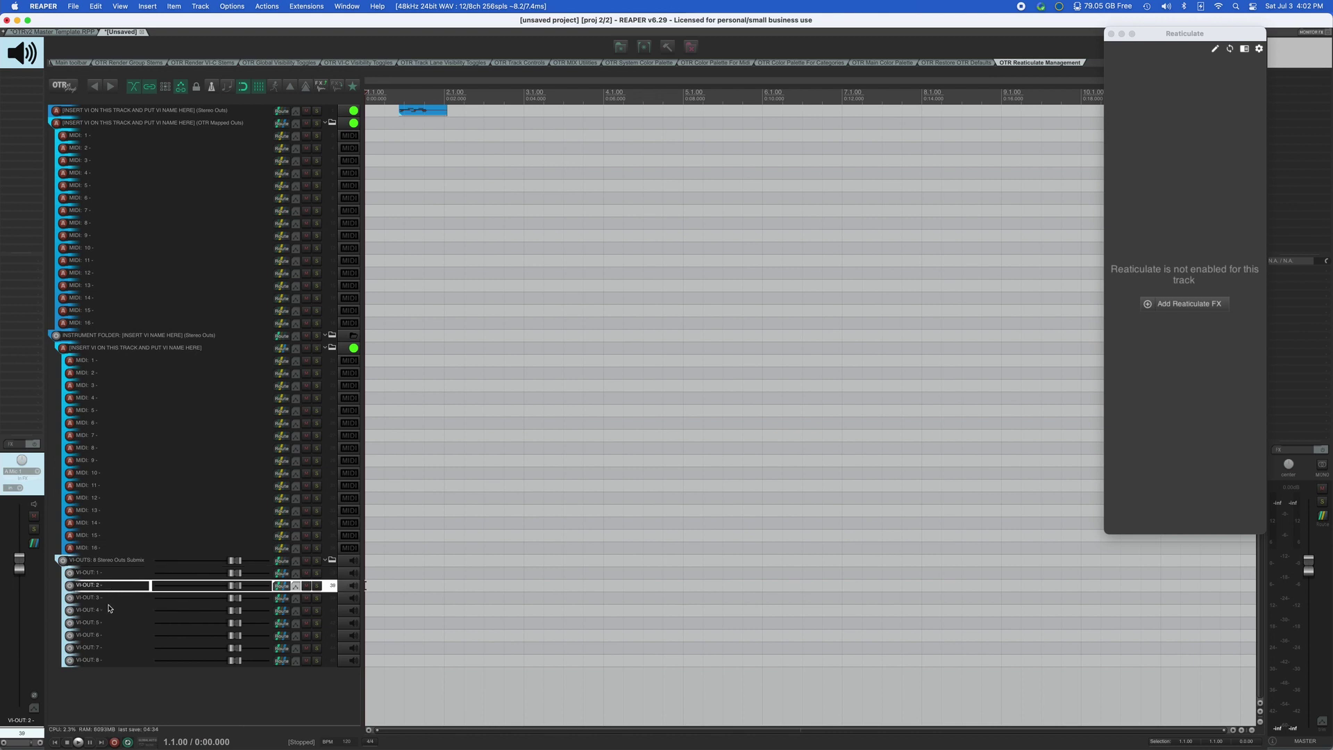
pyautogui.click(111, 609)
pyautogui.click(111, 622)
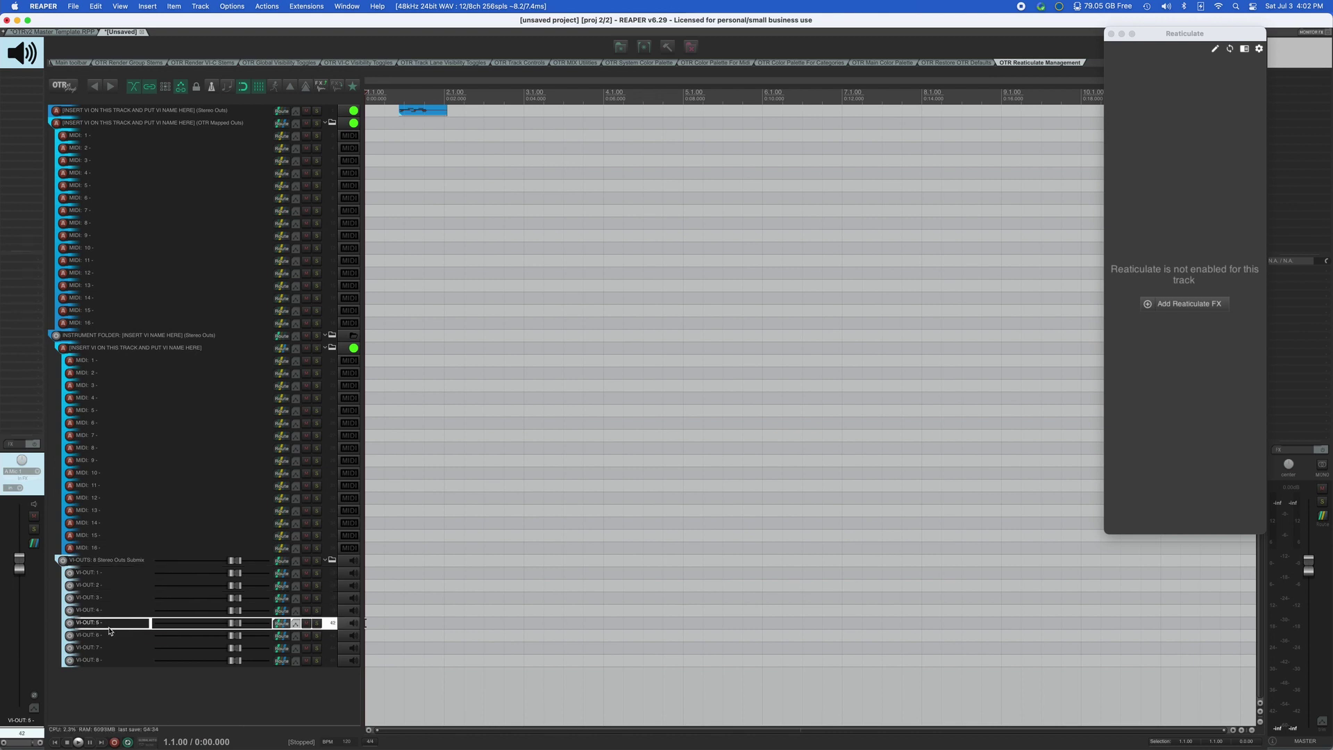
# Open the Kontakt window of the submixer template's instrument track and match its output channels to VI-OUT tracks 1 to 6.
pyautogui.click(98, 561)
pyautogui.click(135, 347)
pyautogui.click(33, 70)
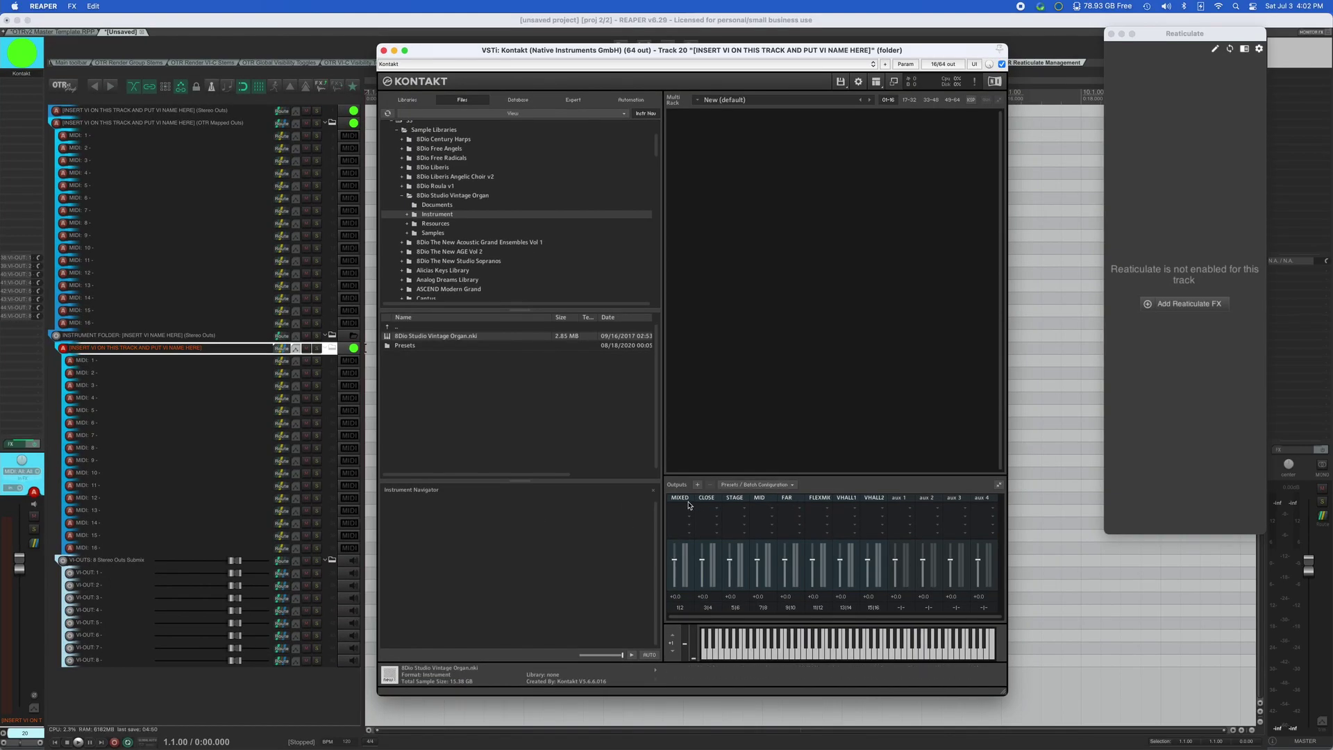
pyautogui.click(101, 584)
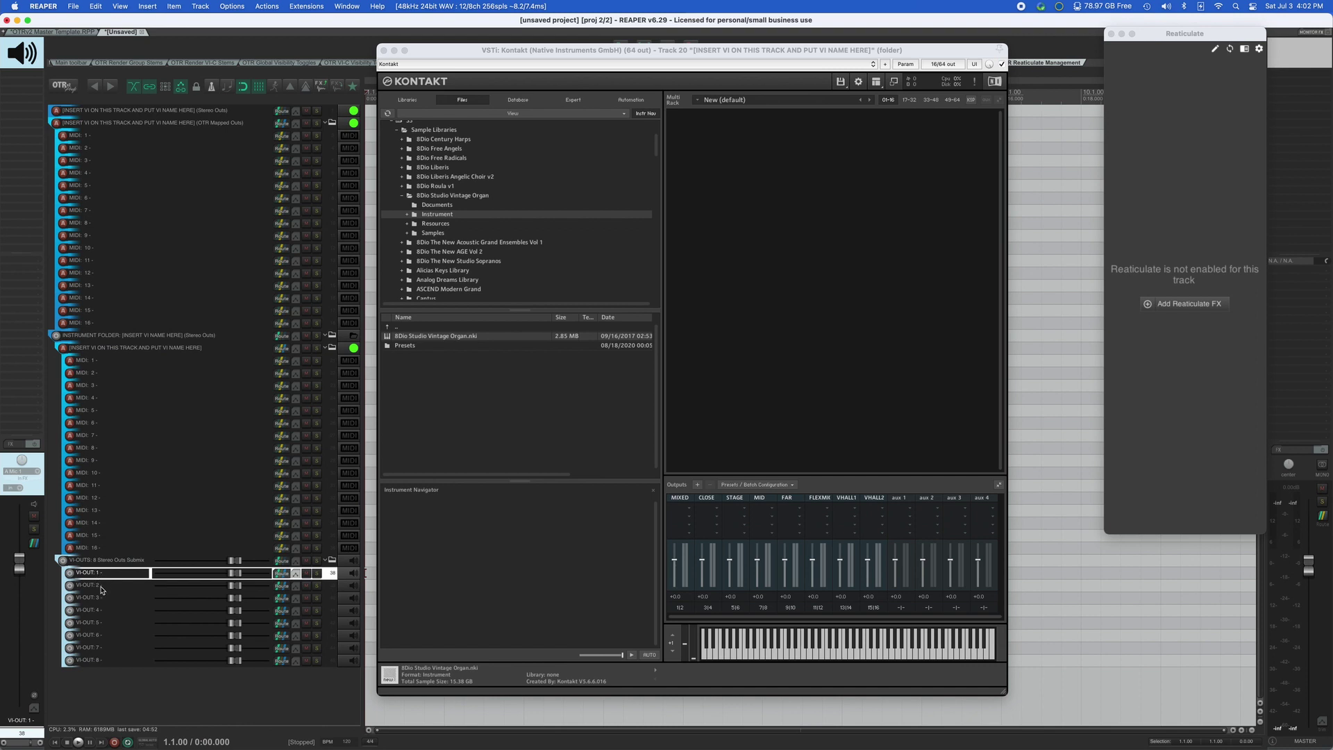
pyautogui.click(101, 584)
pyautogui.click(106, 597)
pyautogui.click(106, 611)
pyautogui.click(105, 575)
pyautogui.click(104, 586)
pyautogui.click(104, 598)
pyautogui.click(106, 611)
pyautogui.click(108, 624)
pyautogui.click(109, 635)
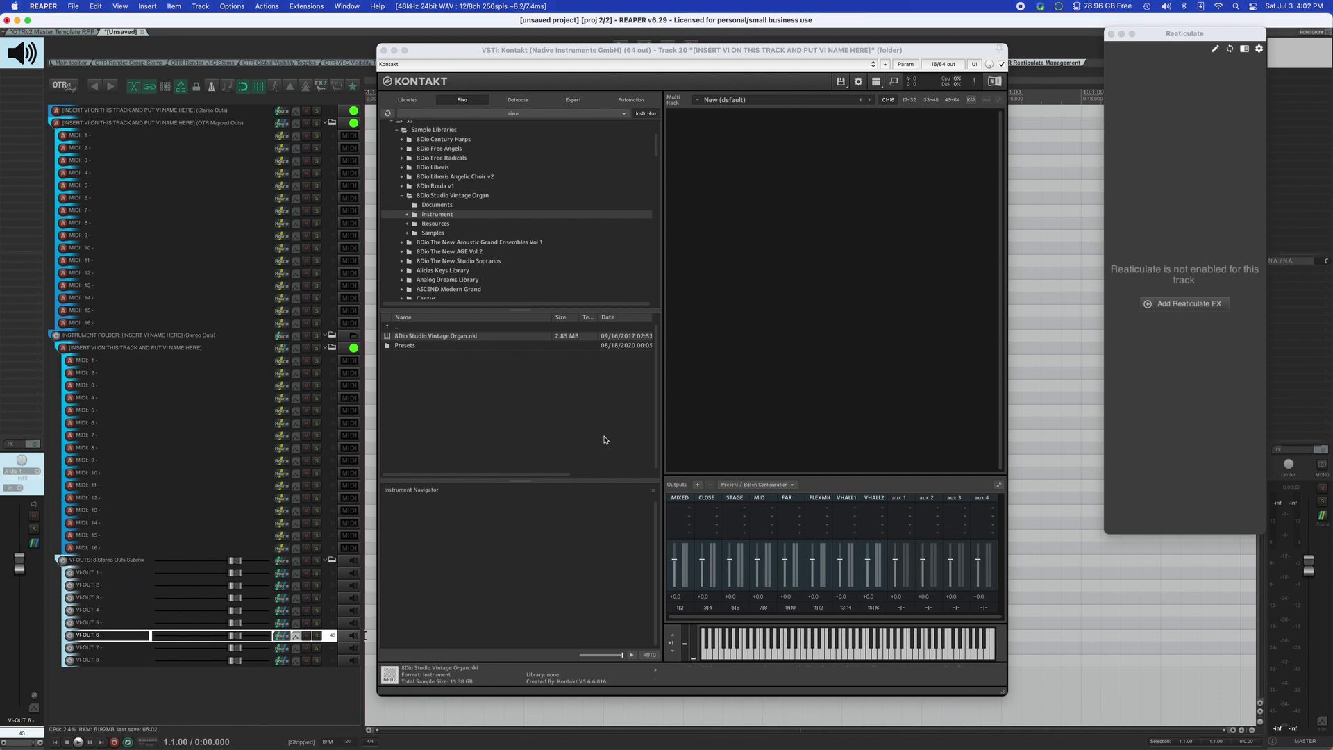
# Close the Kontakt window and compare the stereo-outs instrument folder with the Kontakt instrument track inside it.
pyautogui.scroll(-1, 421, 197)
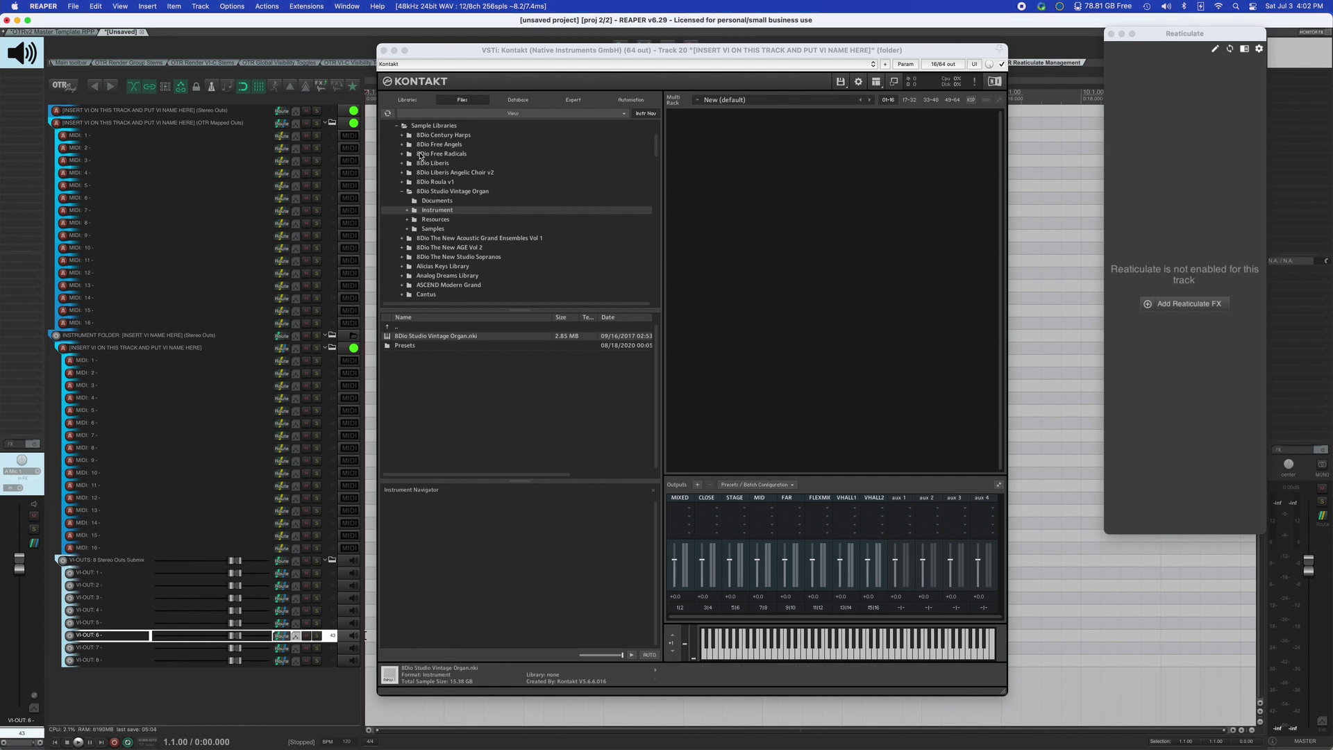
pyautogui.click(383, 50)
pyautogui.click(163, 347)
pyautogui.click(163, 337)
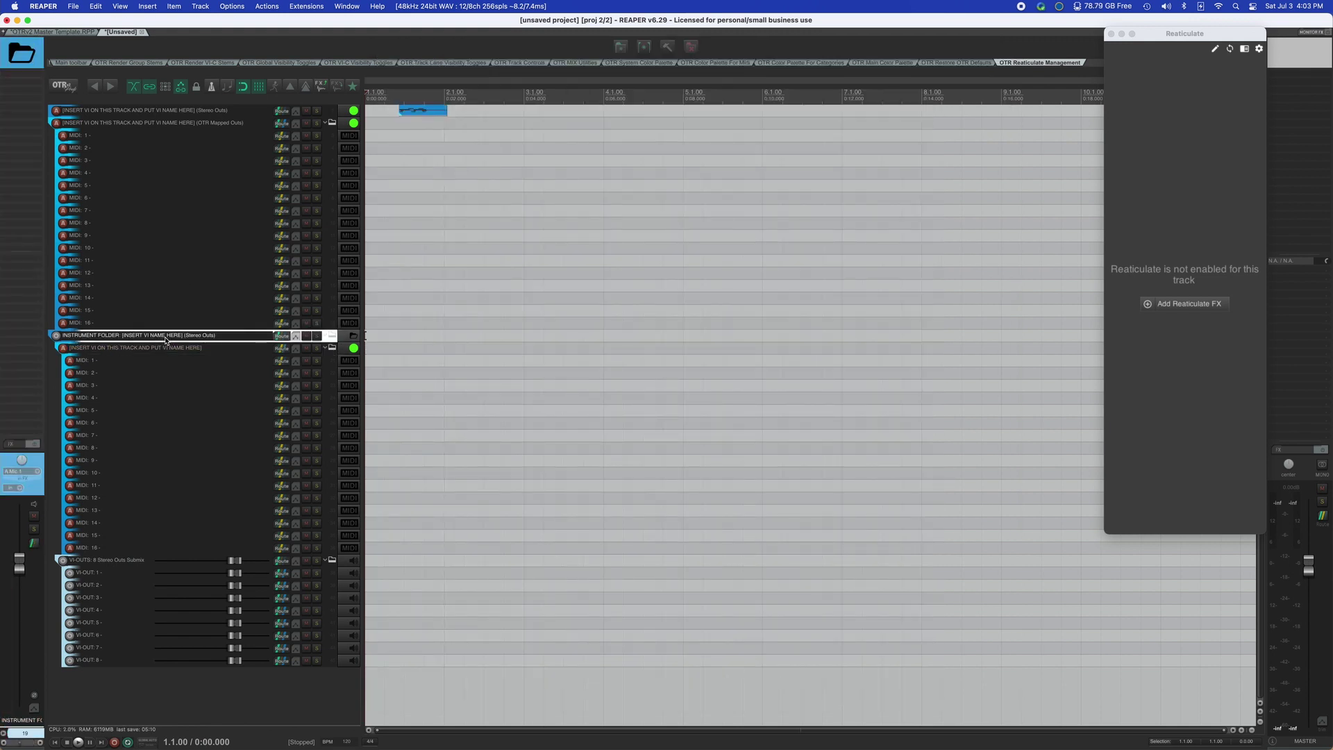
pyautogui.click(139, 362)
pyautogui.click(147, 349)
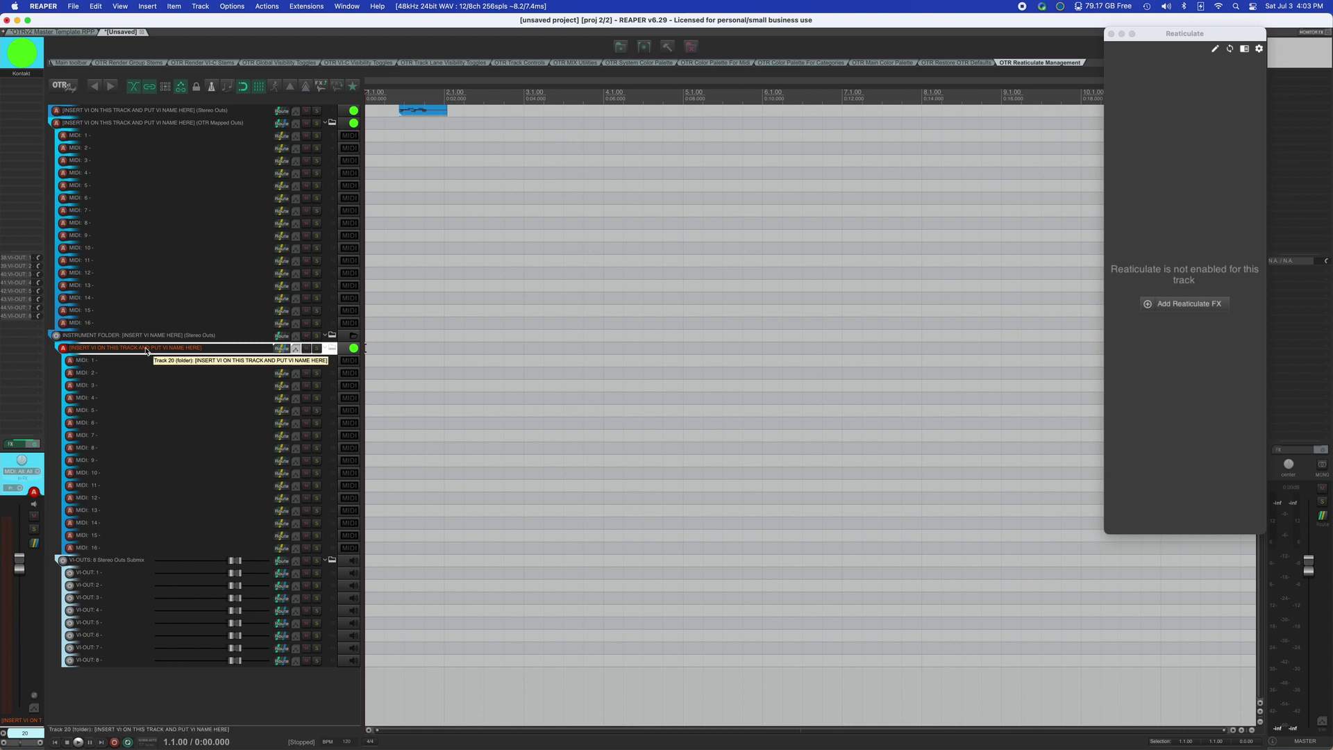
pyautogui.click(155, 336)
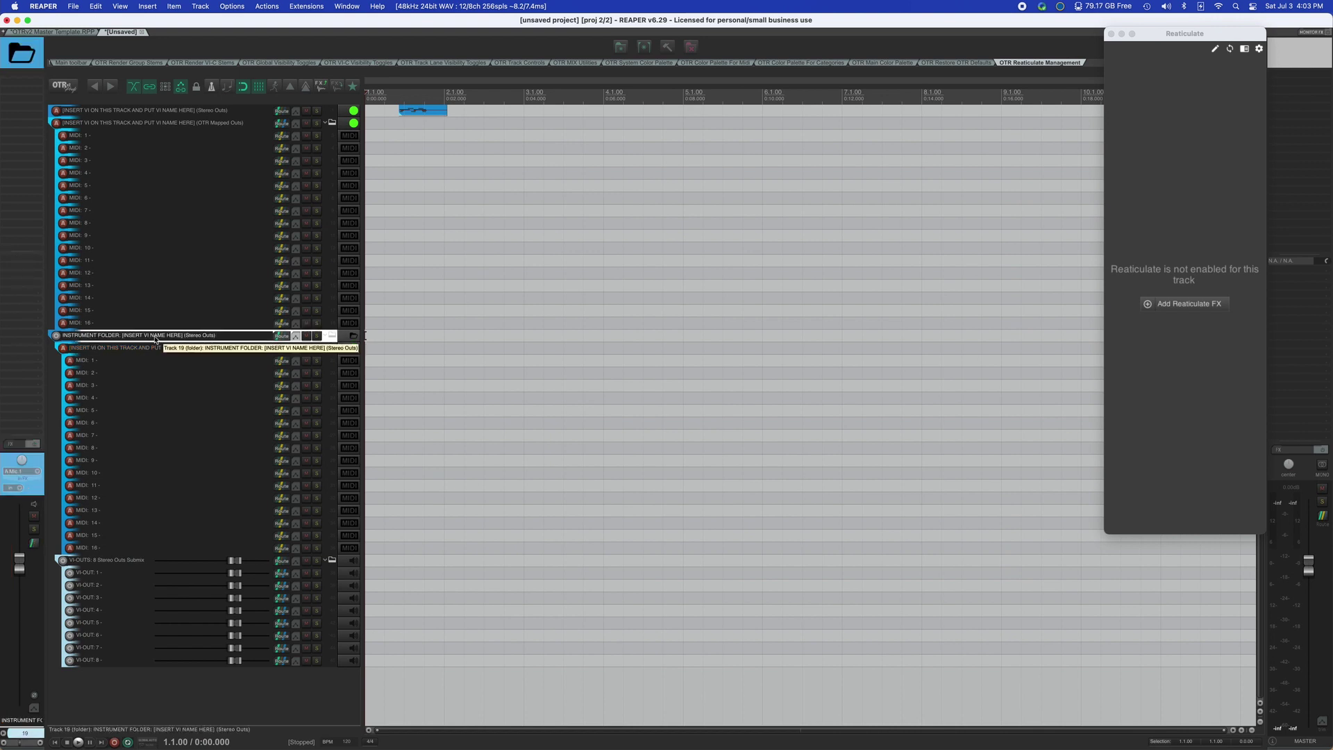
pyautogui.click(147, 351)
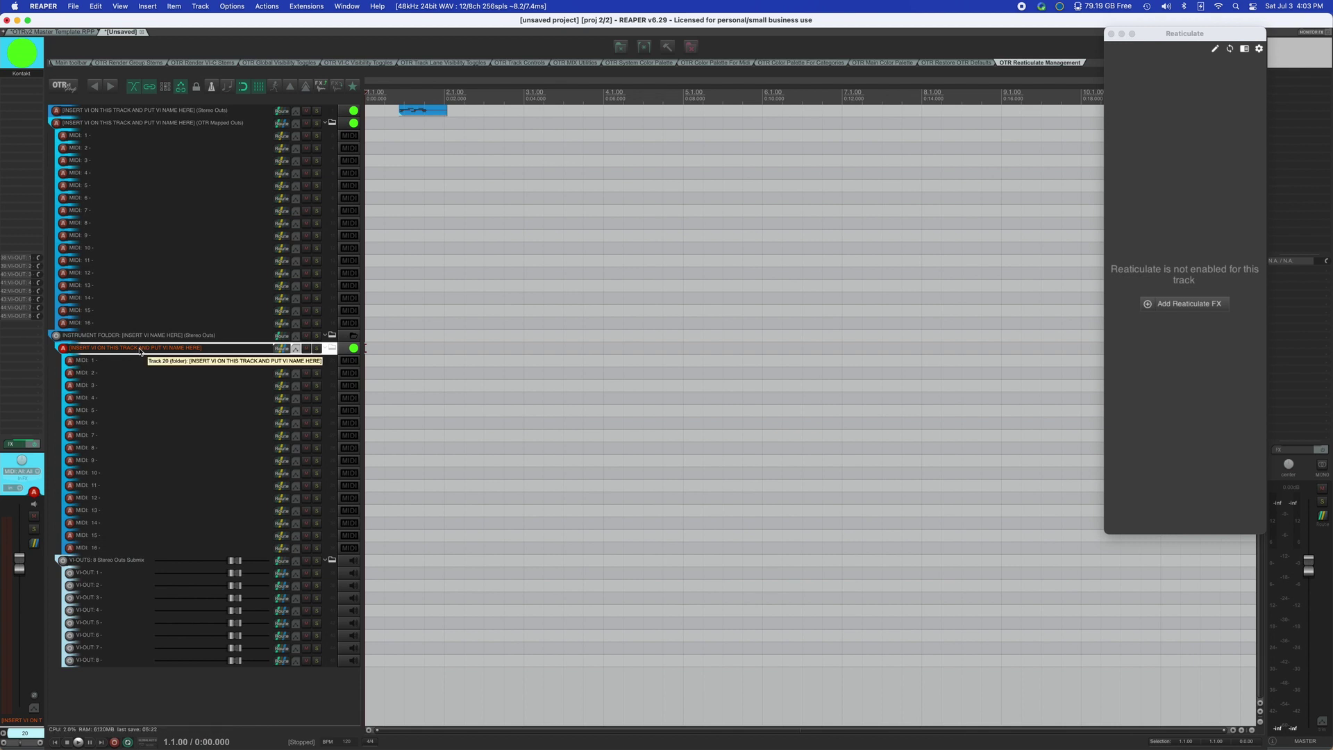
# Look through MIDI tracks 1 to 5 under the Kontakt instrument track and go back to their instrument folder.
pyautogui.click(139, 360)
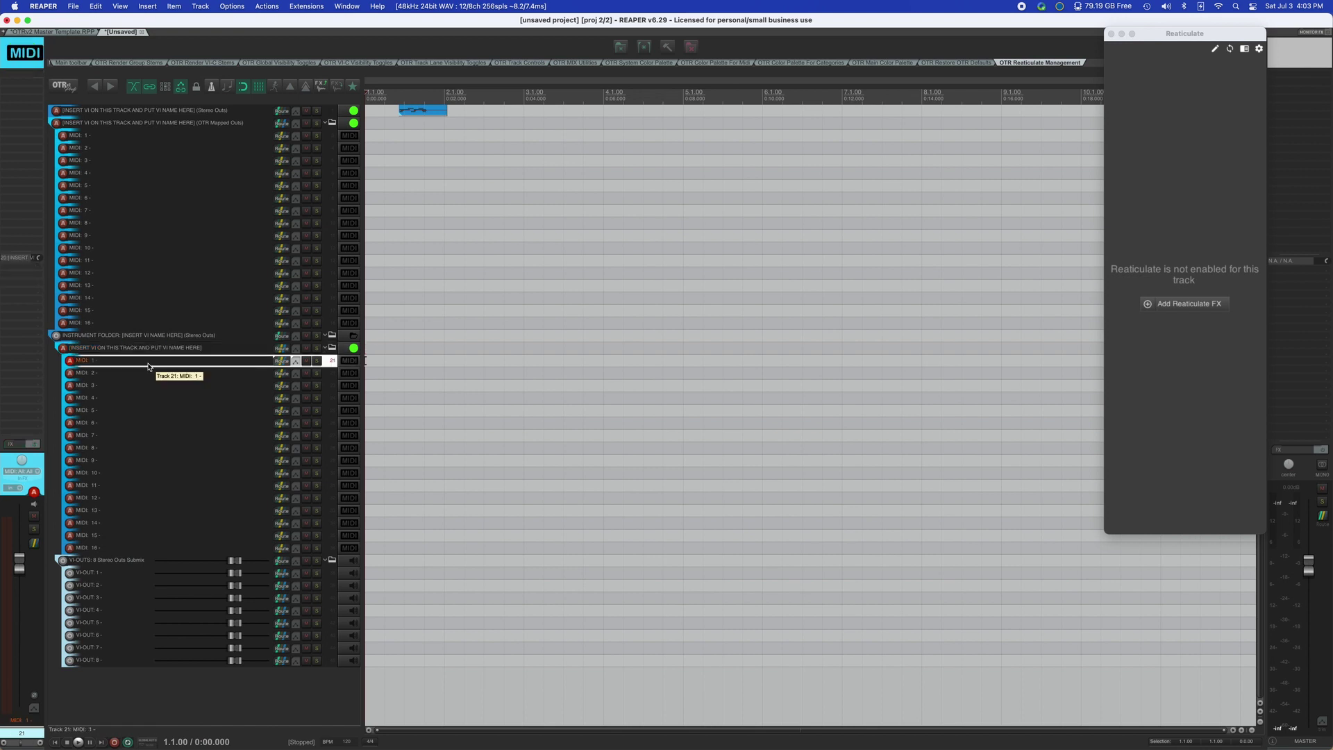
pyautogui.click(140, 372)
pyautogui.click(141, 384)
pyautogui.click(140, 397)
pyautogui.click(140, 410)
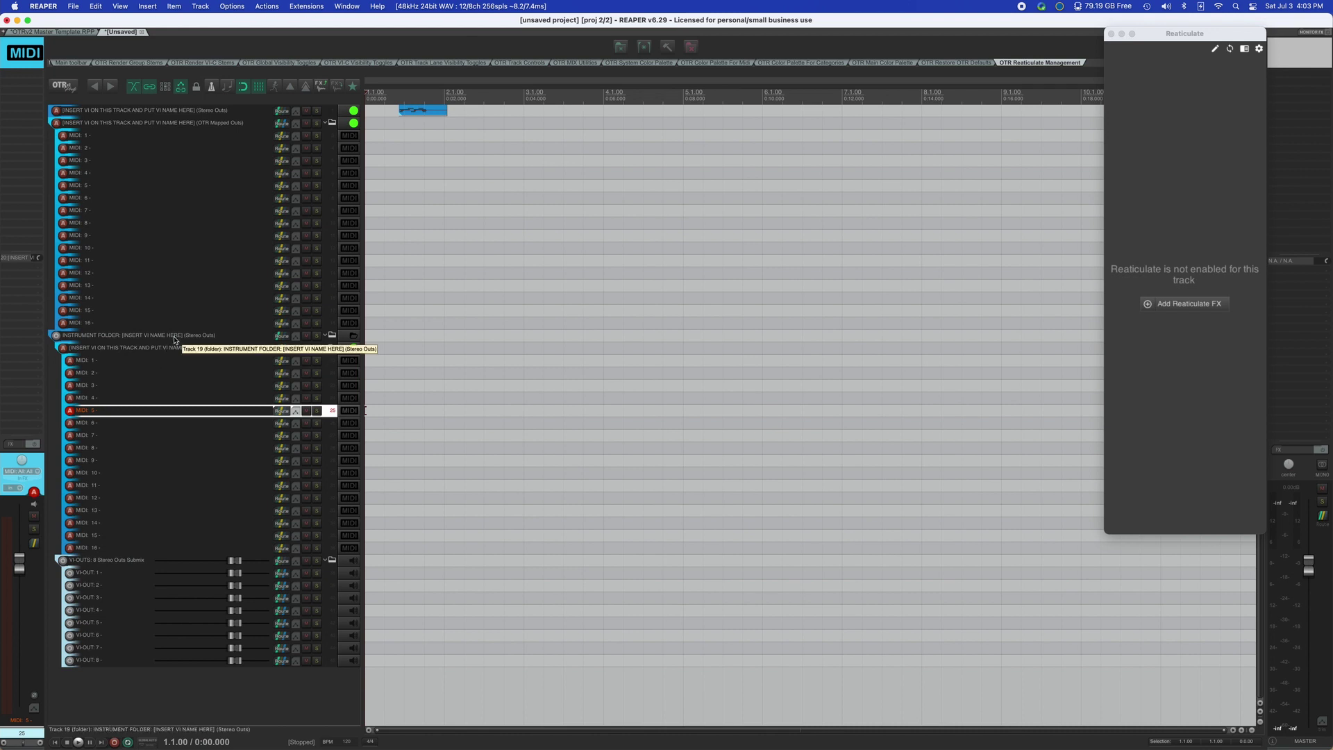
pyautogui.click(174, 336)
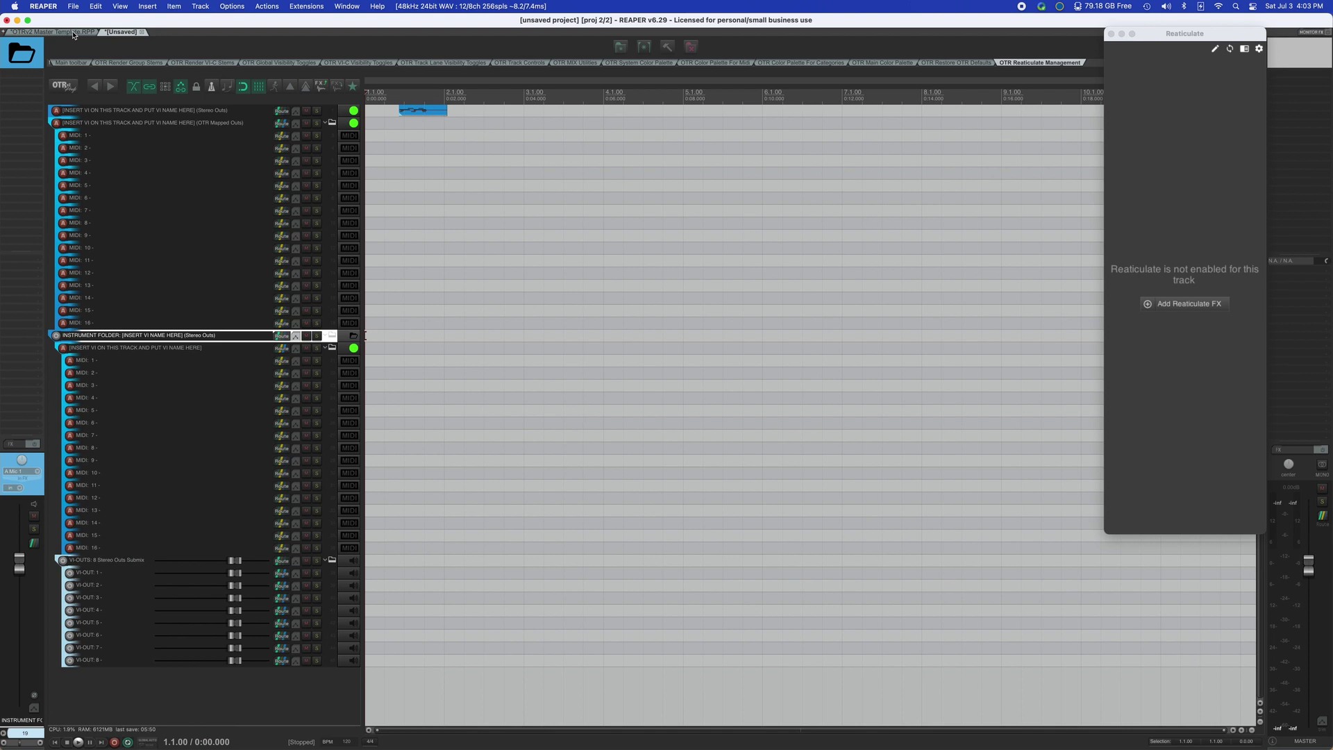
# Load Stradivari Violin.nki from the Kontakt libraries on the submixer template's instrument track.
pyautogui.click(132, 352)
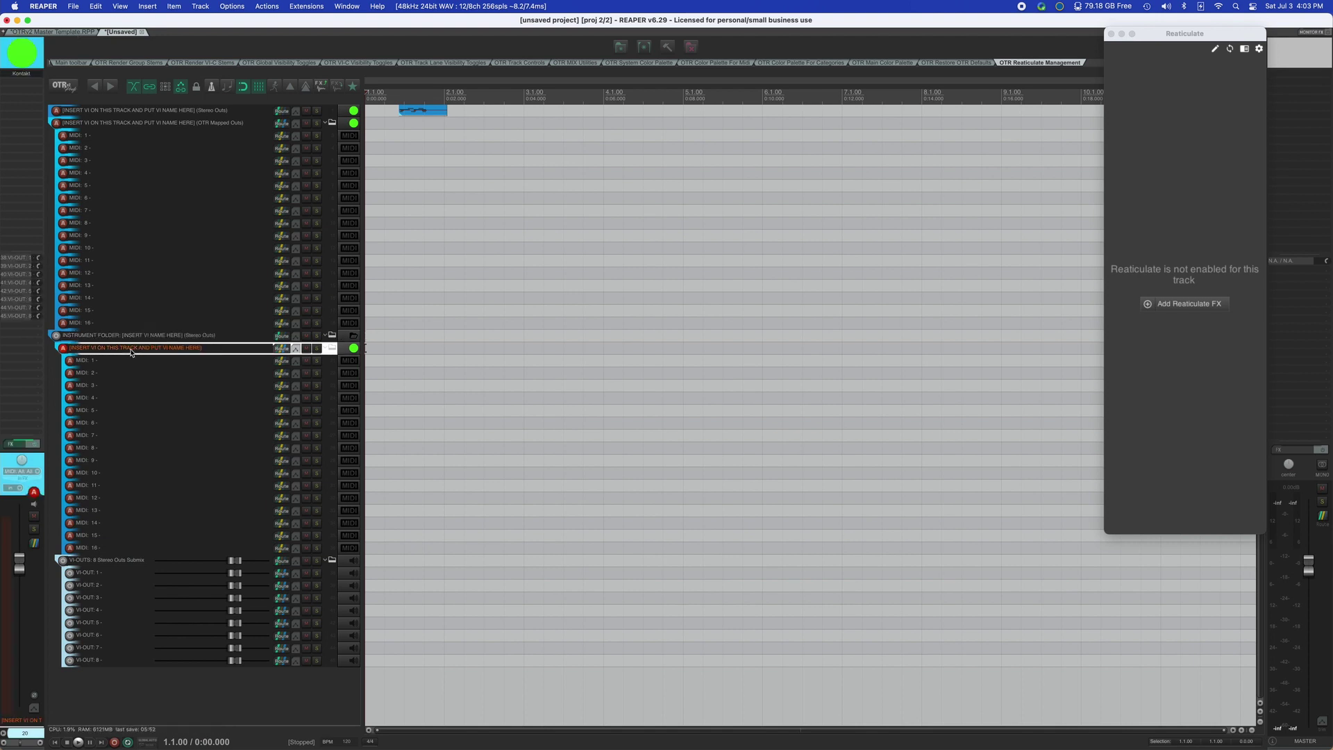
pyautogui.click(19, 39)
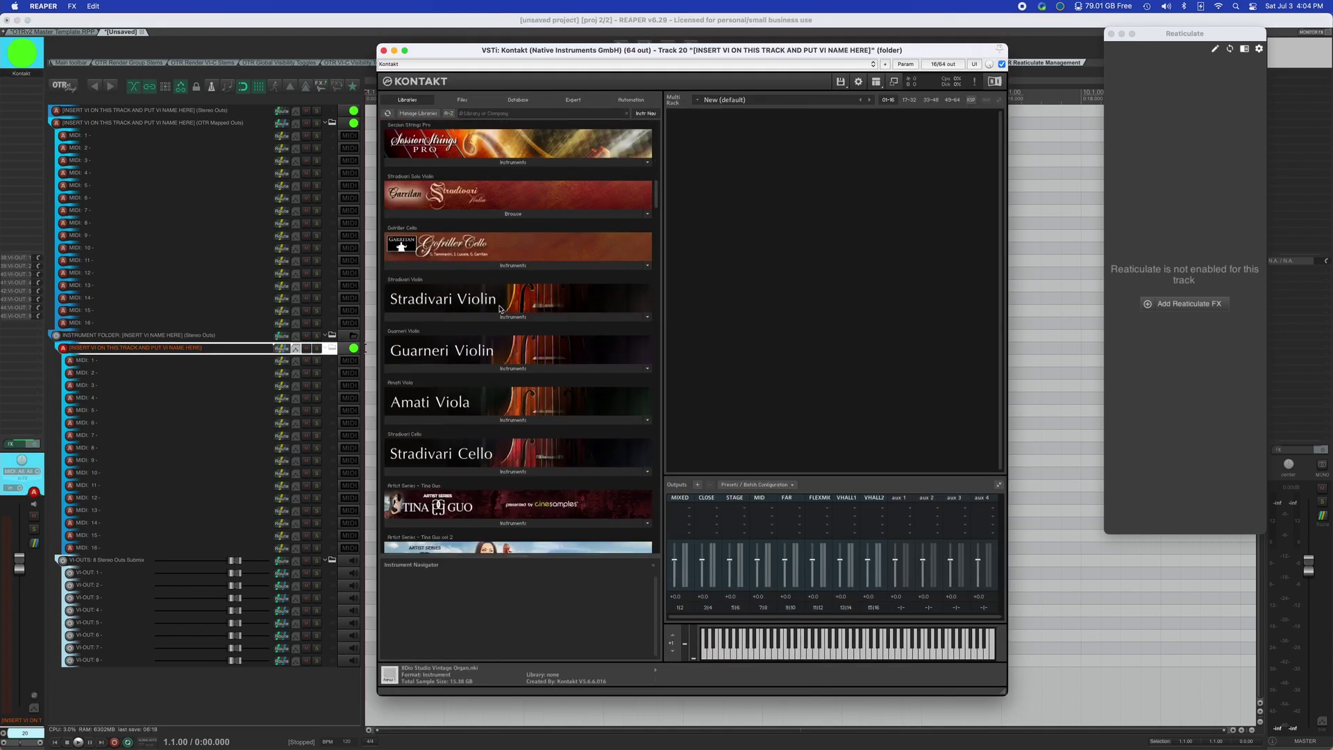
pyautogui.scroll(-1, 500, 309)
pyautogui.click(500, 295)
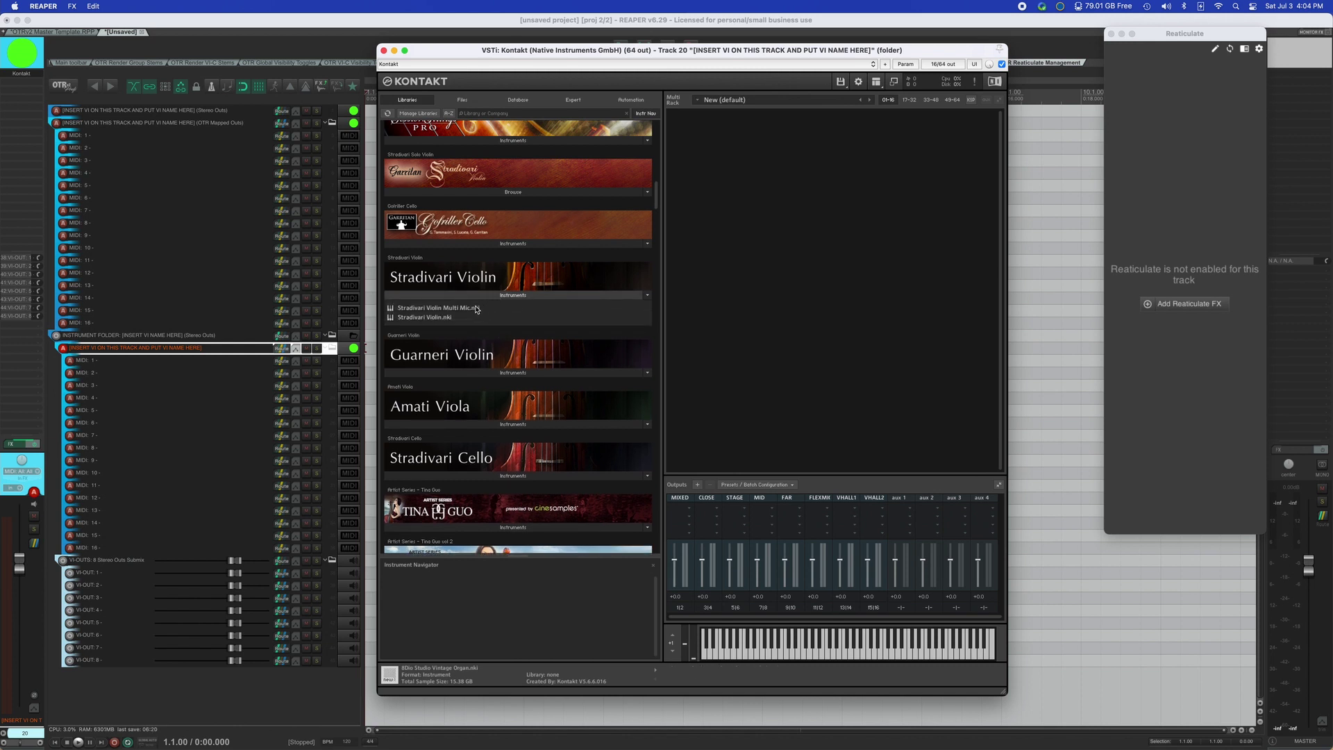
pyautogui.click(451, 317)
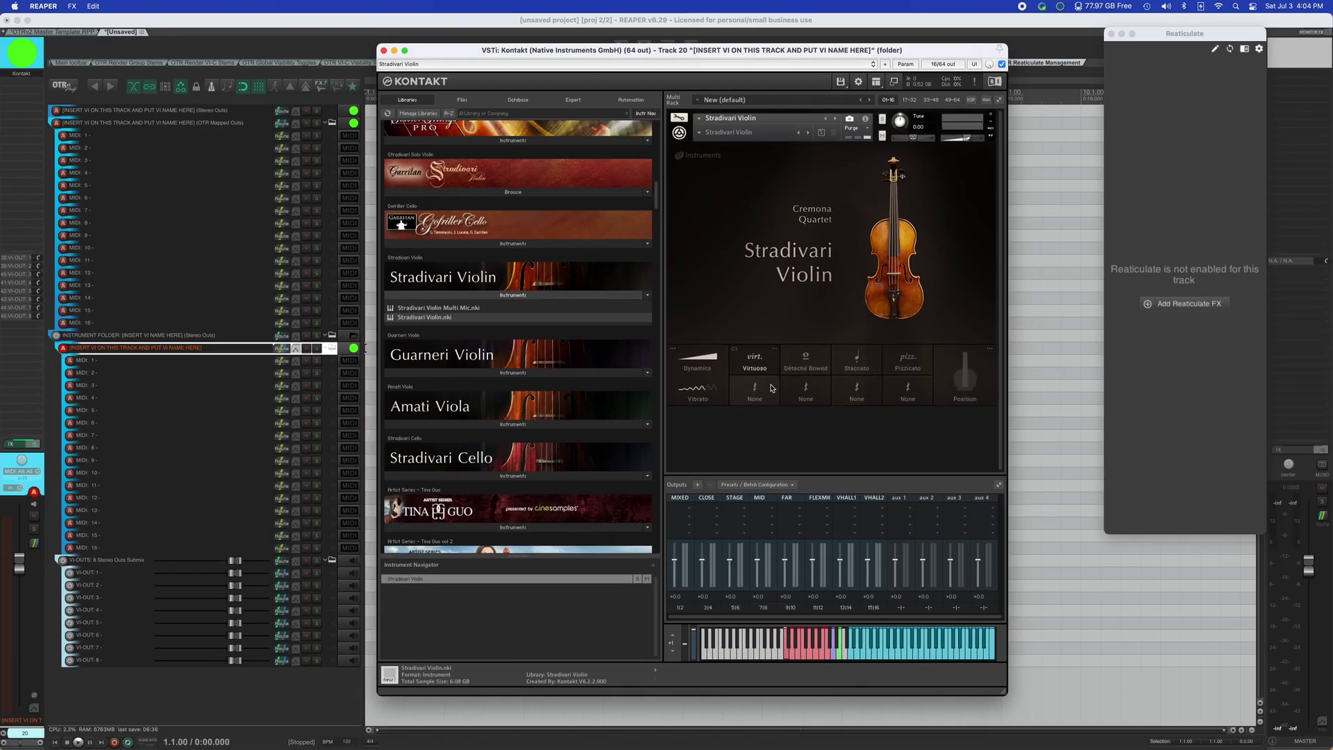
# Assign the Tremolo articulation to the empty A1 keyswitch slot of the Stradivari Violin.
pyautogui.click(825, 387)
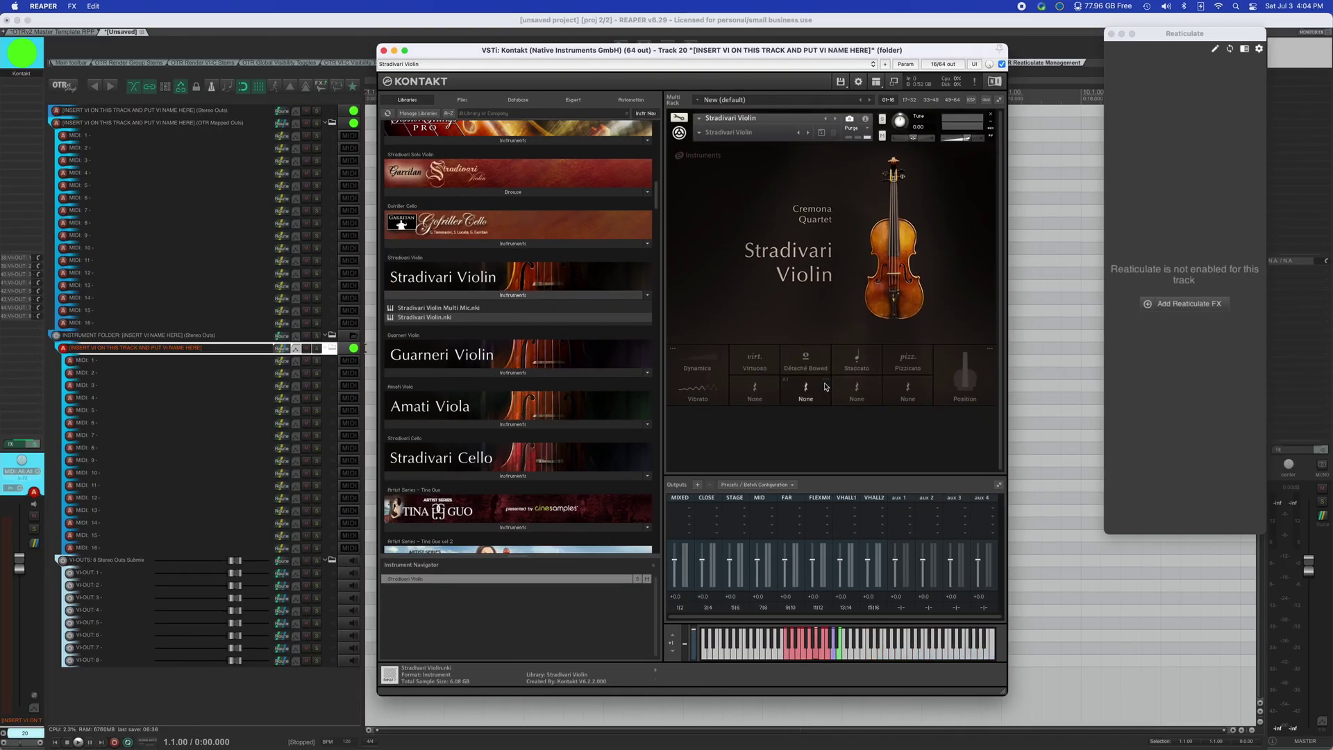
pyautogui.click(826, 381)
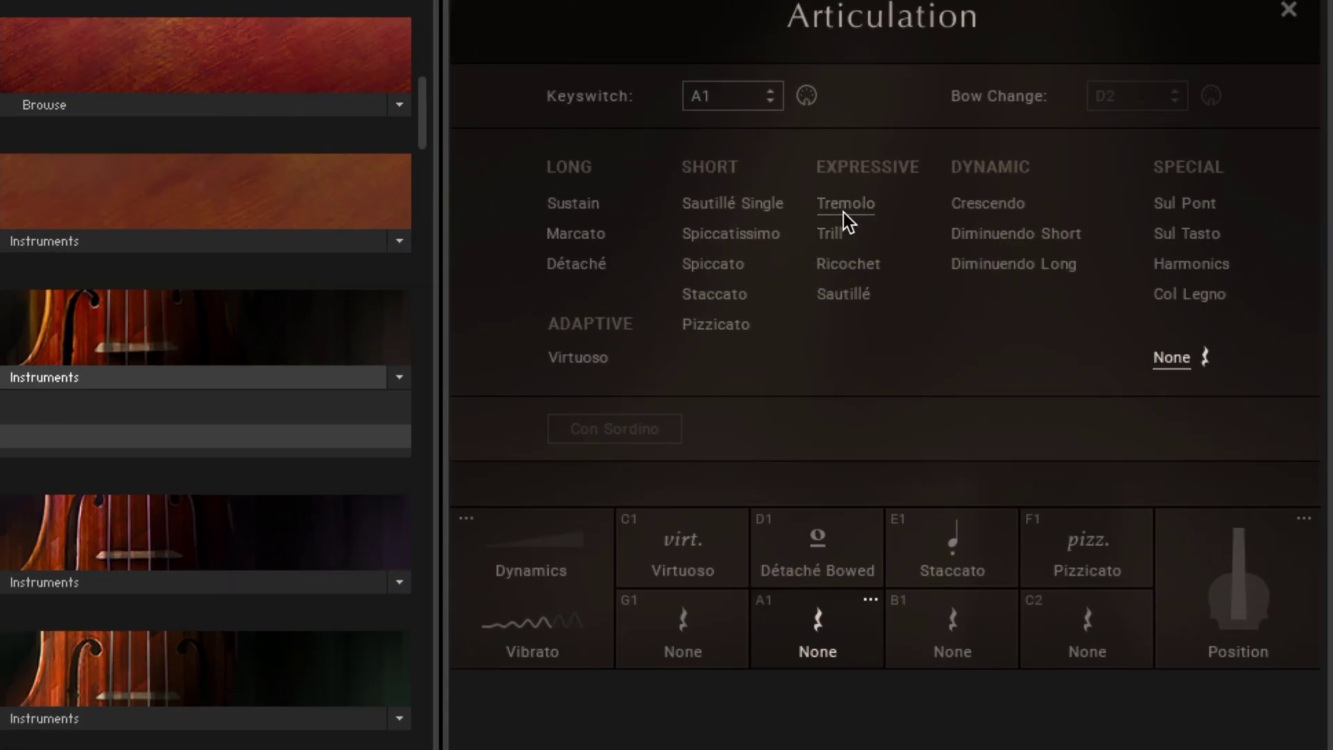
pyautogui.click(817, 230)
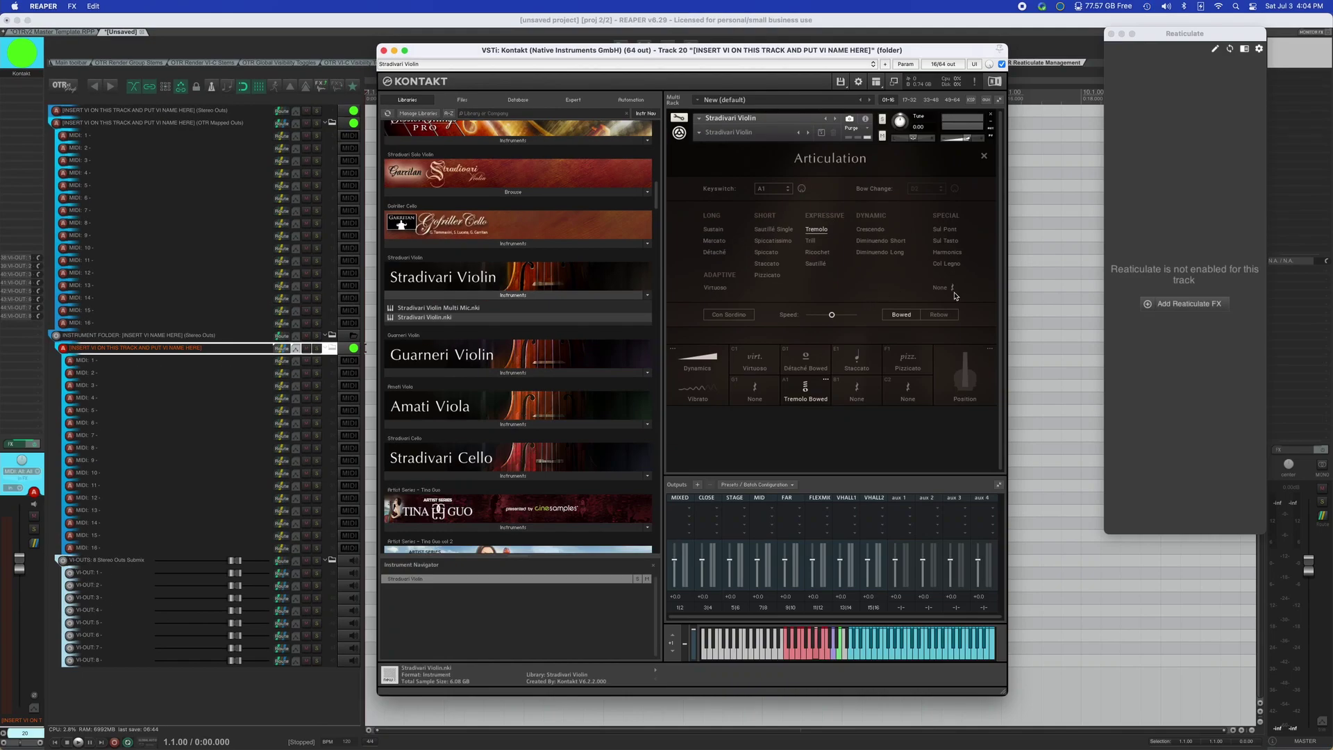
pyautogui.click(984, 160)
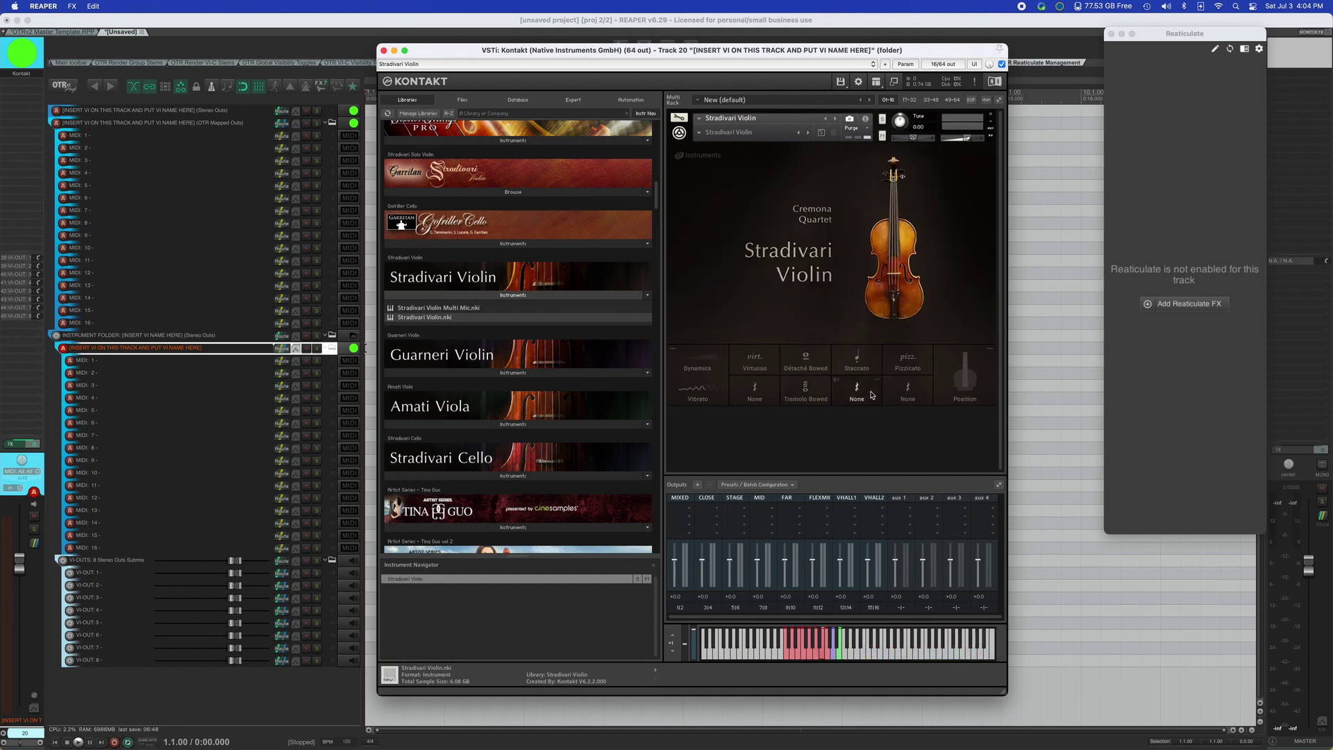
# Step through the Stradivari Violin's articulation slots, return to Virtuoso and close the Kontakt window.
pyautogui.click(896, 393)
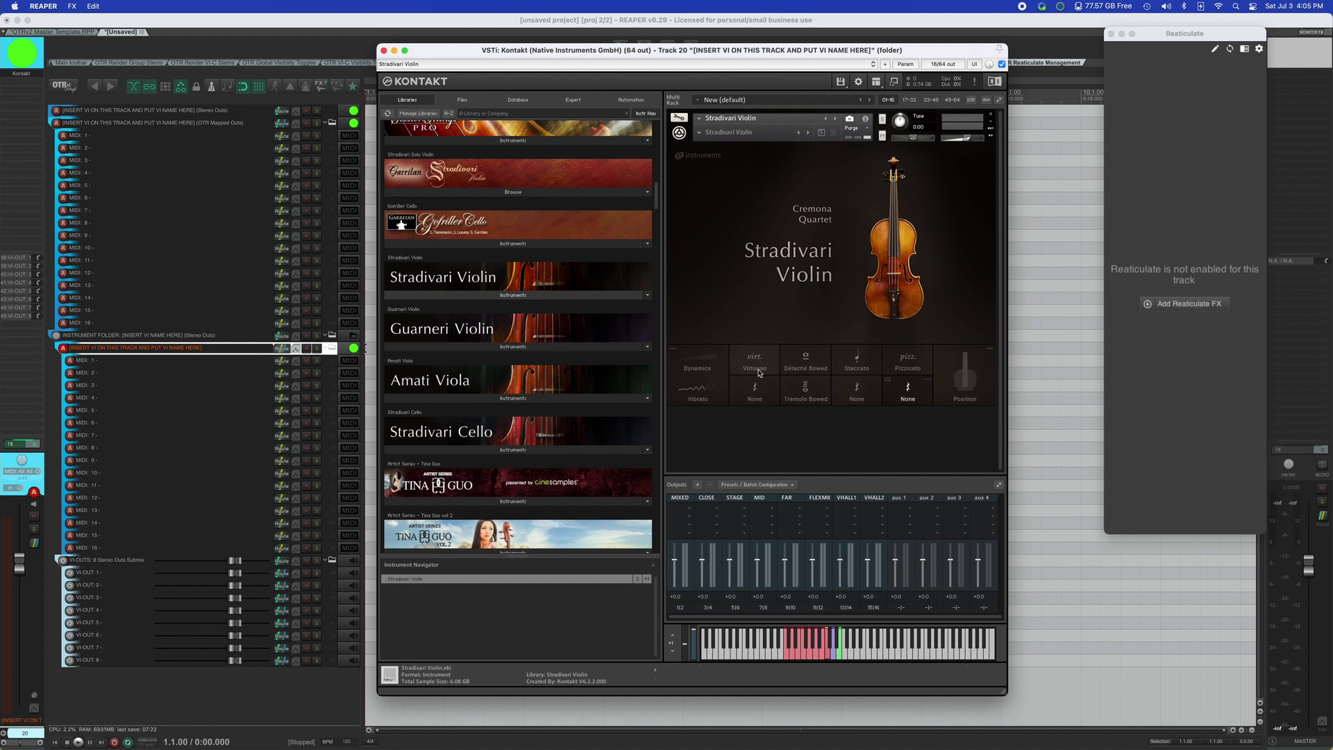
pyautogui.click(857, 363)
pyautogui.click(903, 368)
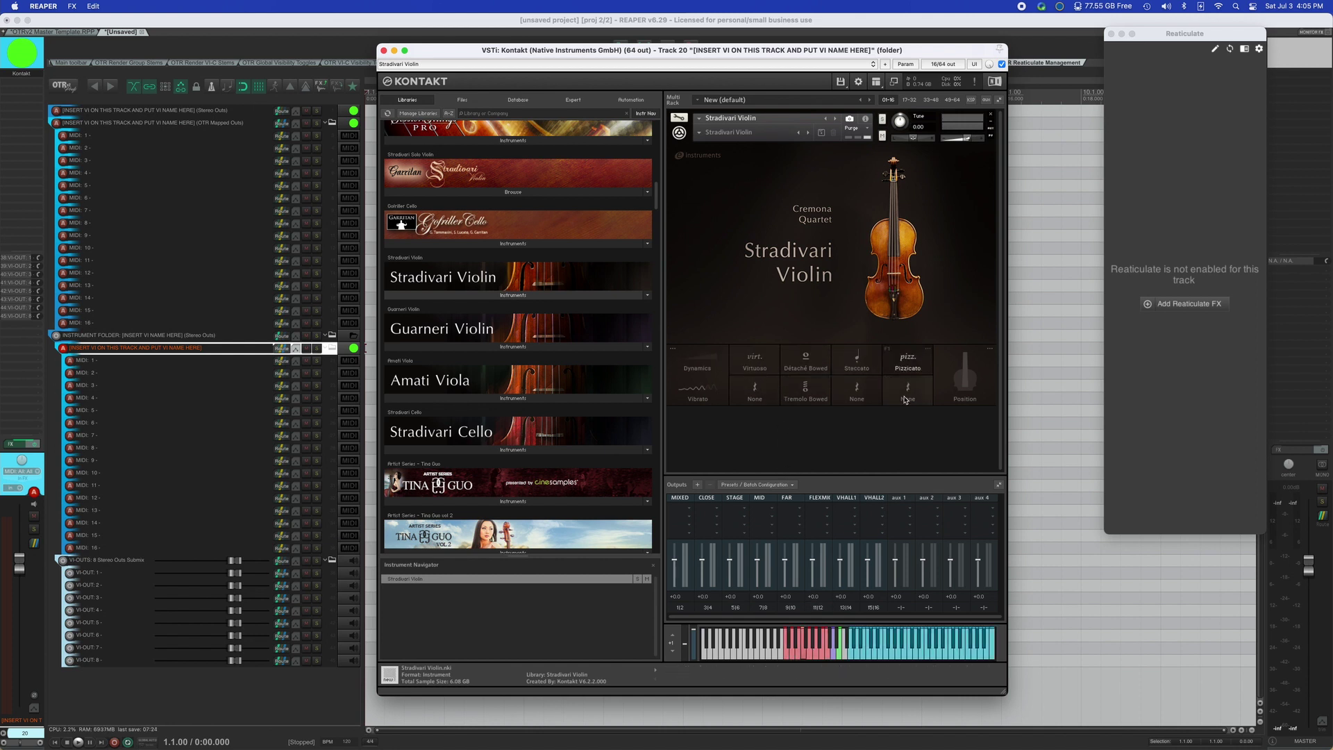
pyautogui.click(907, 401)
pyautogui.click(863, 402)
pyautogui.click(815, 402)
pyautogui.click(755, 388)
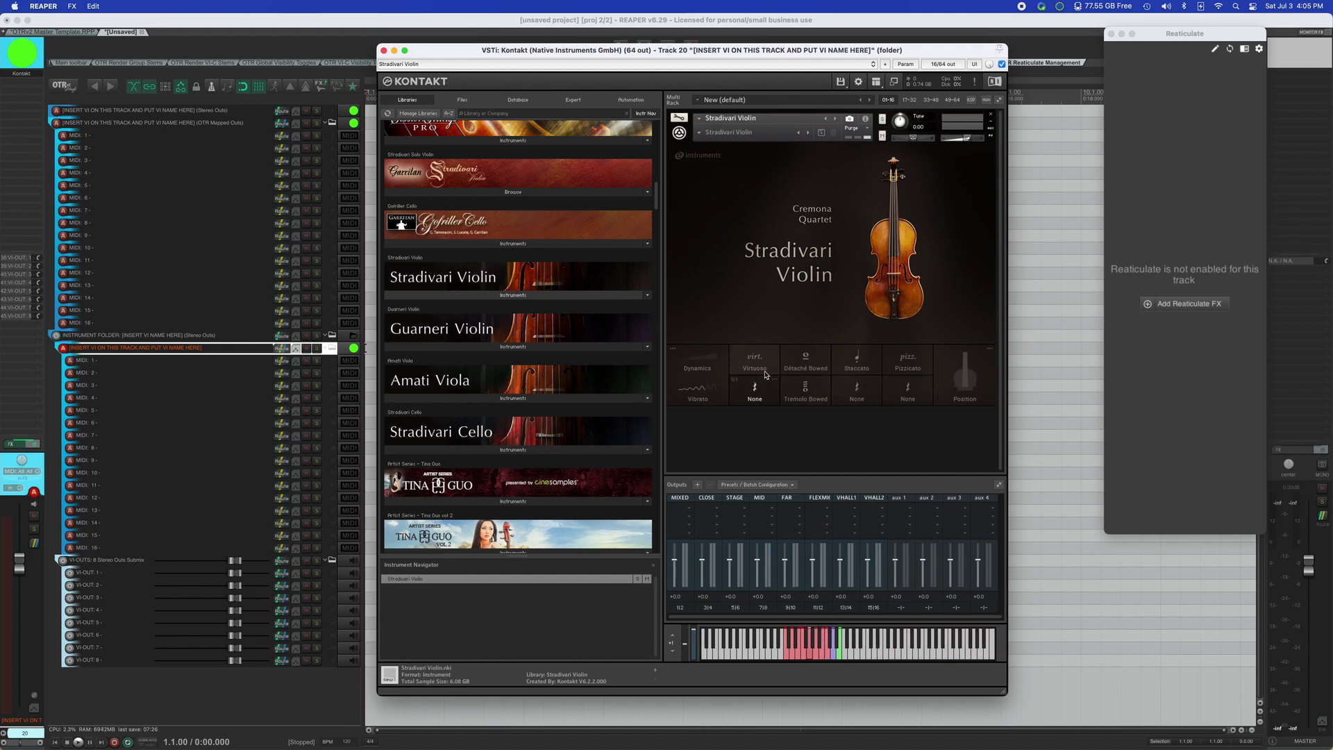
pyautogui.click(755, 359)
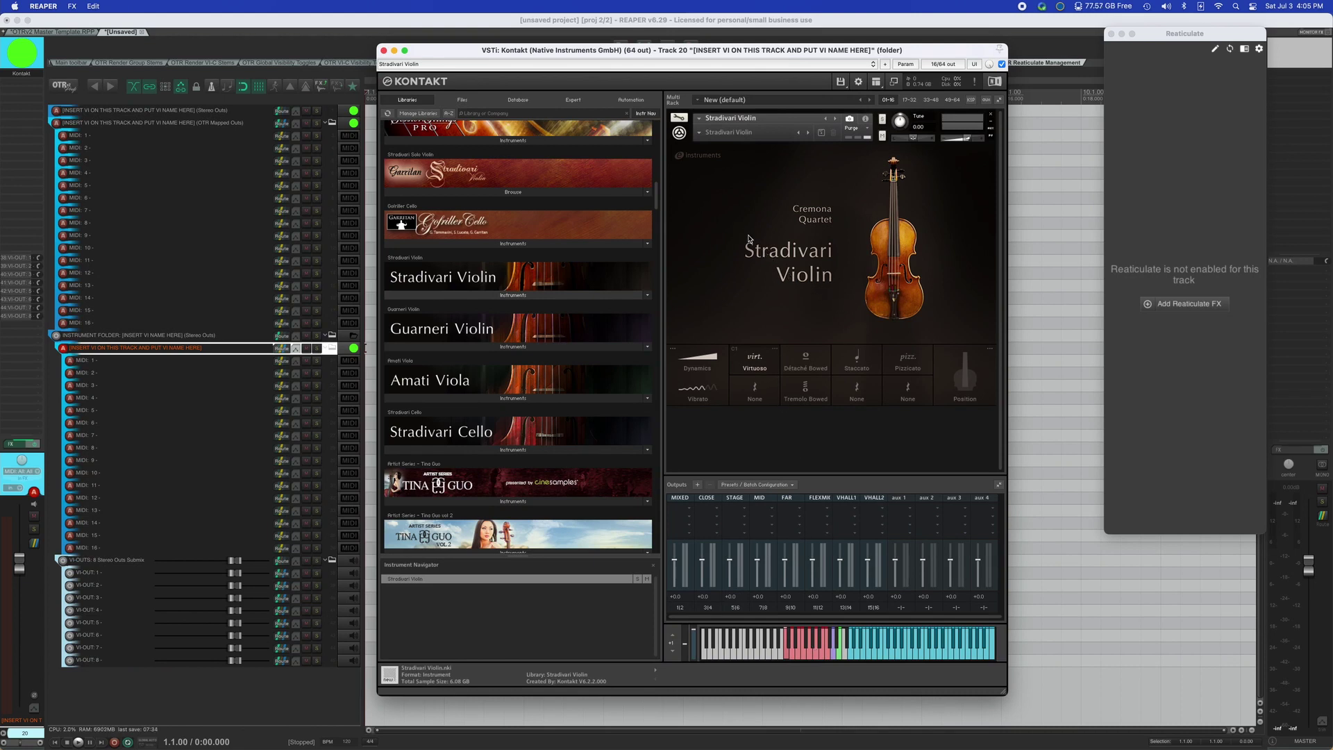
pyautogui.click(384, 51)
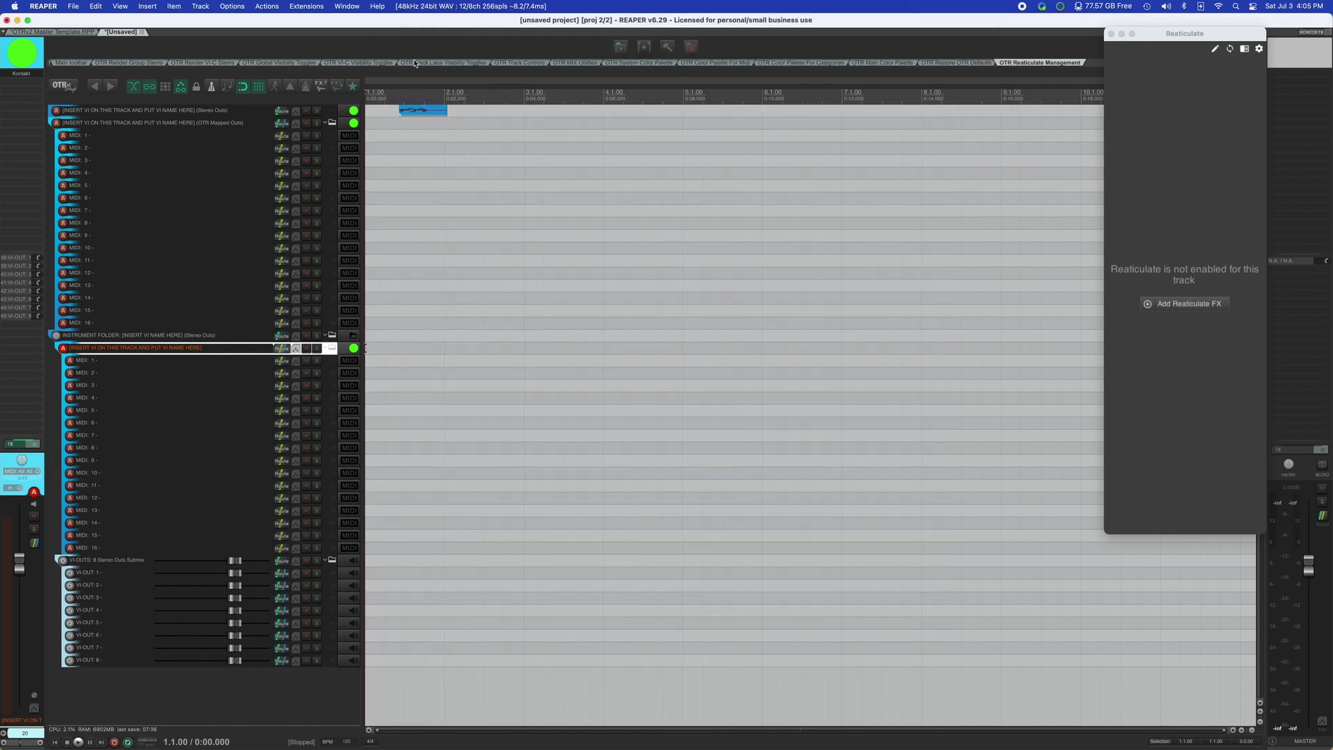
# Switch to the OTRv2 Master Template project and select the HZS - 60 Cellos track to show its Reaticulate articulations.
pyautogui.click(1123, 167)
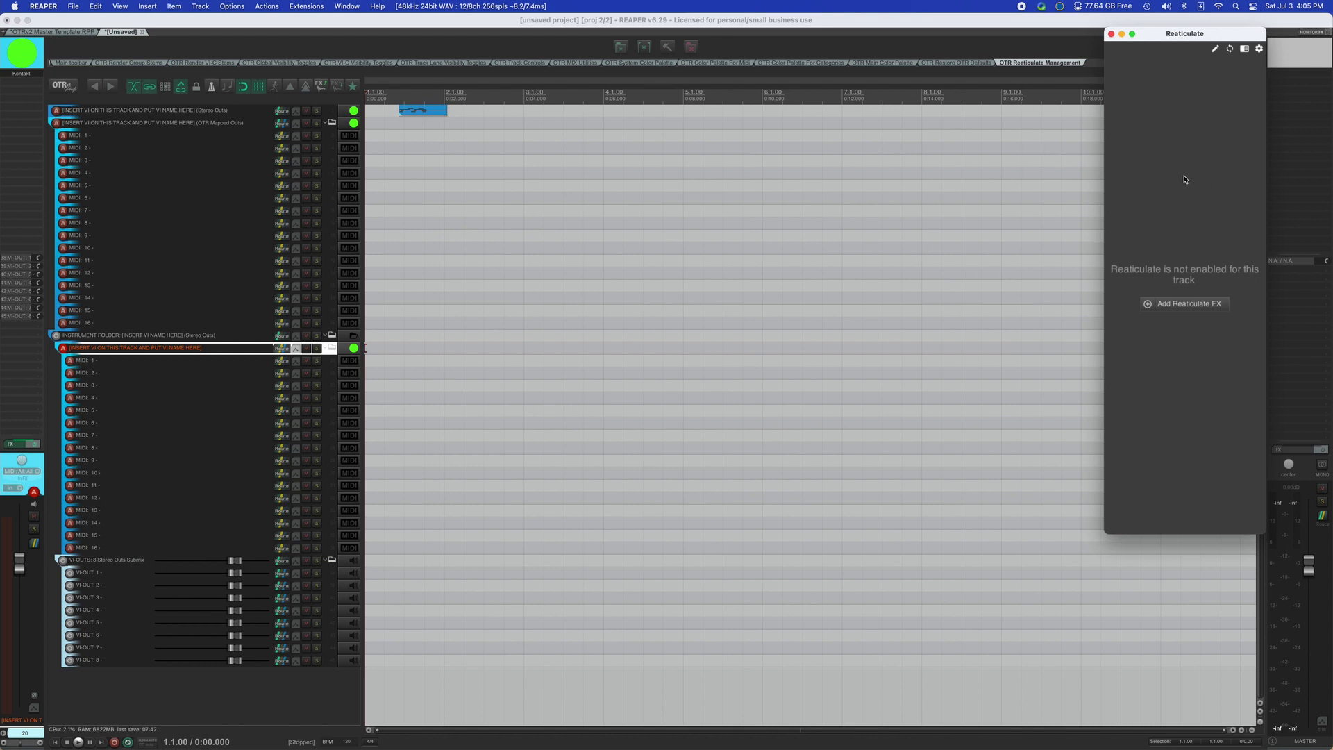
pyautogui.click(71, 33)
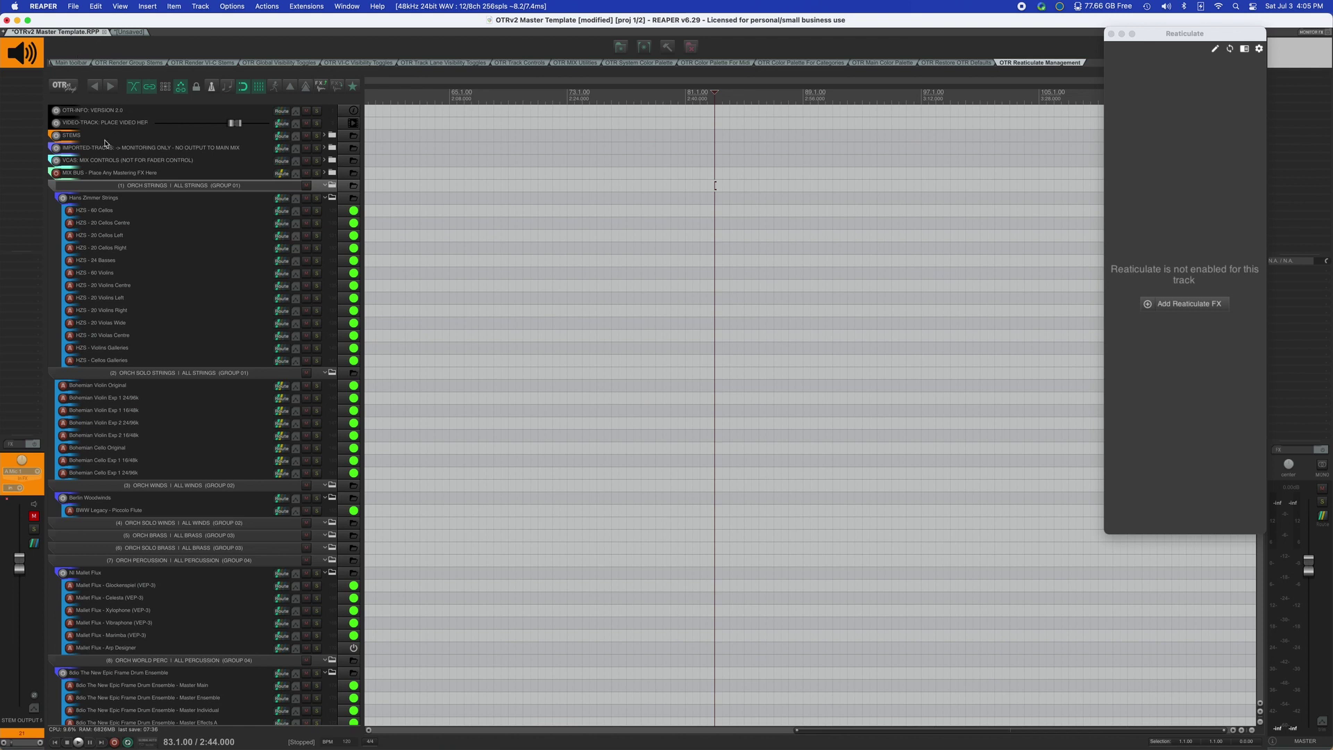
pyautogui.scroll(-2, 152, 236)
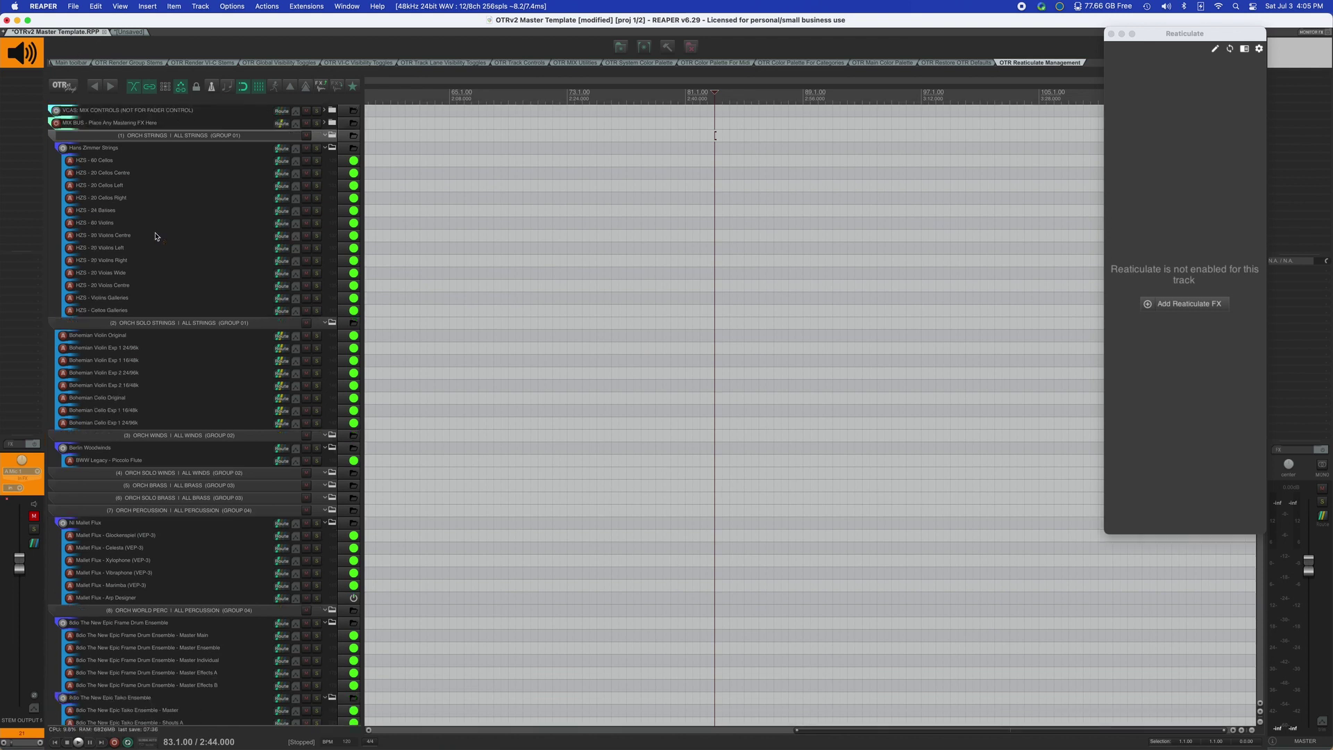
pyautogui.click(138, 161)
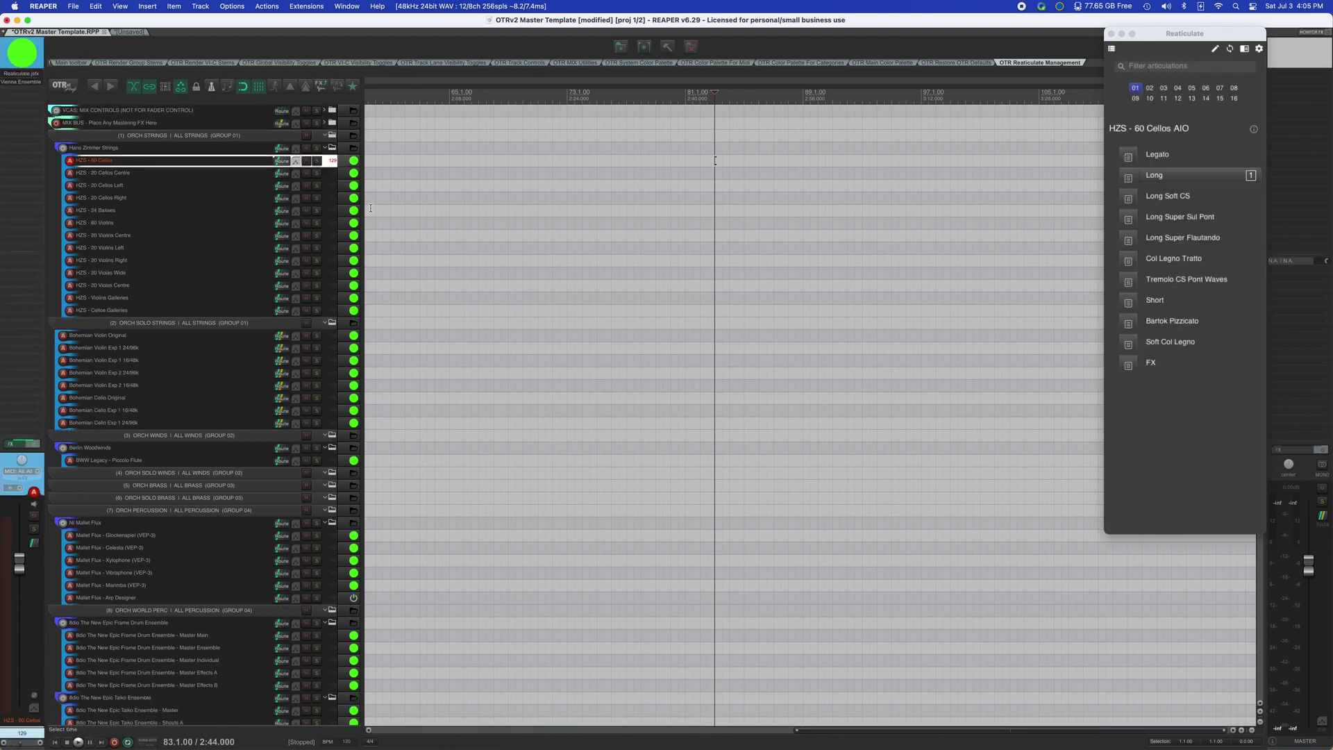
# Try out the Legato, Long and Long Soft CS articulations of the 60 Cellos patch in Reaticulate.
pyautogui.click(1150, 195)
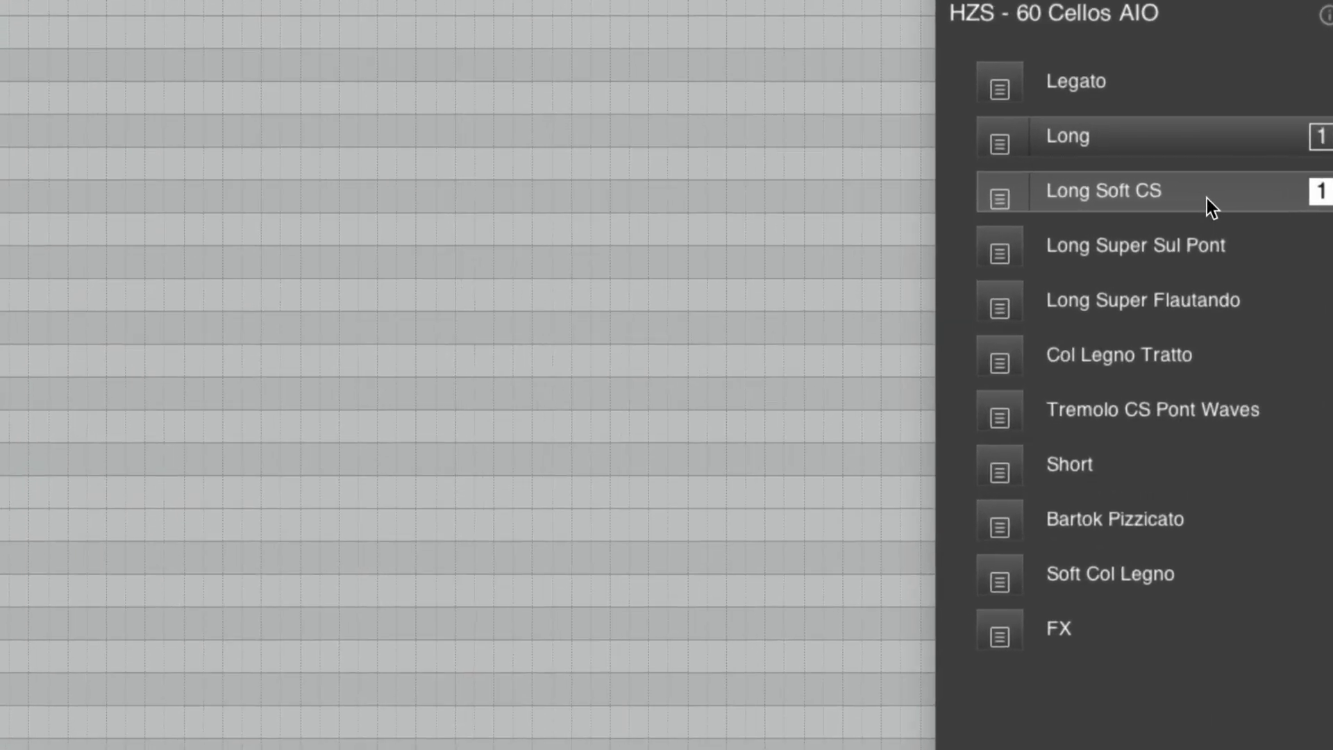
pyautogui.click(1192, 169)
pyautogui.click(1104, 66)
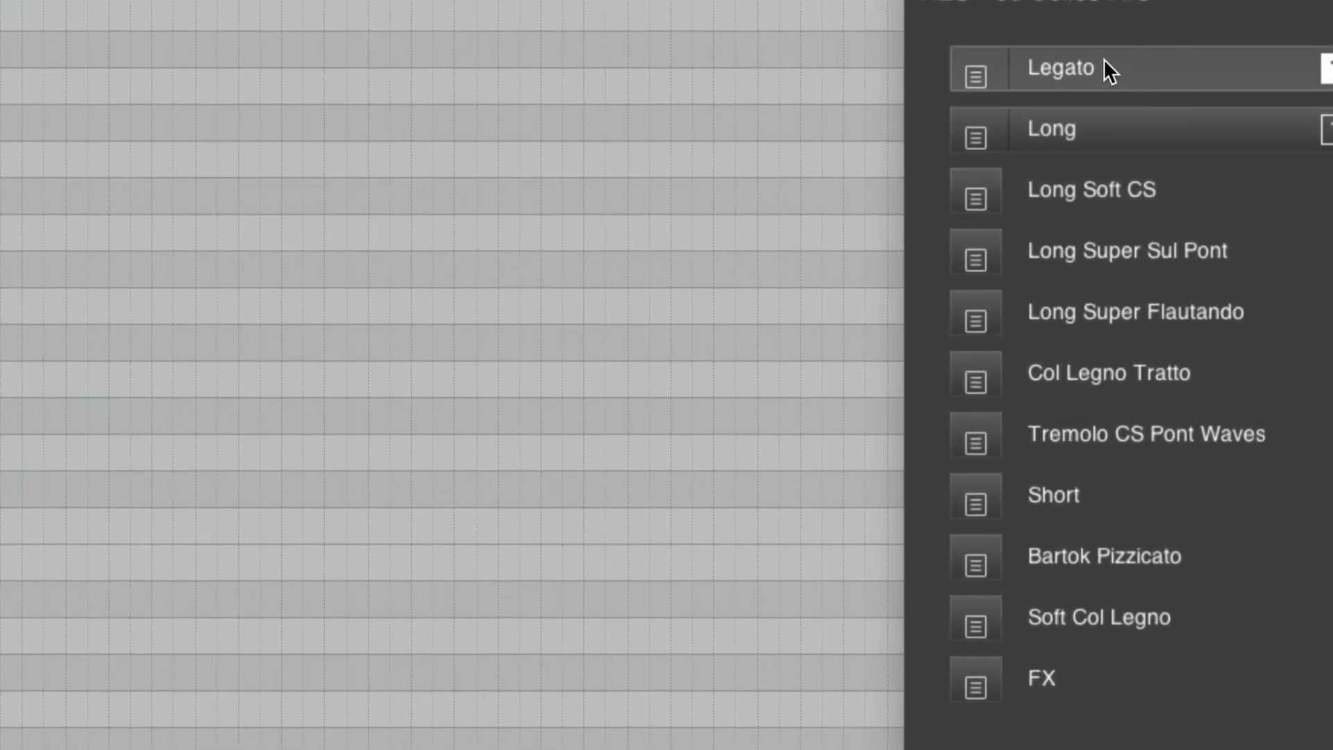
pyautogui.click(1104, 125)
pyautogui.click(1135, 201)
pyautogui.click(1183, 265)
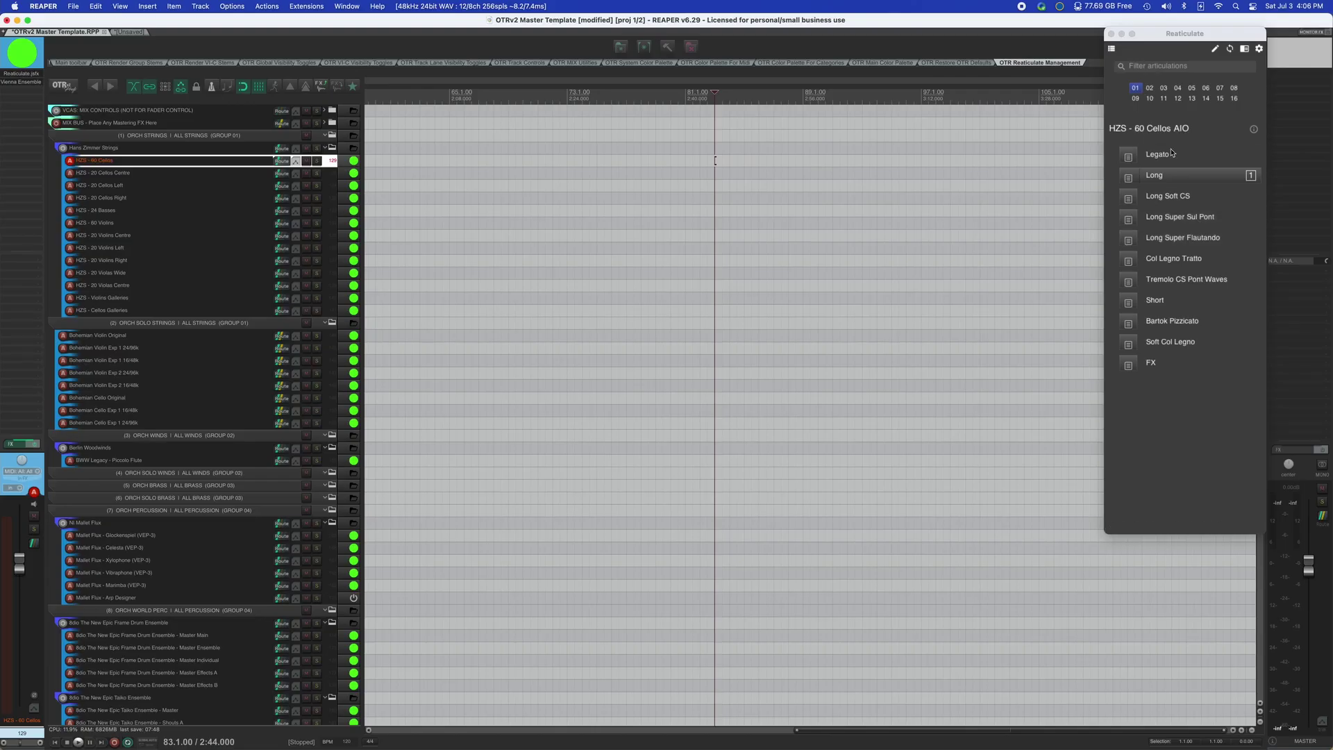
pyautogui.click(1024, 114)
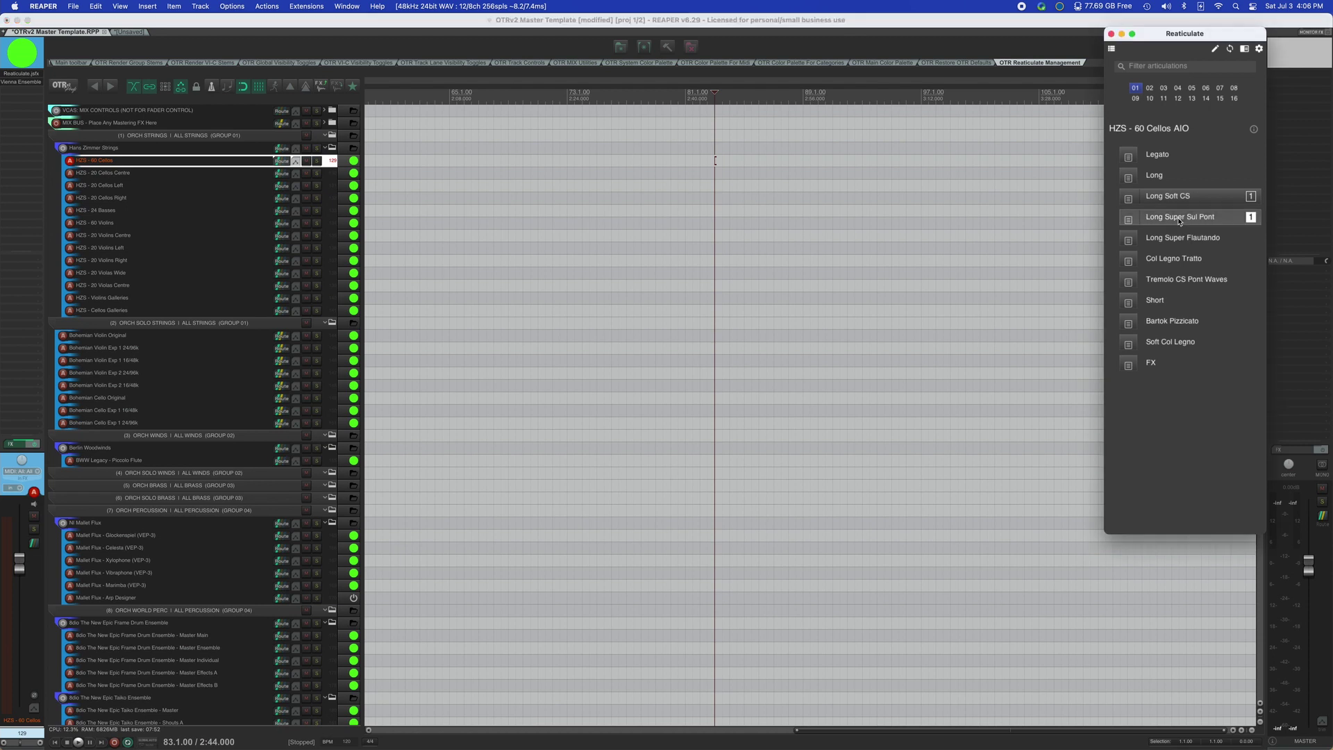
# Switch the 60 Cellos through Long Super Flautando, Tremolo CS Pont Waves, Short and Bartok Pizzicato.
pyautogui.click(1190, 242)
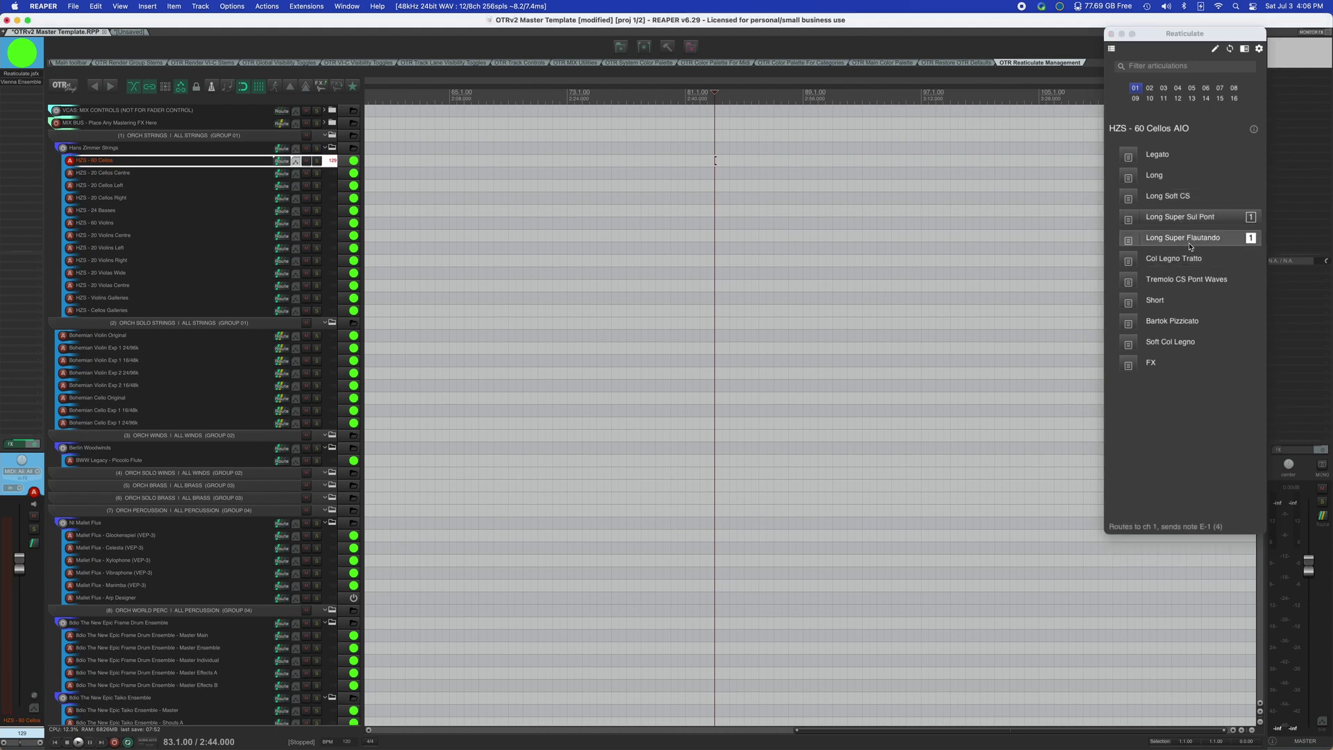
pyautogui.click(1192, 282)
pyautogui.click(1192, 303)
pyautogui.click(1188, 321)
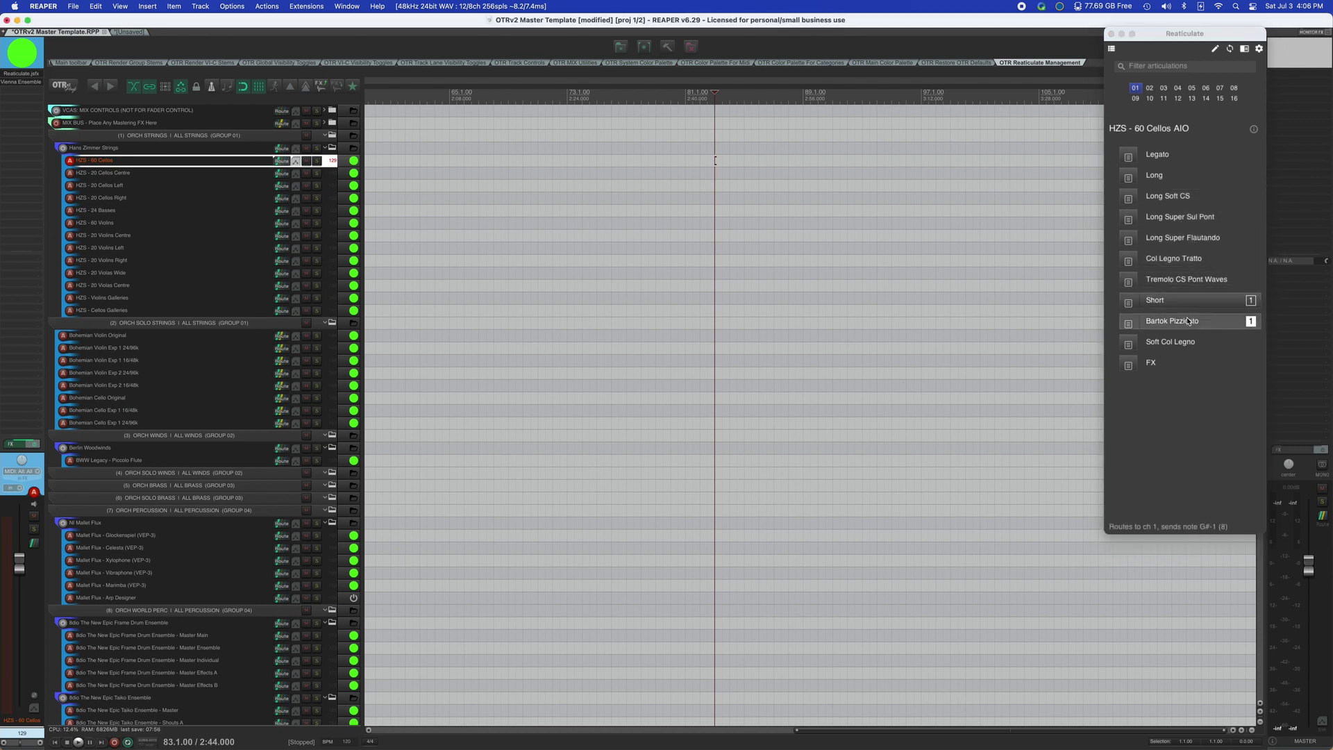
# Switch the 60 Cellos back through Short, Tremolo CS Pont Waves and Long Soft CS, and alternate between Long and Legato.
pyautogui.click(1191, 300)
pyautogui.click(1187, 279)
pyautogui.click(1180, 196)
pyautogui.click(1175, 175)
pyautogui.click(1172, 154)
pyautogui.click(1172, 176)
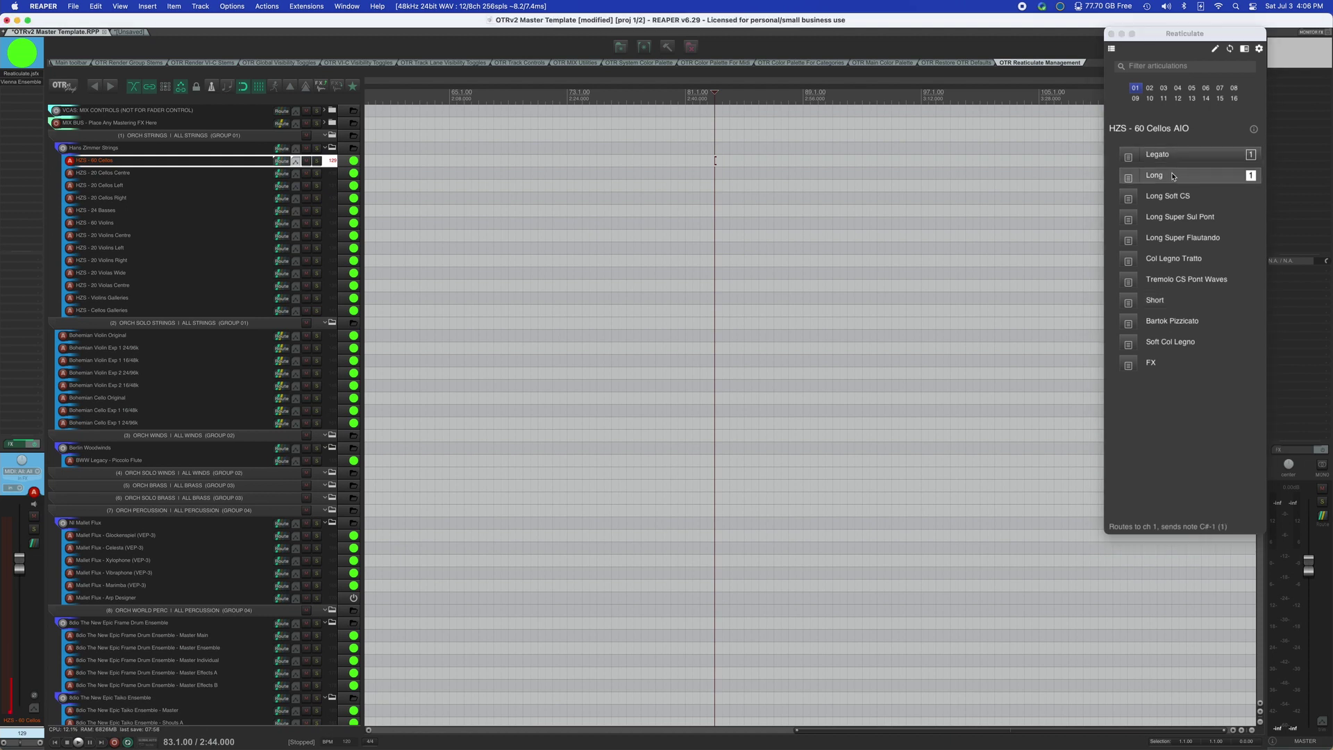
pyautogui.click(1166, 155)
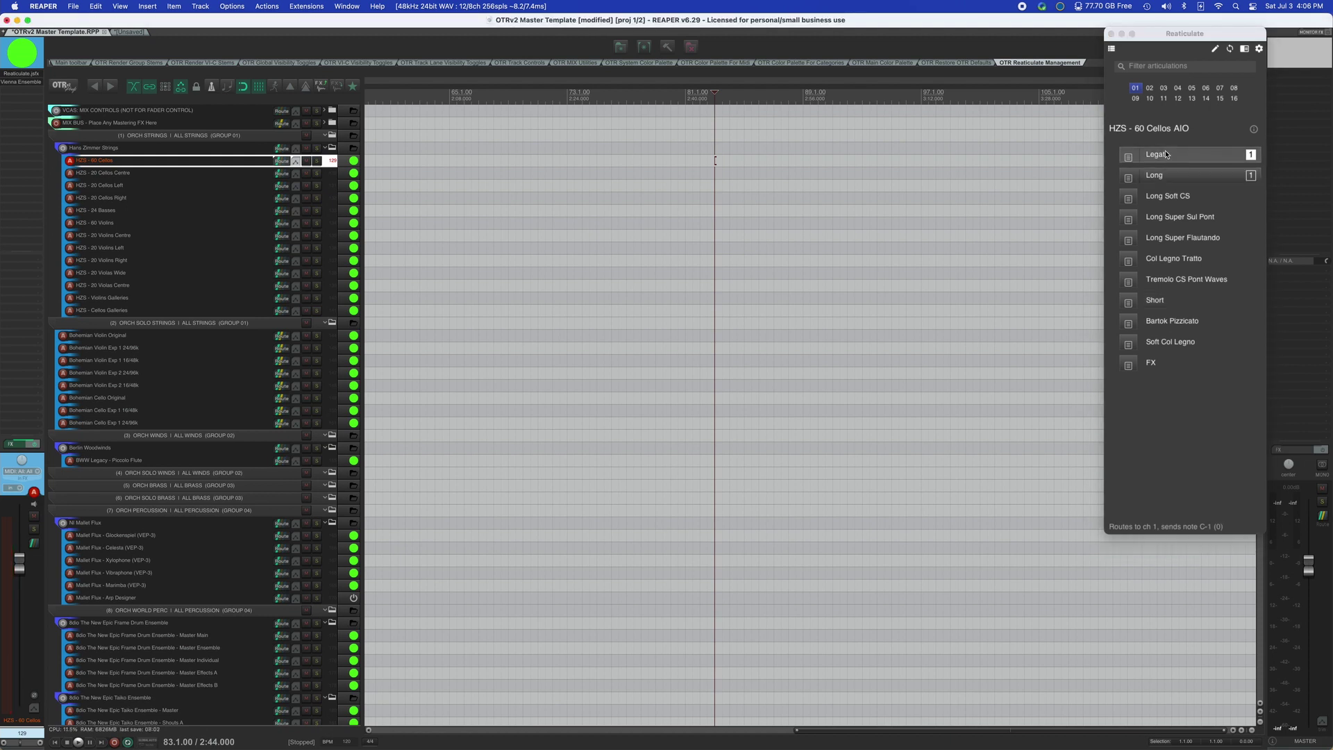
pyautogui.click(1166, 154)
pyautogui.click(1166, 154)
pyautogui.click(1167, 154)
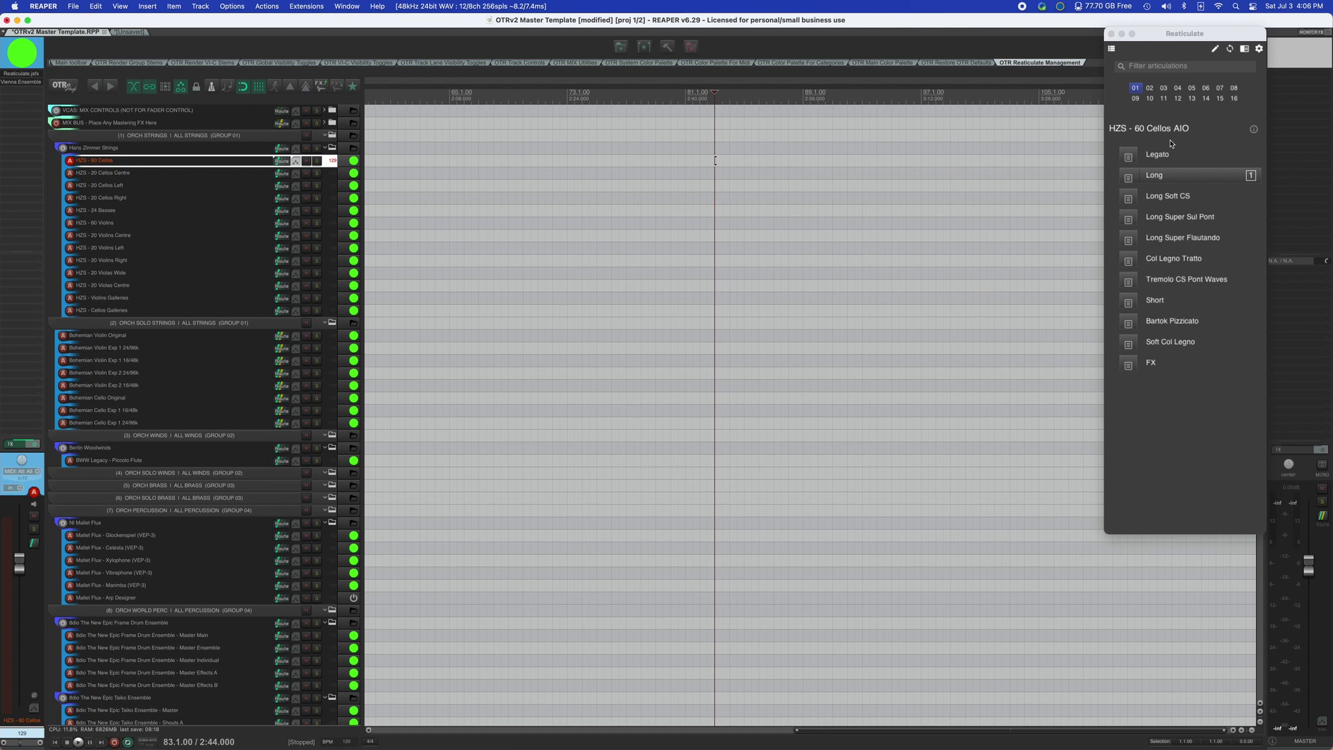
# Open Reaticulate.reabank in the default text editor and place its window over the empty arrange area.
pyautogui.click(1215, 48)
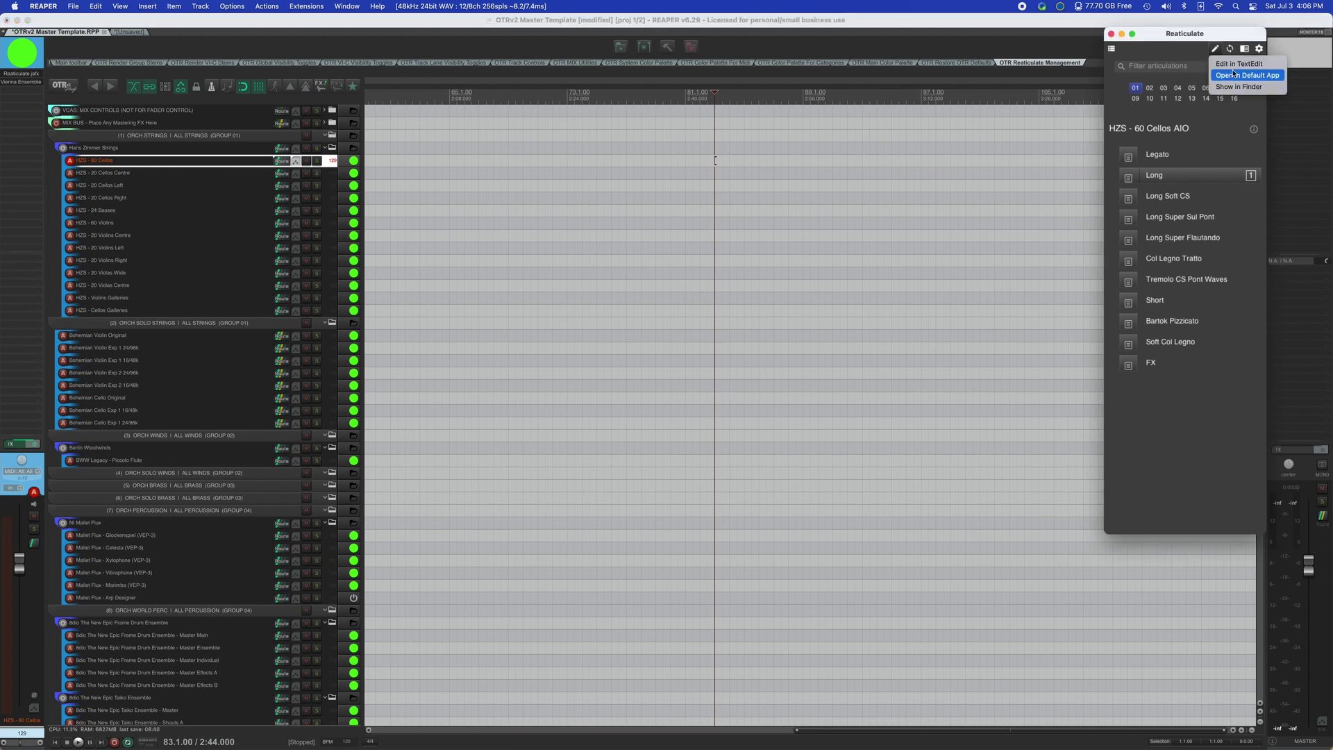
pyautogui.click(1234, 74)
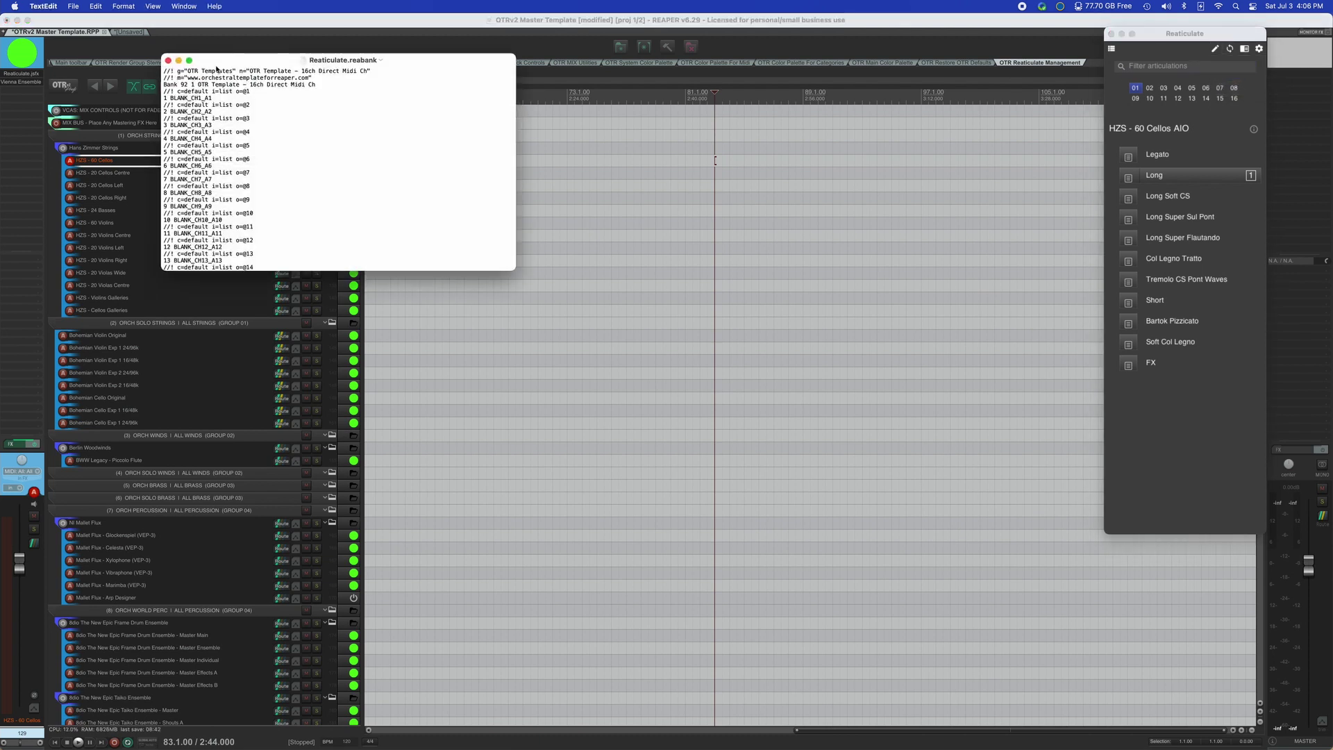
pyautogui.moveTo(217, 66); pyautogui.dragTo(592, 146)
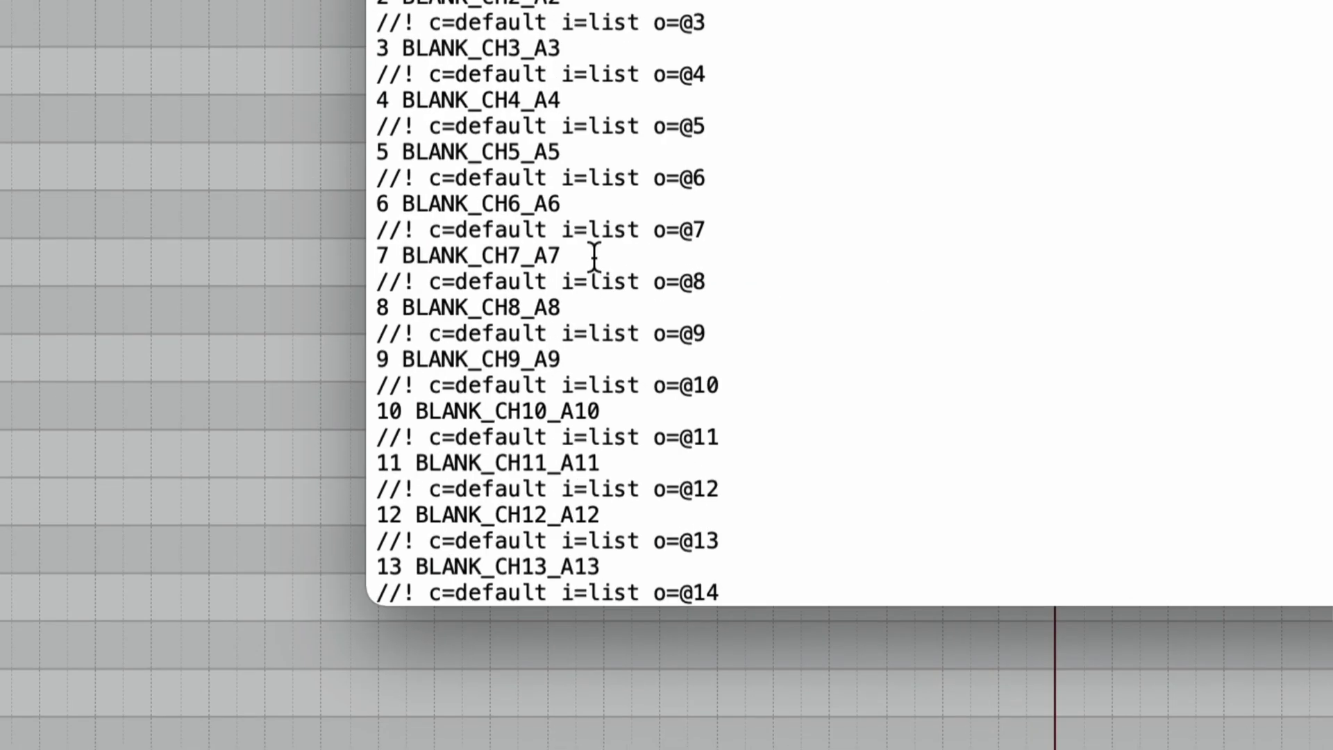
# Examine the OTR Template banks and their articulation entries through to the end of the reabank file, and close it.
pyautogui.scroll(-5, 595, 260)
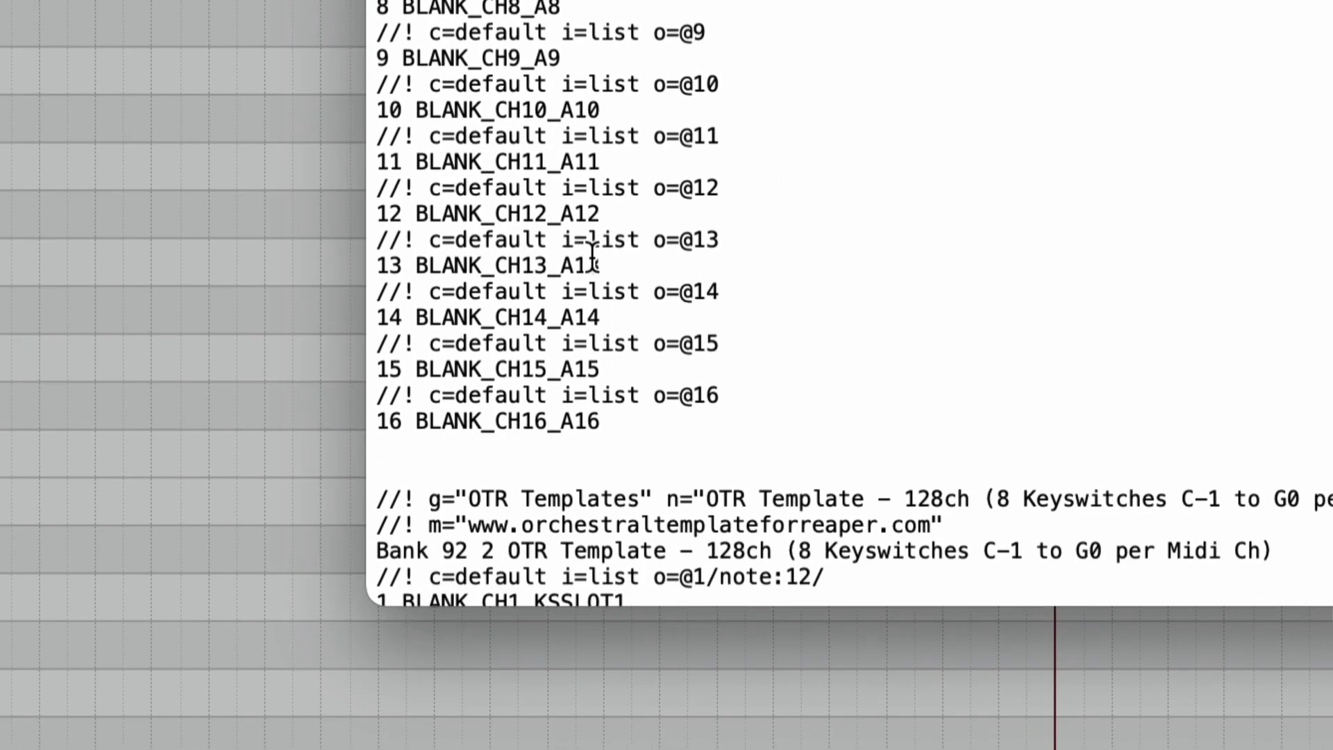
pyautogui.scroll(-8, 591, 258)
pyautogui.scroll(-20, 592, 257)
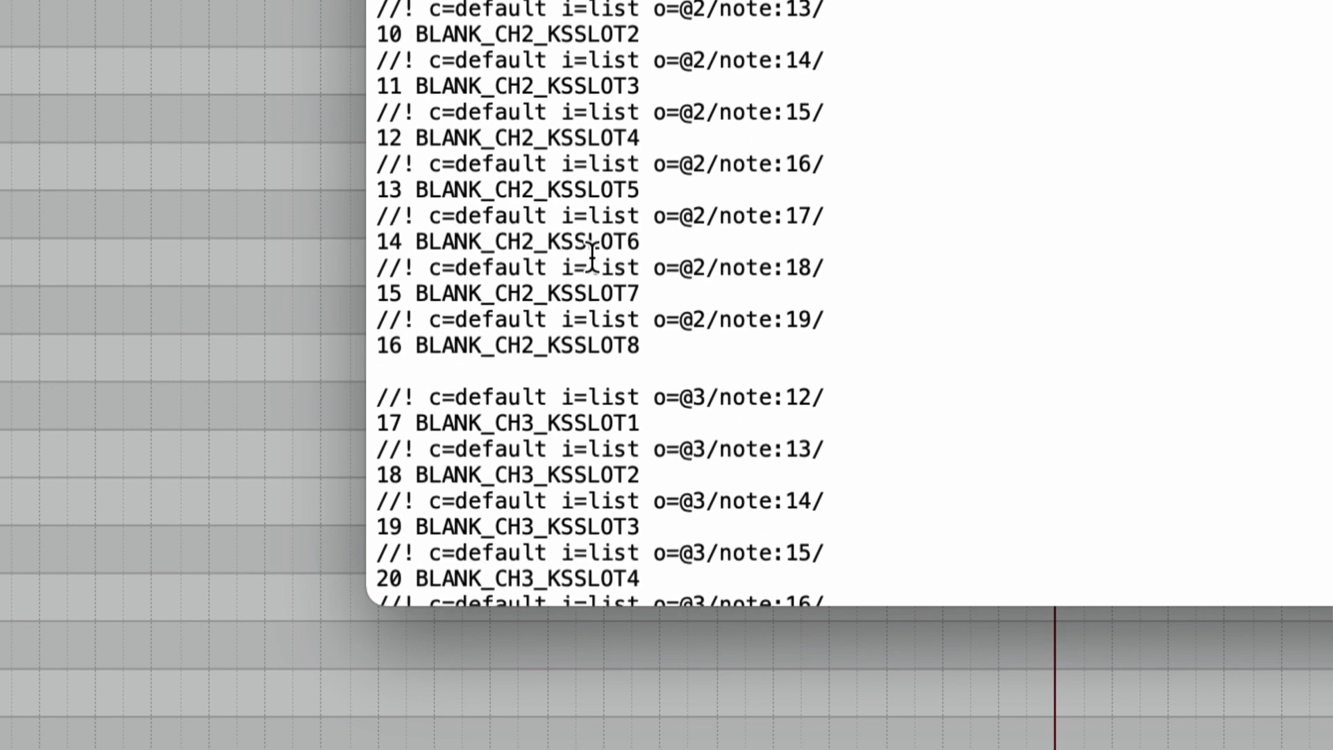
pyautogui.scroll(-20, 591, 257)
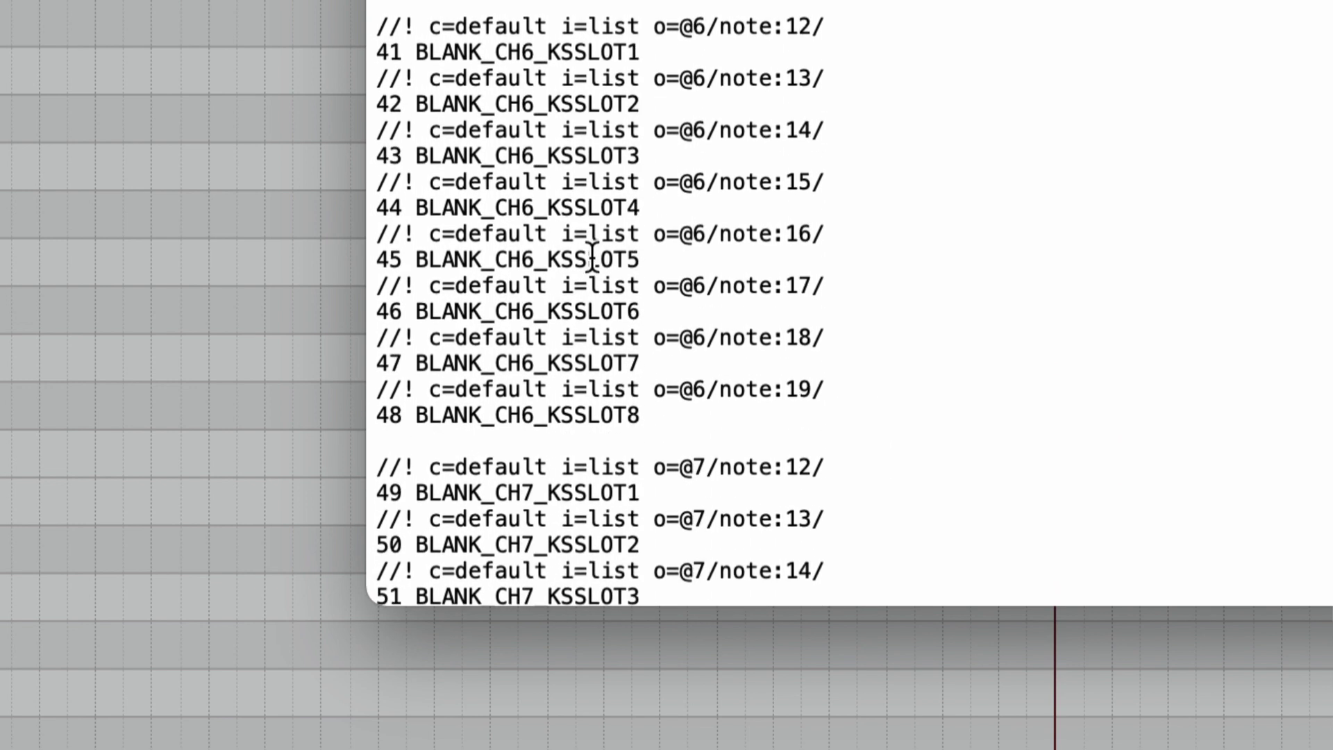
pyautogui.scroll(-5, 591, 255)
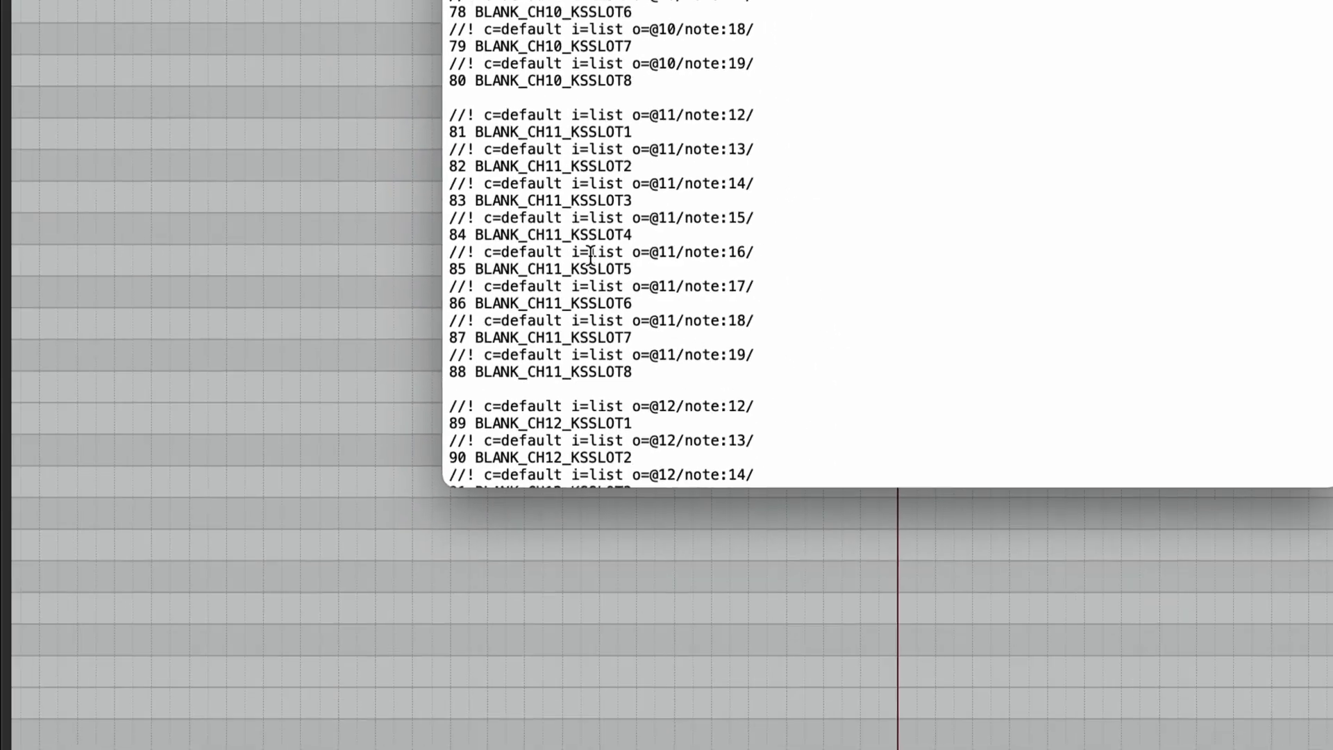
pyautogui.scroll(-1, 592, 255)
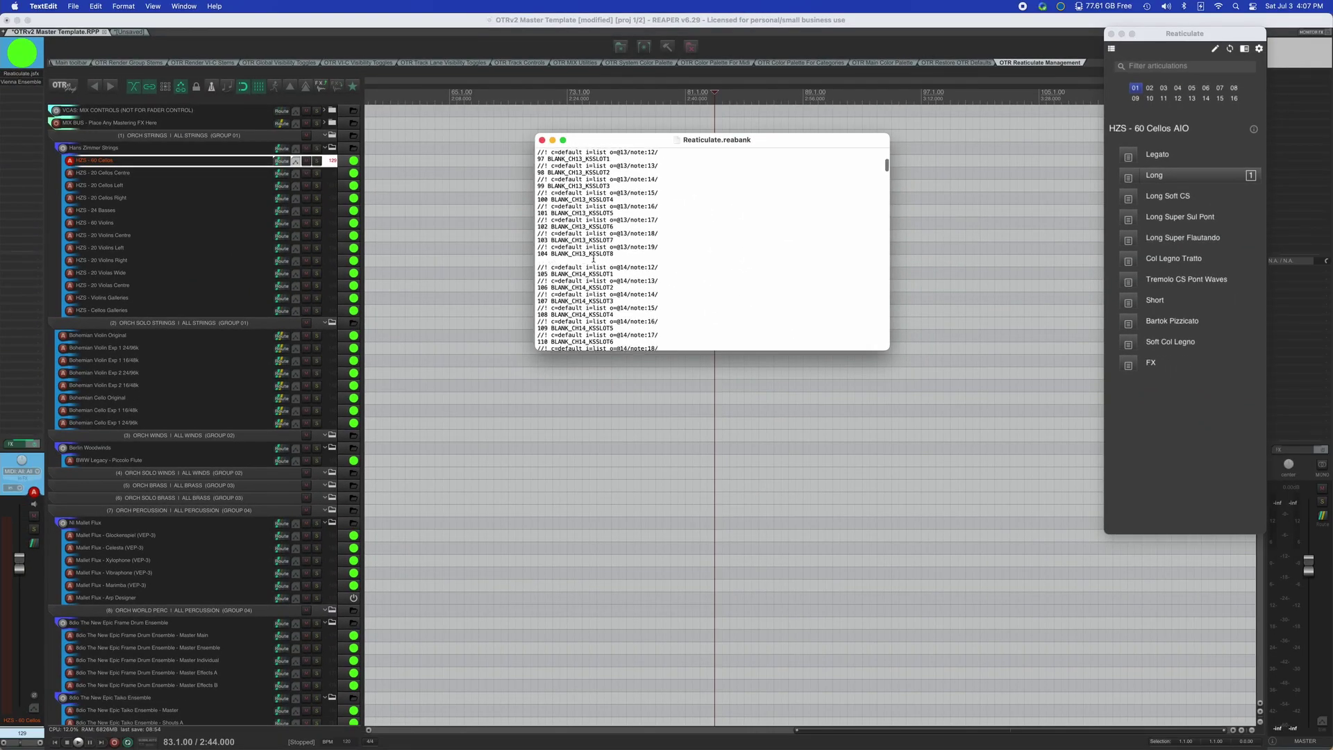
pyautogui.scroll(-20, 593, 258)
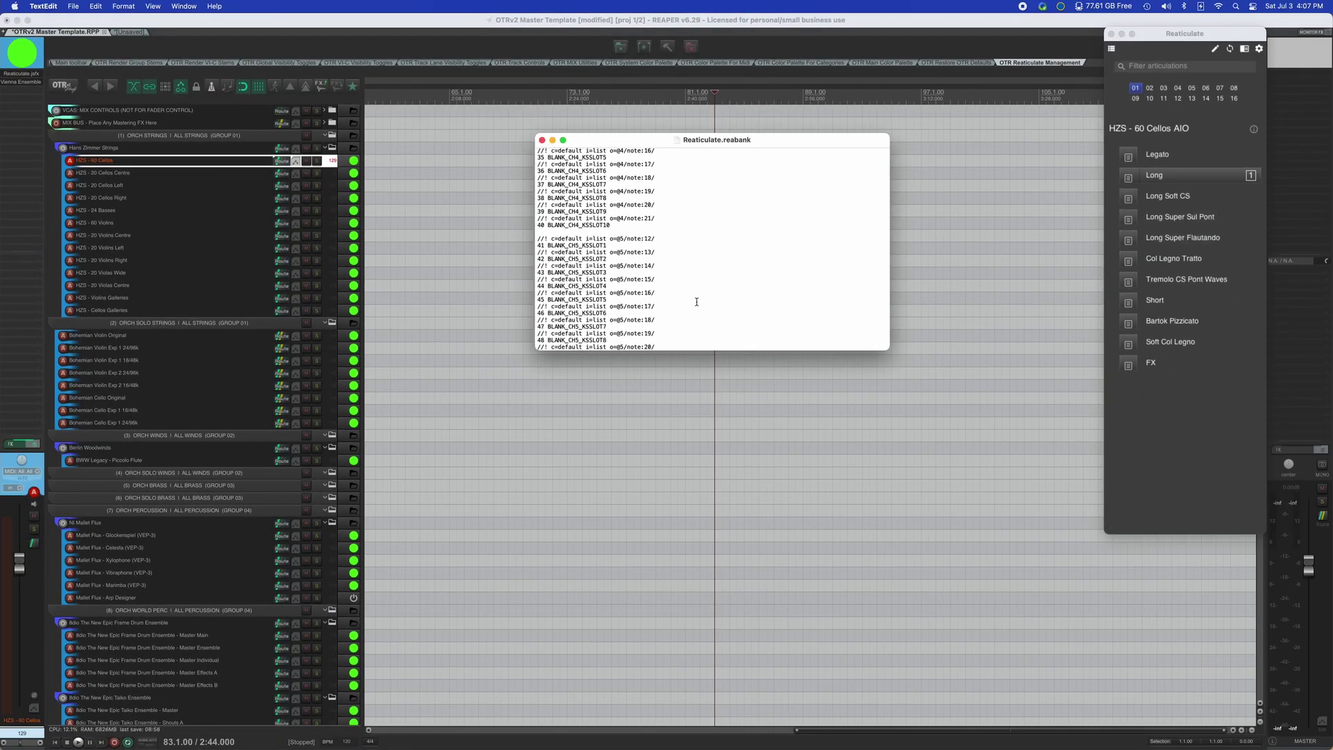
pyautogui.scroll(-20, 696, 301)
pyautogui.scroll(-6, 696, 302)
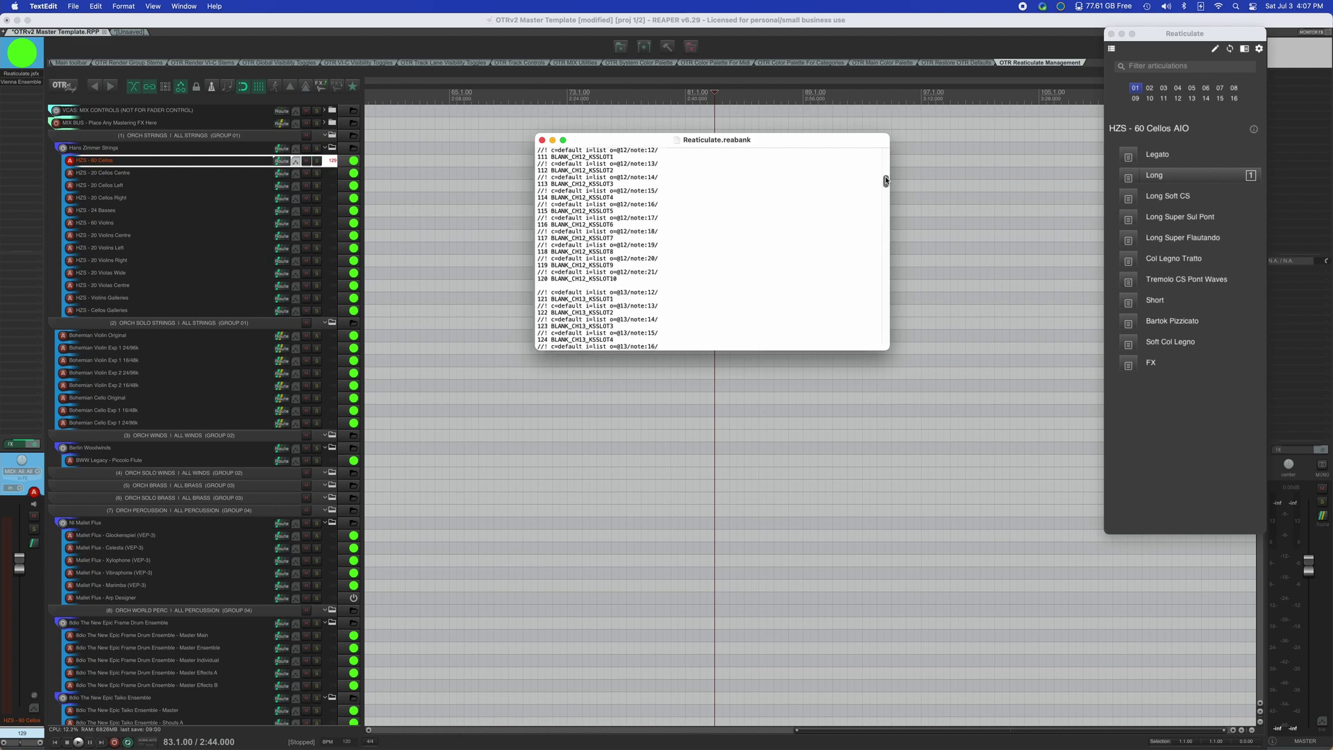
pyautogui.moveTo(886, 180); pyautogui.dragTo(900, 345)
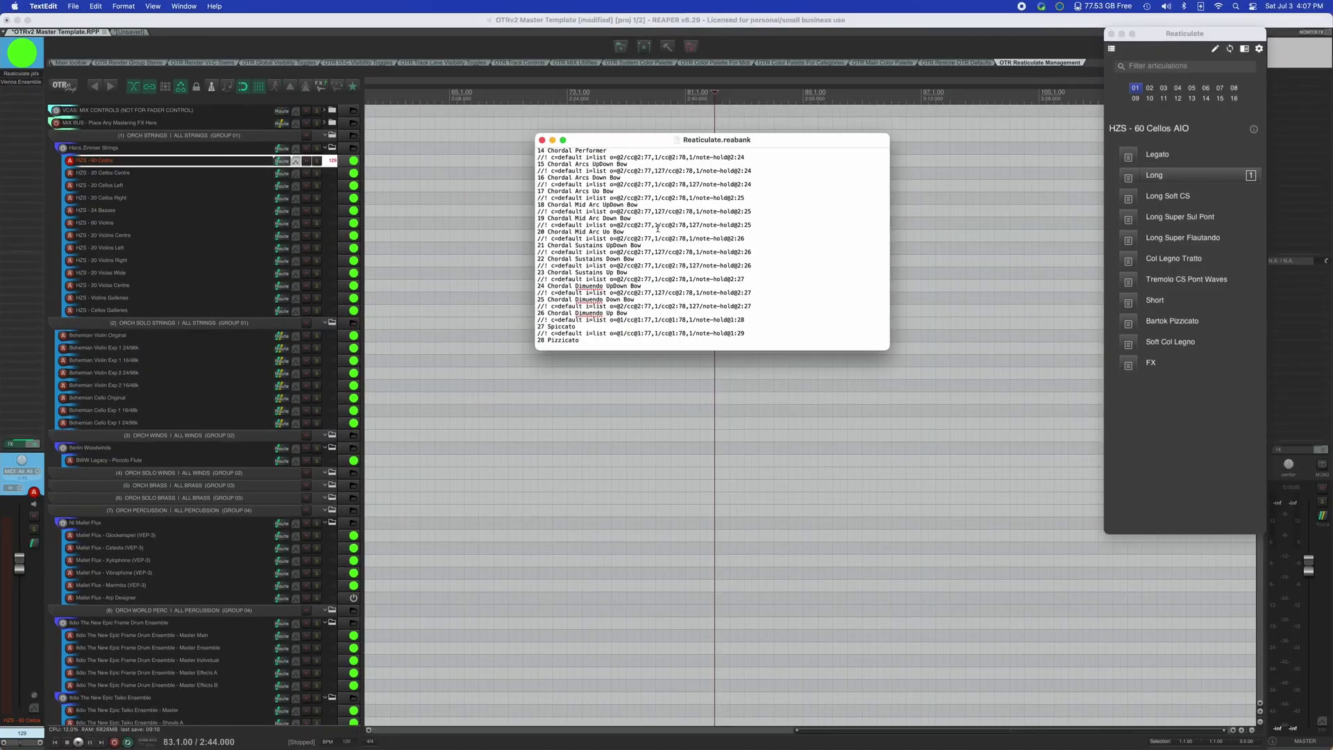
pyautogui.click(543, 140)
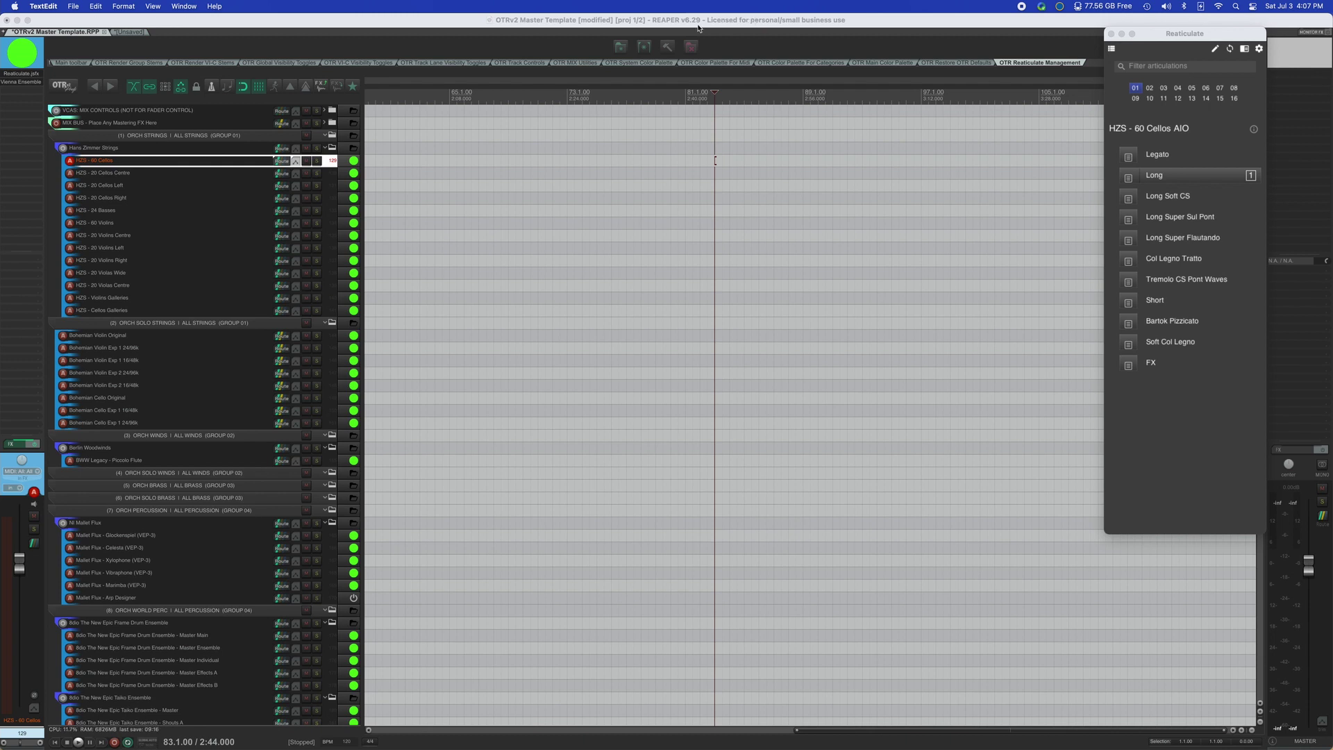
# Open the Reaticulate Bank Designer for a new bank and view the MIDI channel choices for Art. 01.
pyautogui.click(622, 48)
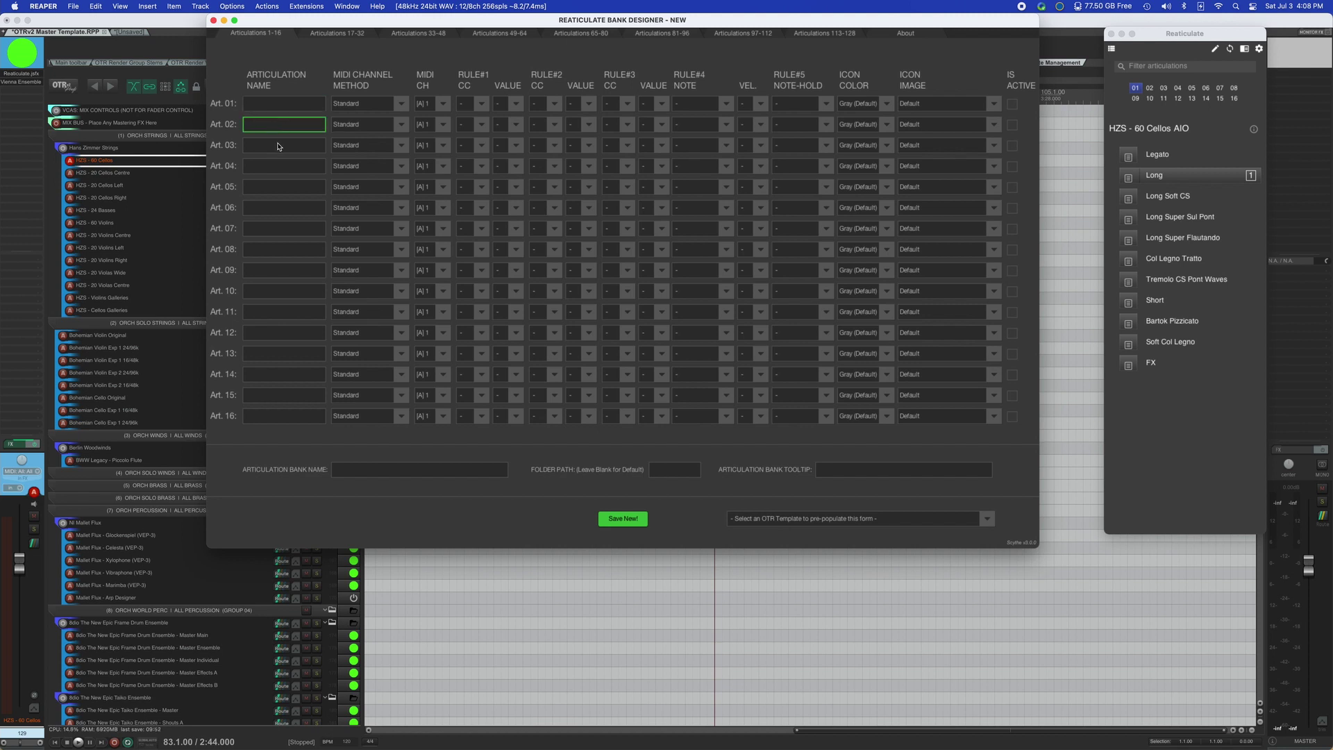
pyautogui.click(282, 107)
pyautogui.click(444, 106)
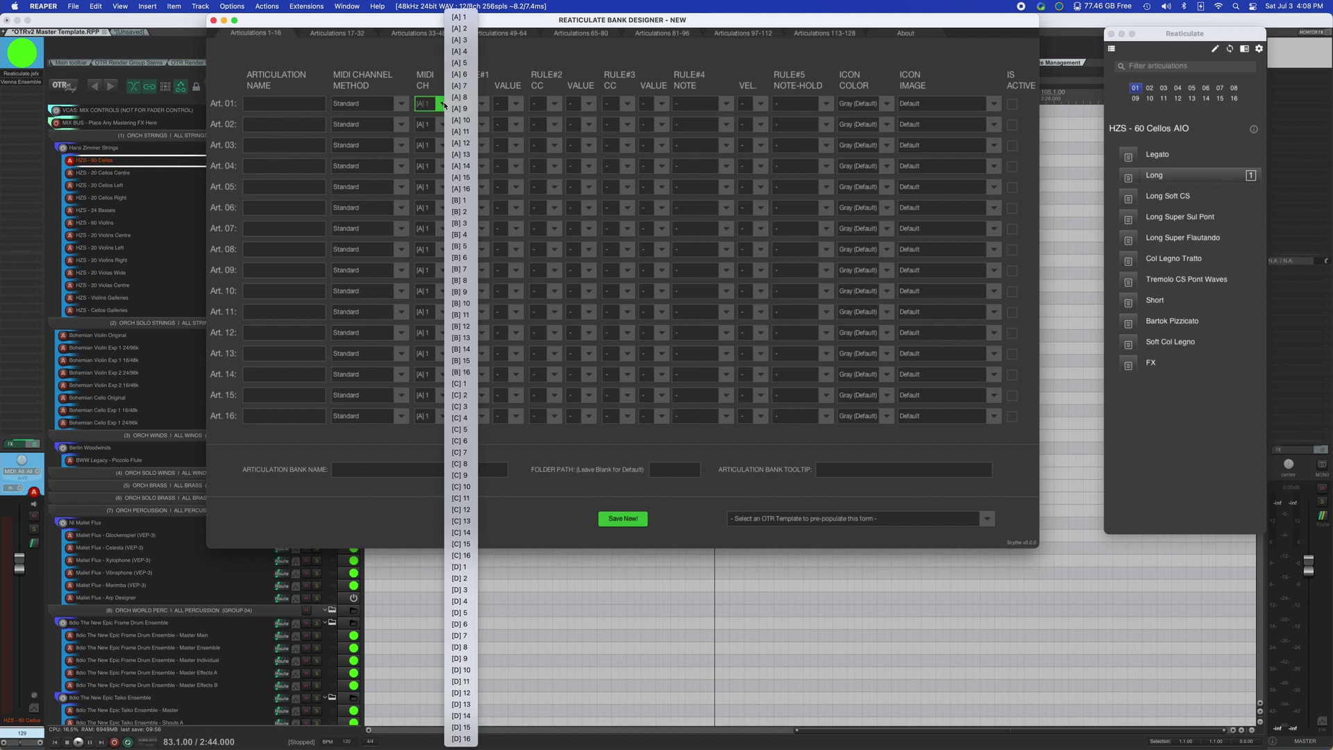
pyautogui.click(479, 101)
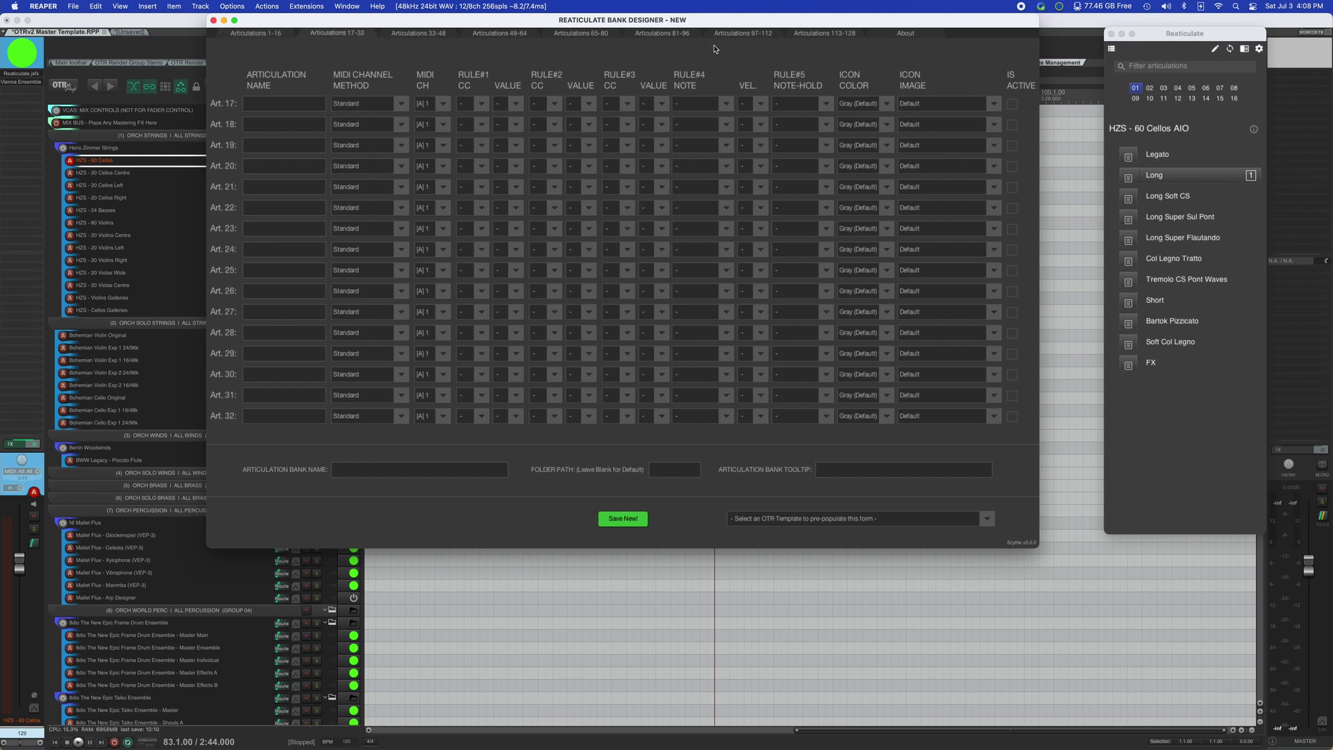
# View the designer's articulation pages up to 113-128, return to 1-16, and close the designer.
pyautogui.click(753, 35)
pyautogui.click(835, 36)
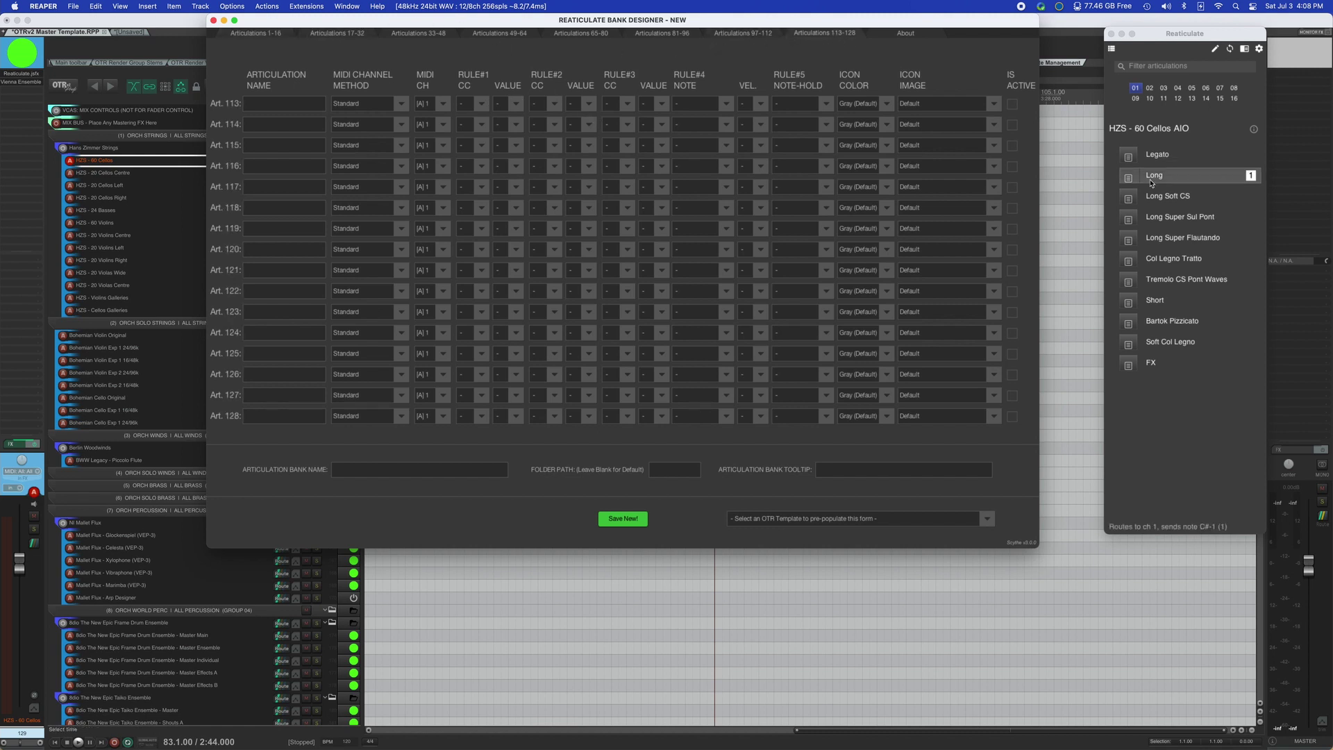
pyautogui.click(284, 38)
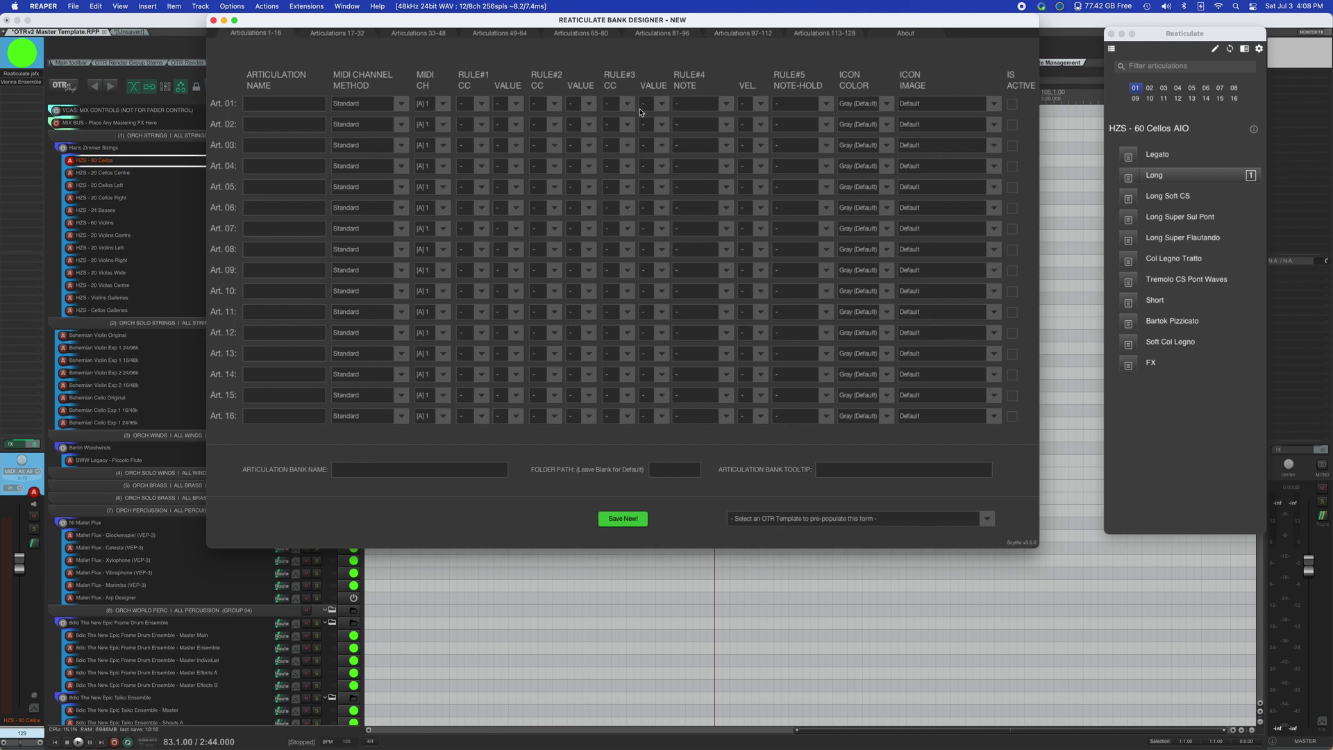
pyautogui.click(214, 21)
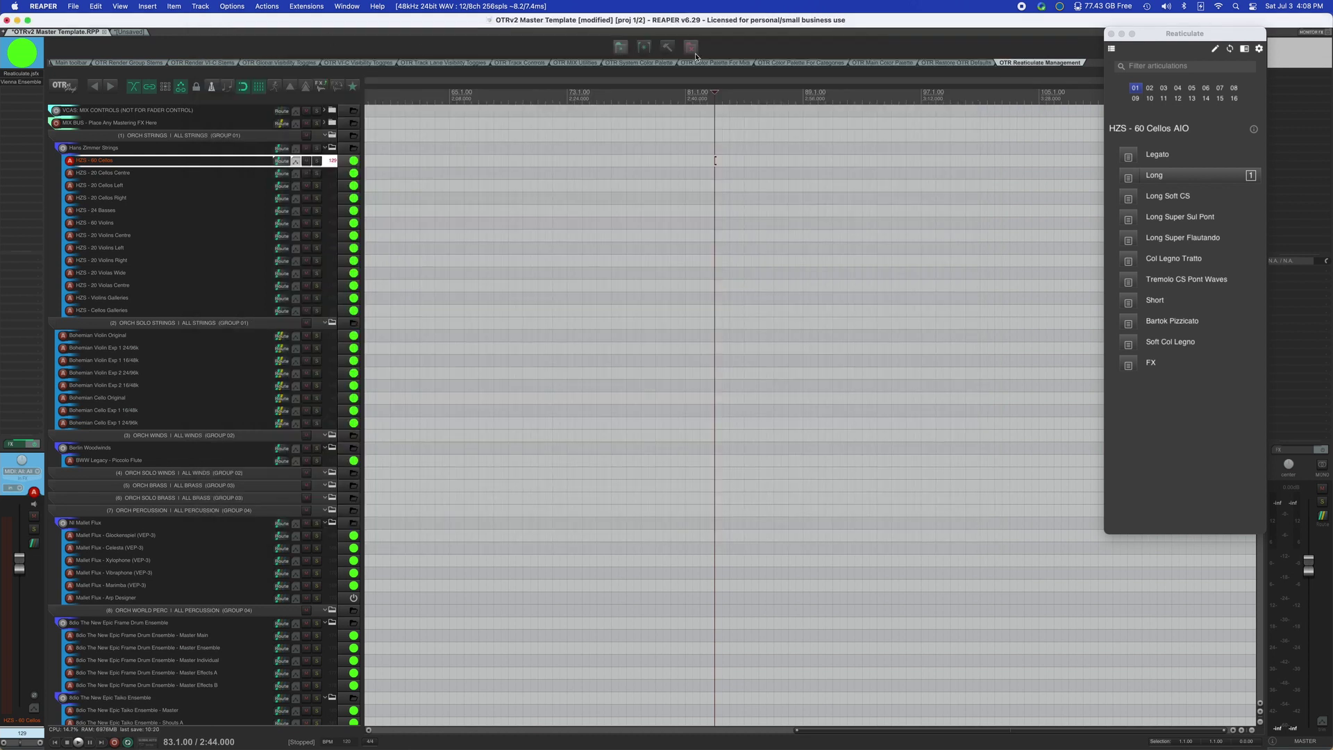
# Open the designer for a new bank from an existing one, pre-populate it with HZS - Cellos Galleries AIO, and close it unsaved.
pyautogui.click(645, 47)
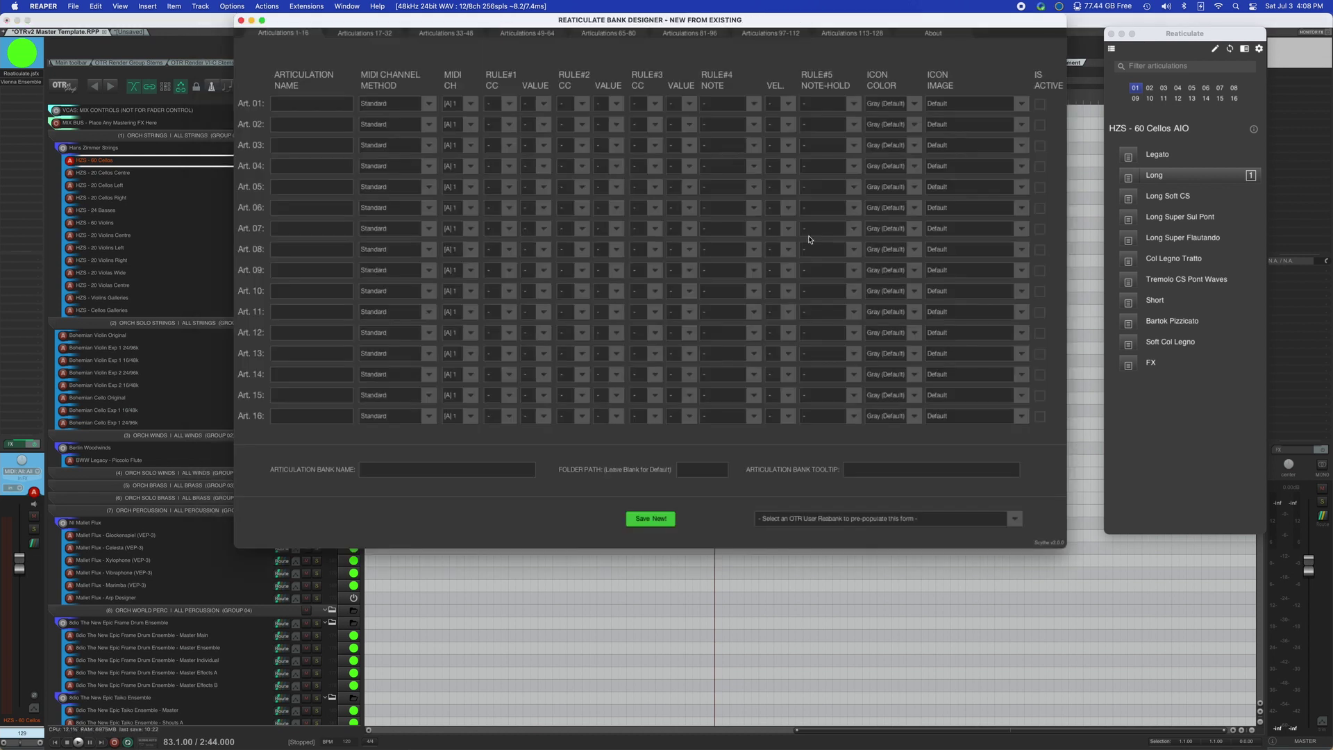
pyautogui.click(987, 517)
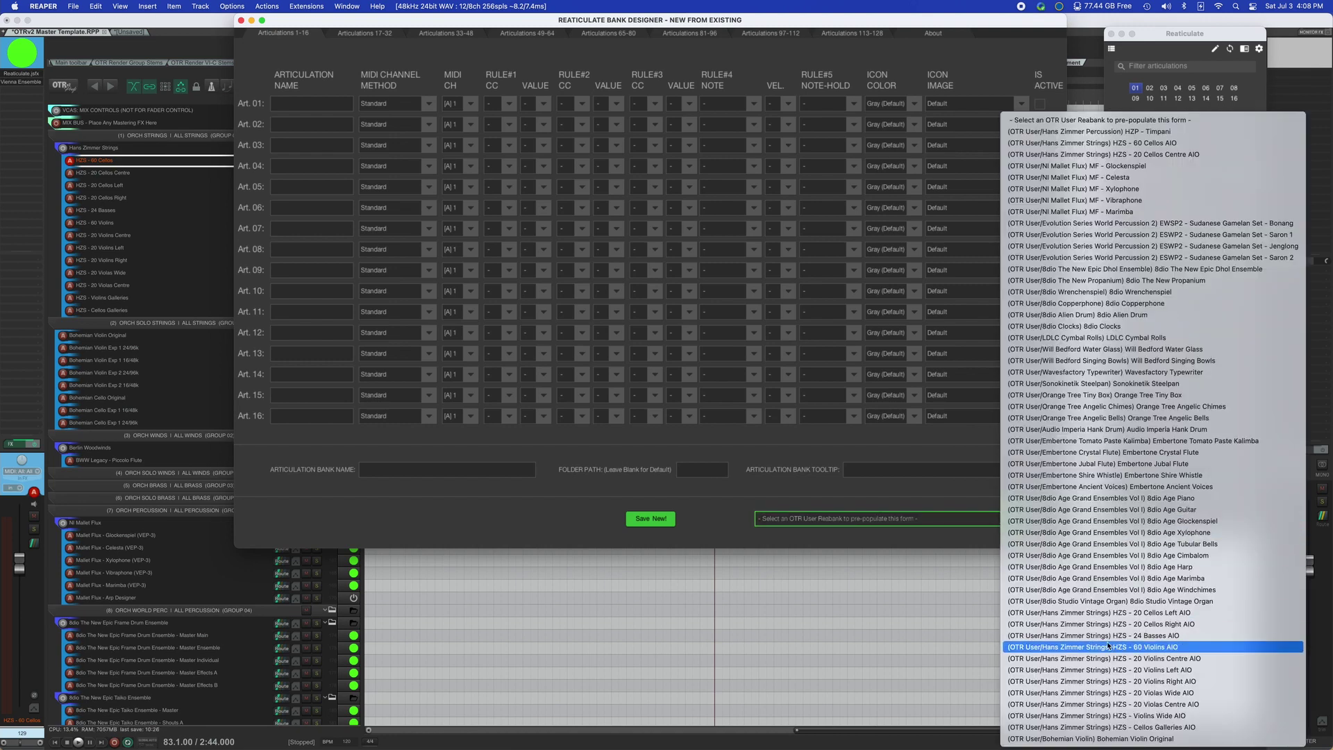
pyautogui.click(1170, 726)
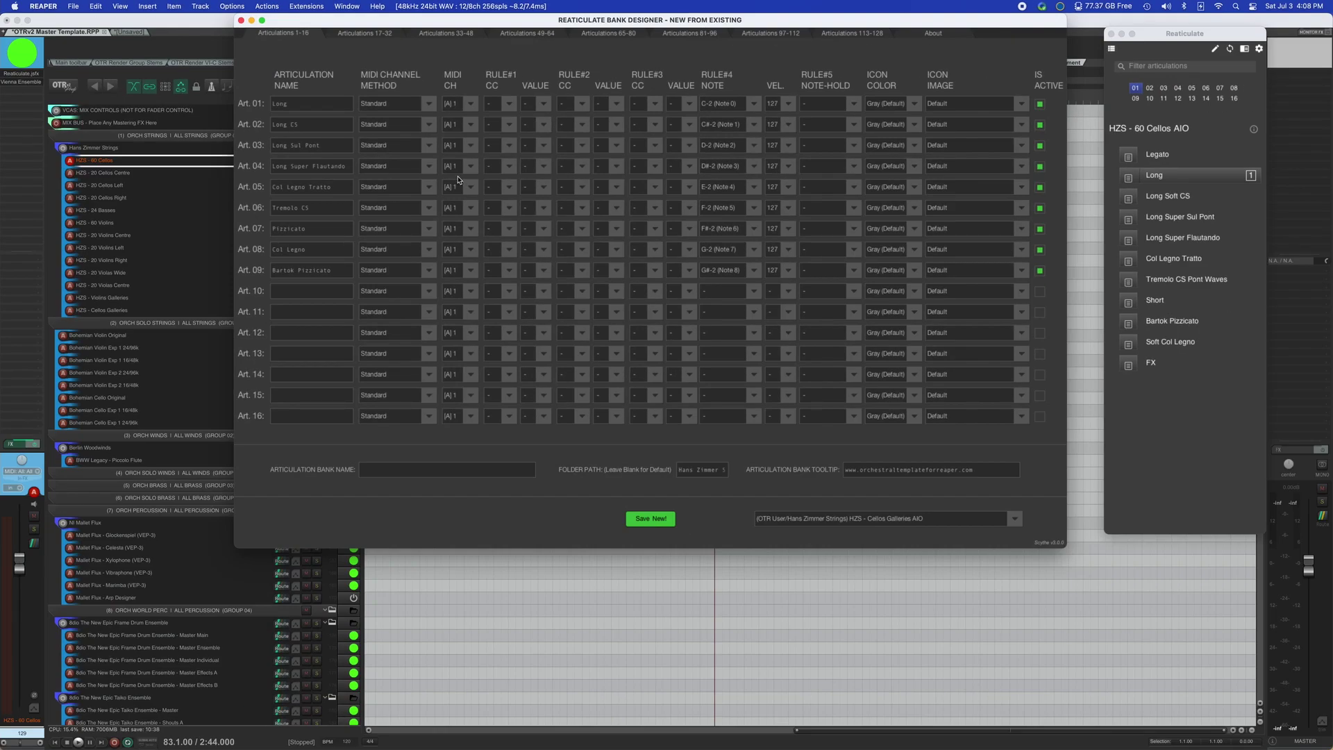
pyautogui.moveTo(596, 21); pyautogui.dragTo(605, 210)
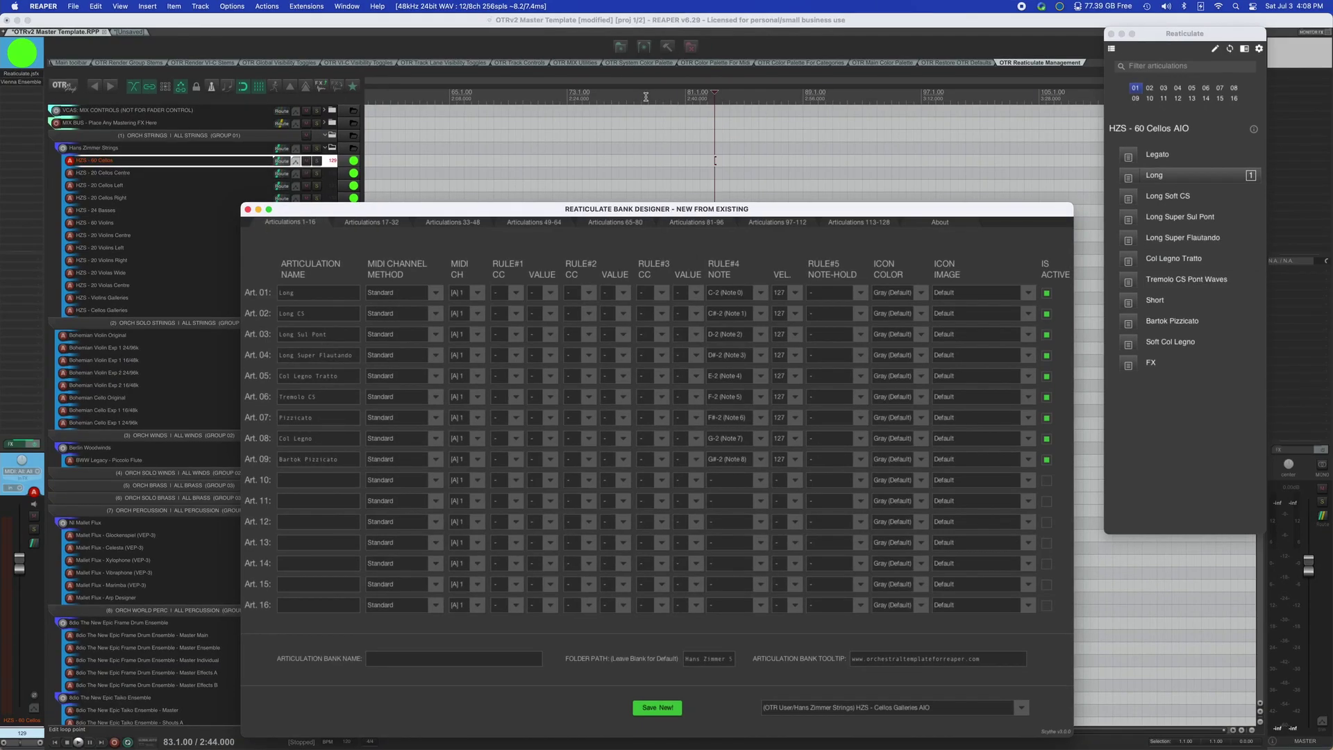
pyautogui.moveTo(516, 209); pyautogui.dragTo(528, 115)
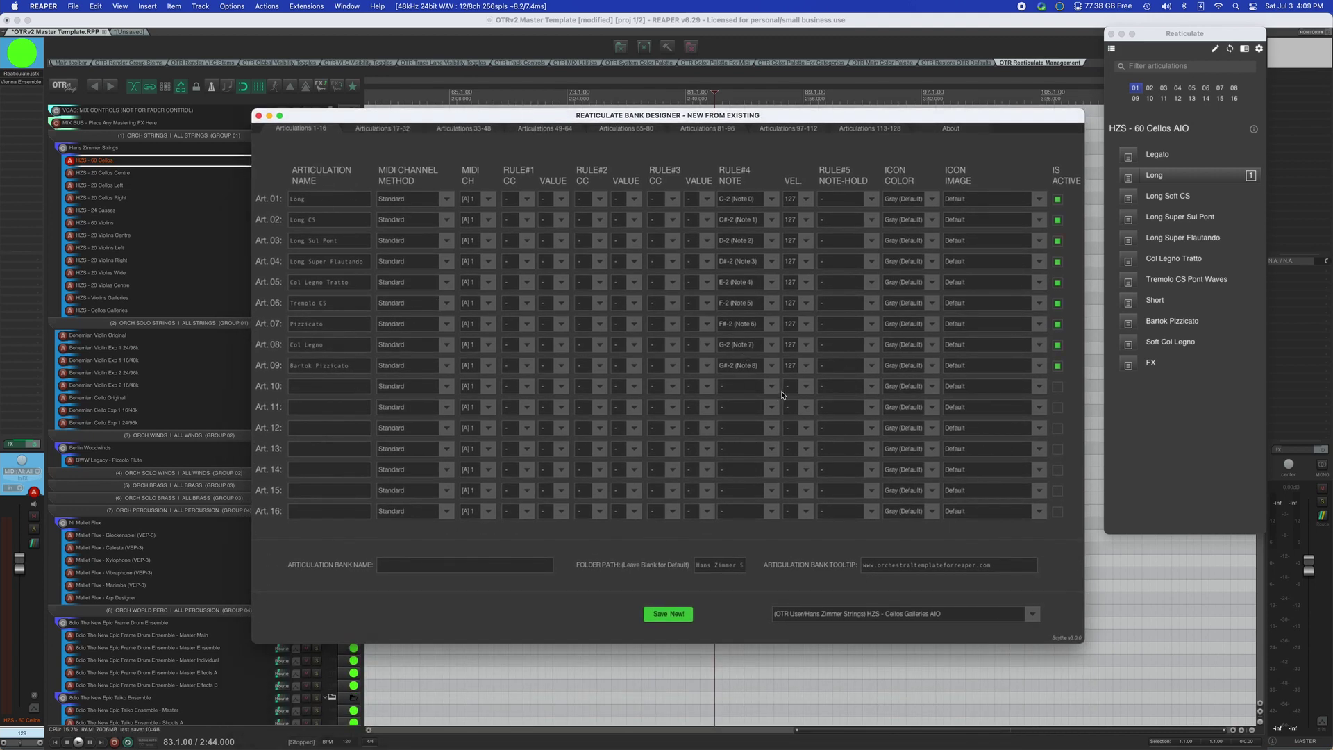
pyautogui.click(960, 620)
pyautogui.press('Escape')
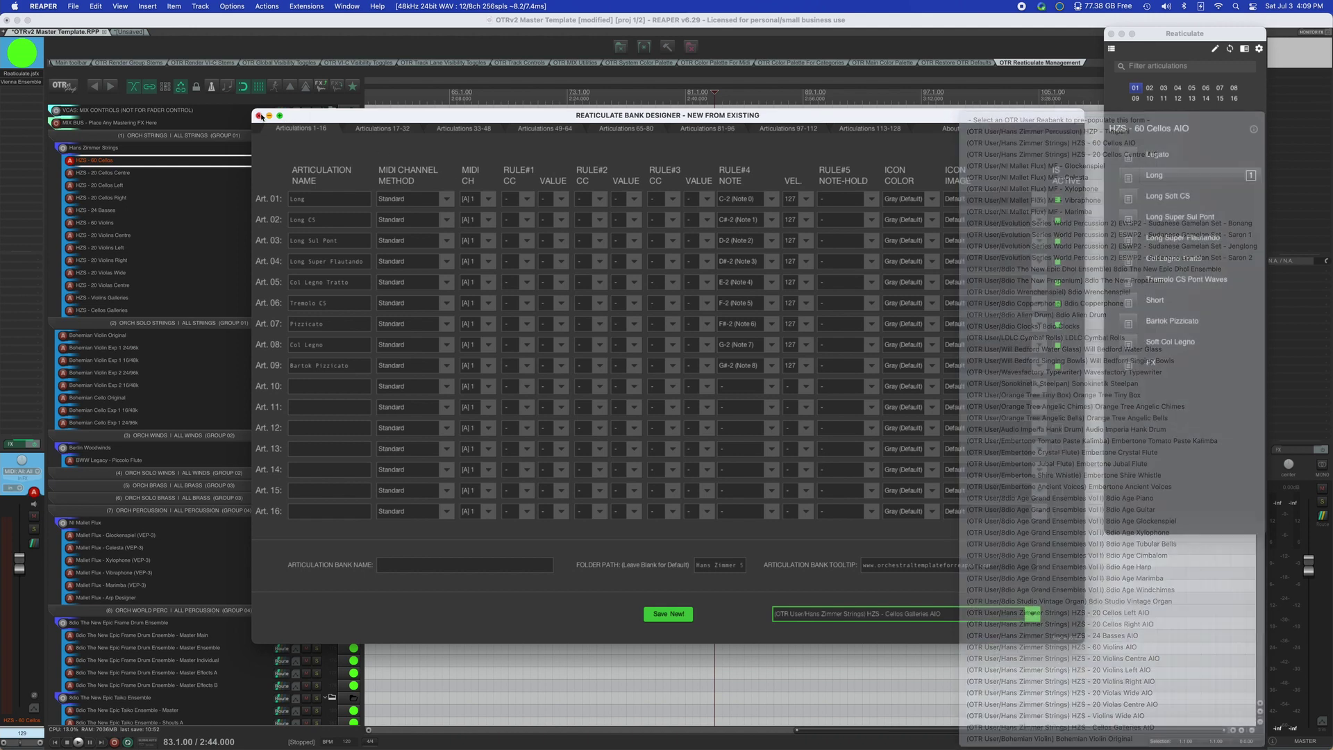
pyautogui.press('Escape')
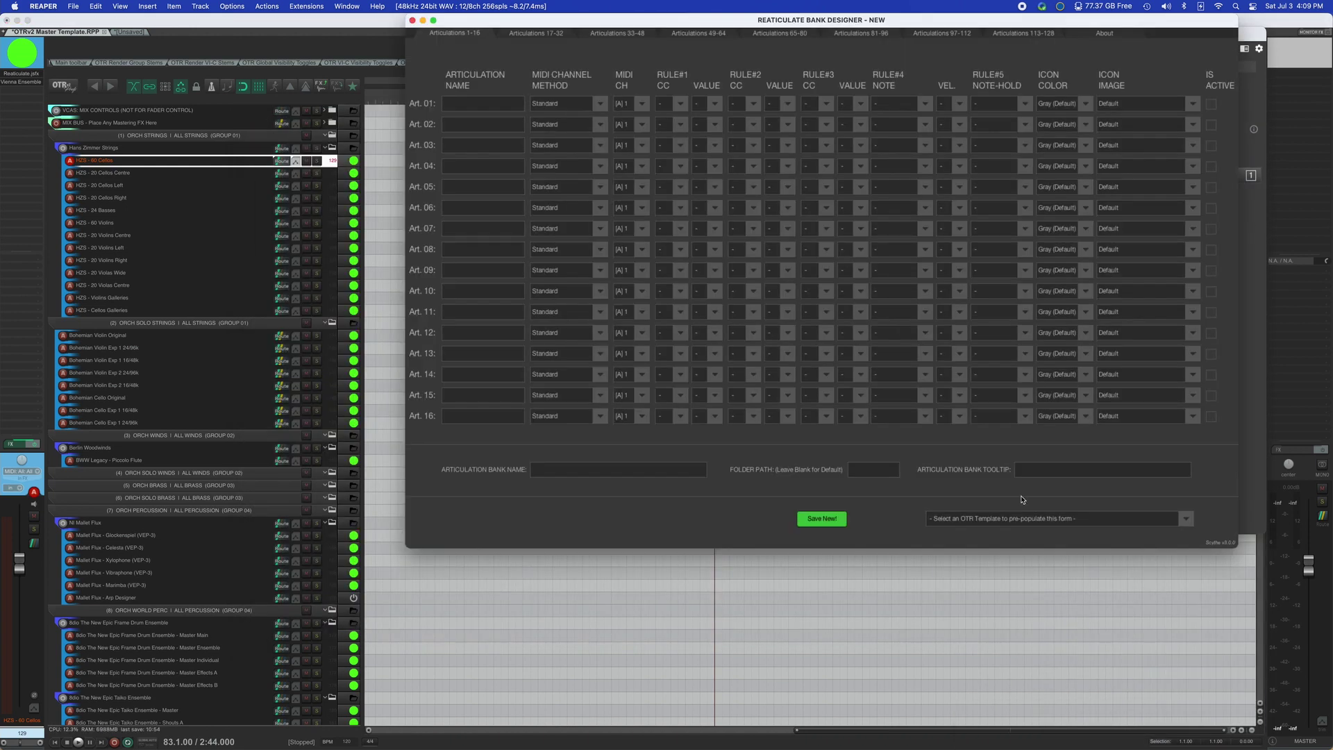
# Pre-populate a new bank with OTR Template - 16ch Direct Midi Ch, review the other template choices, and close the designer unsaved.
pyautogui.click(1022, 517)
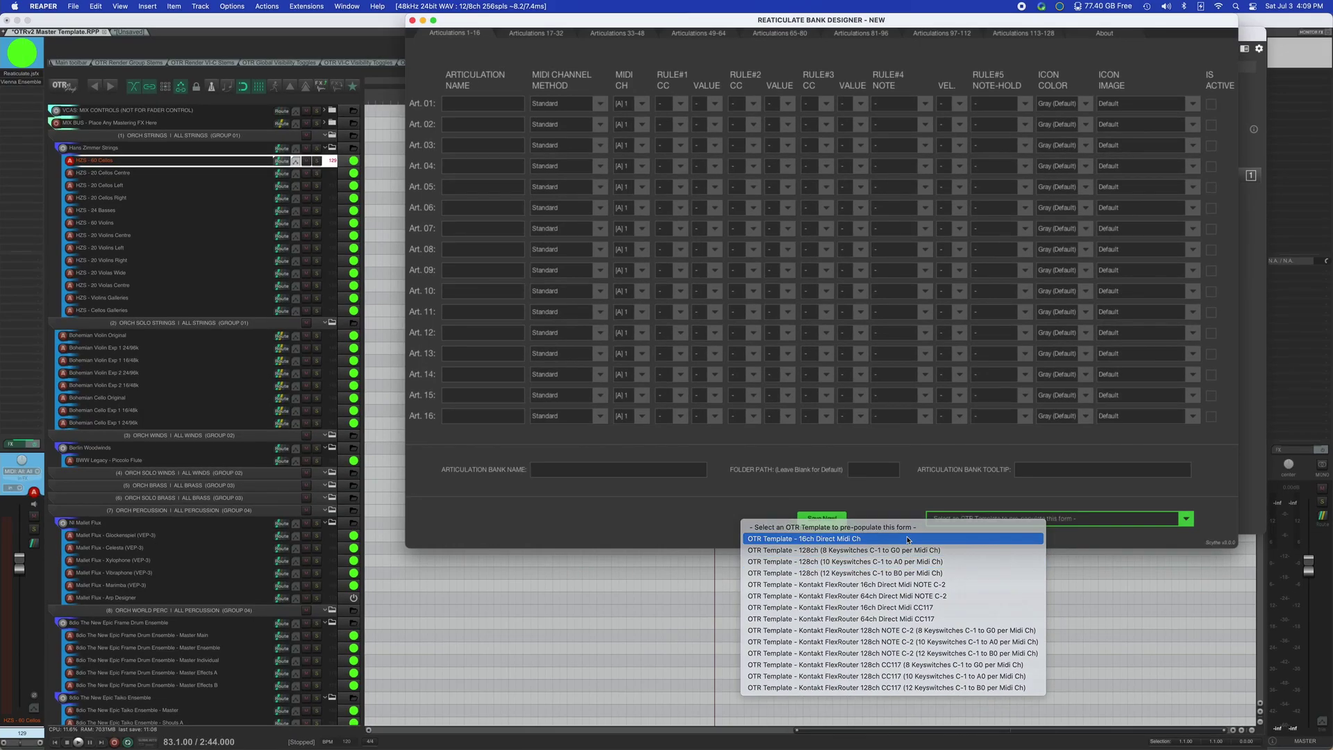
pyautogui.click(908, 541)
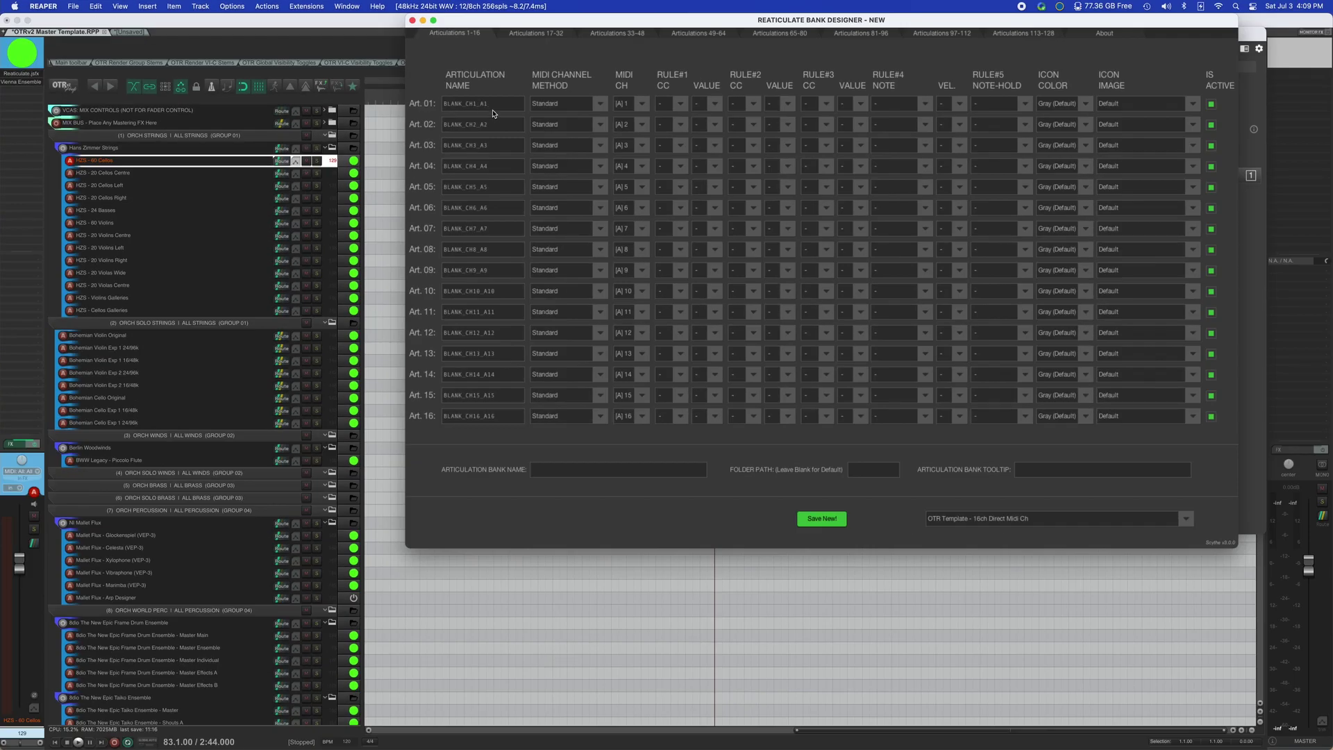
pyautogui.click(1146, 518)
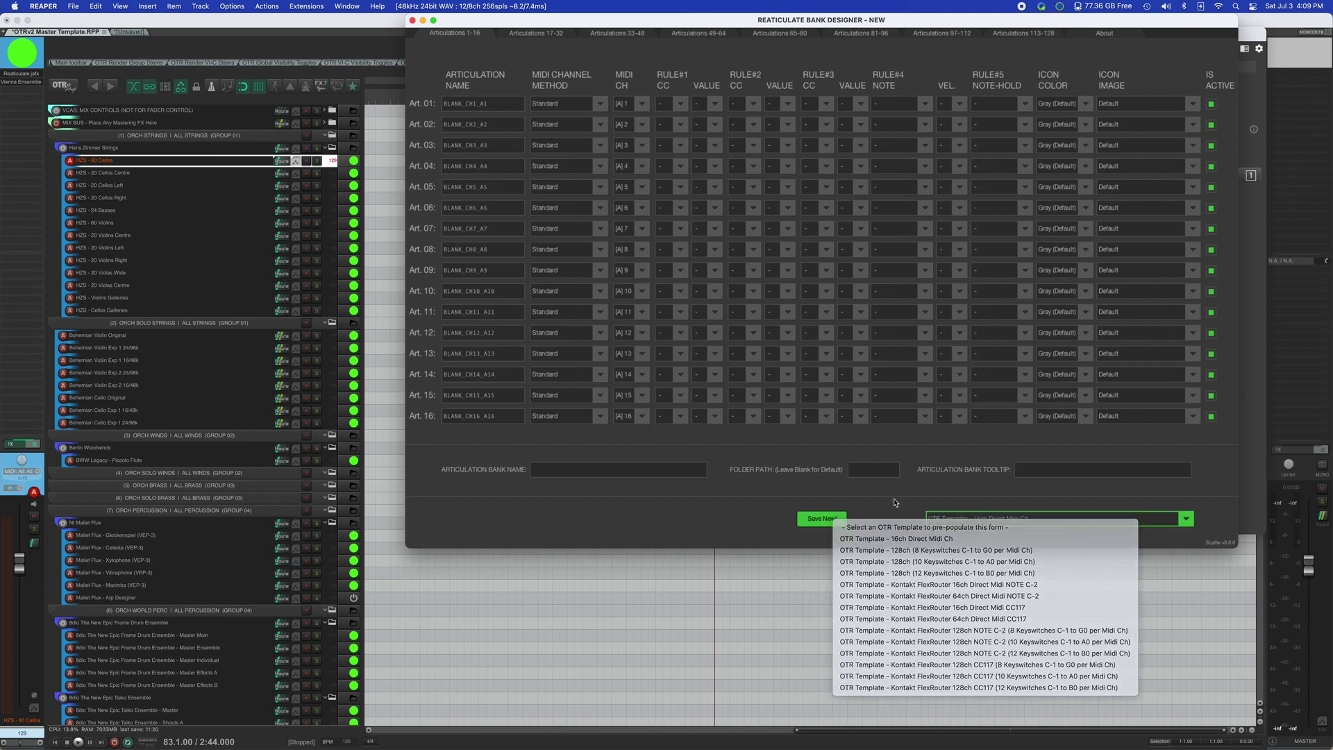
pyautogui.click(894, 500)
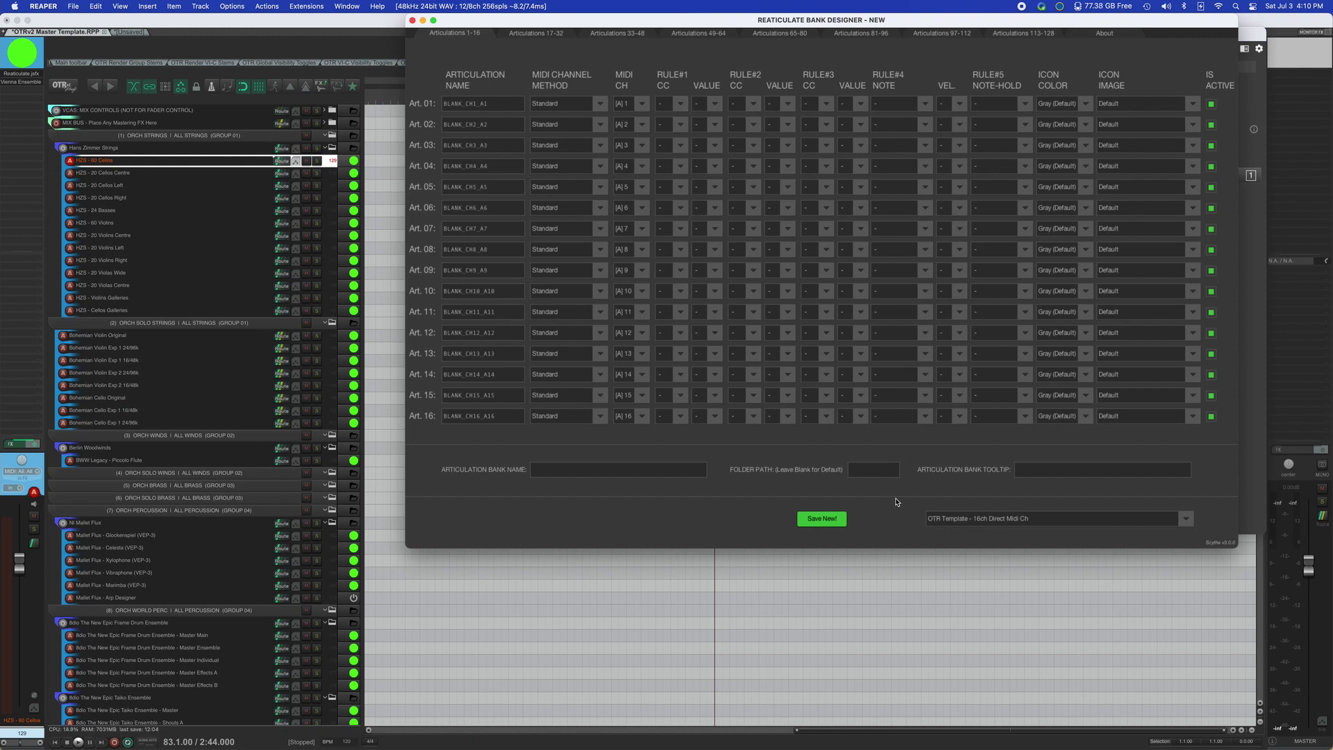
pyautogui.click(413, 20)
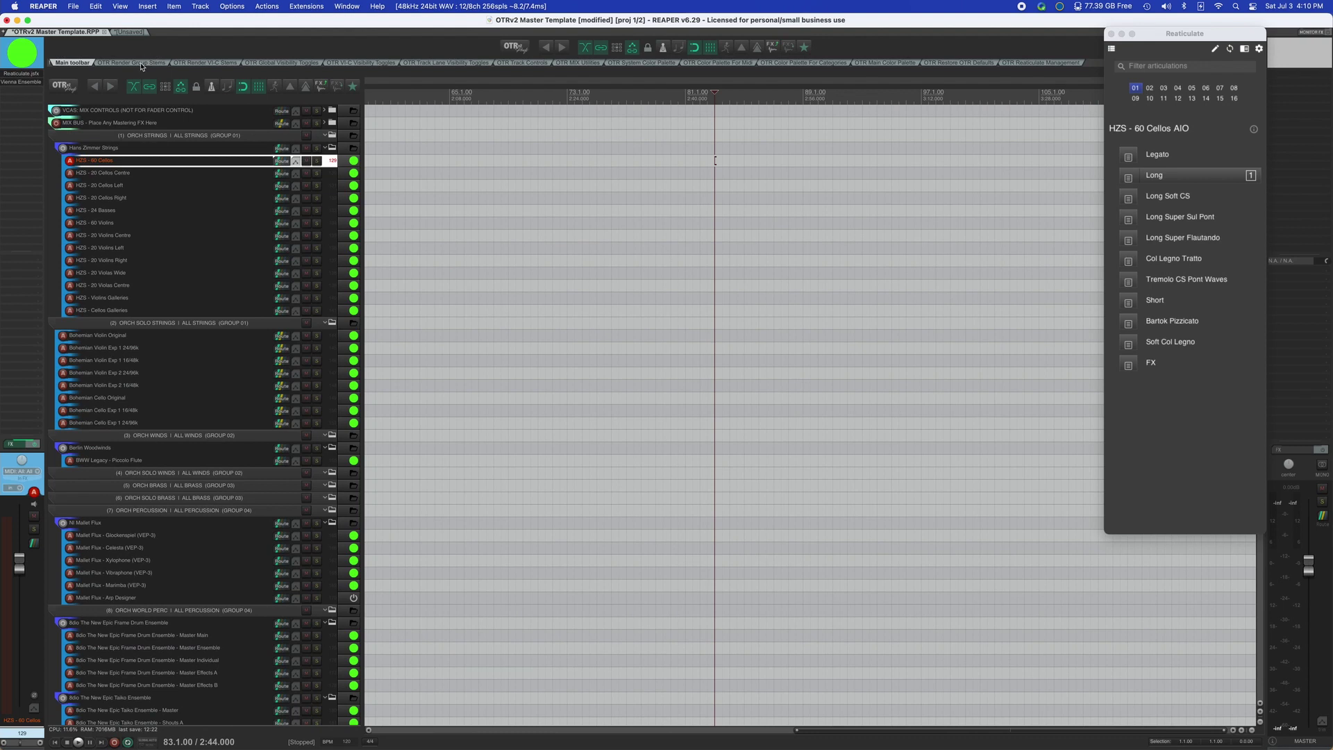
# Display the OTR Render Group Stems commands and select the ORCH STRINGS and ORCH SOLO STRINGS group tracks in turn.
pyautogui.click(208, 64)
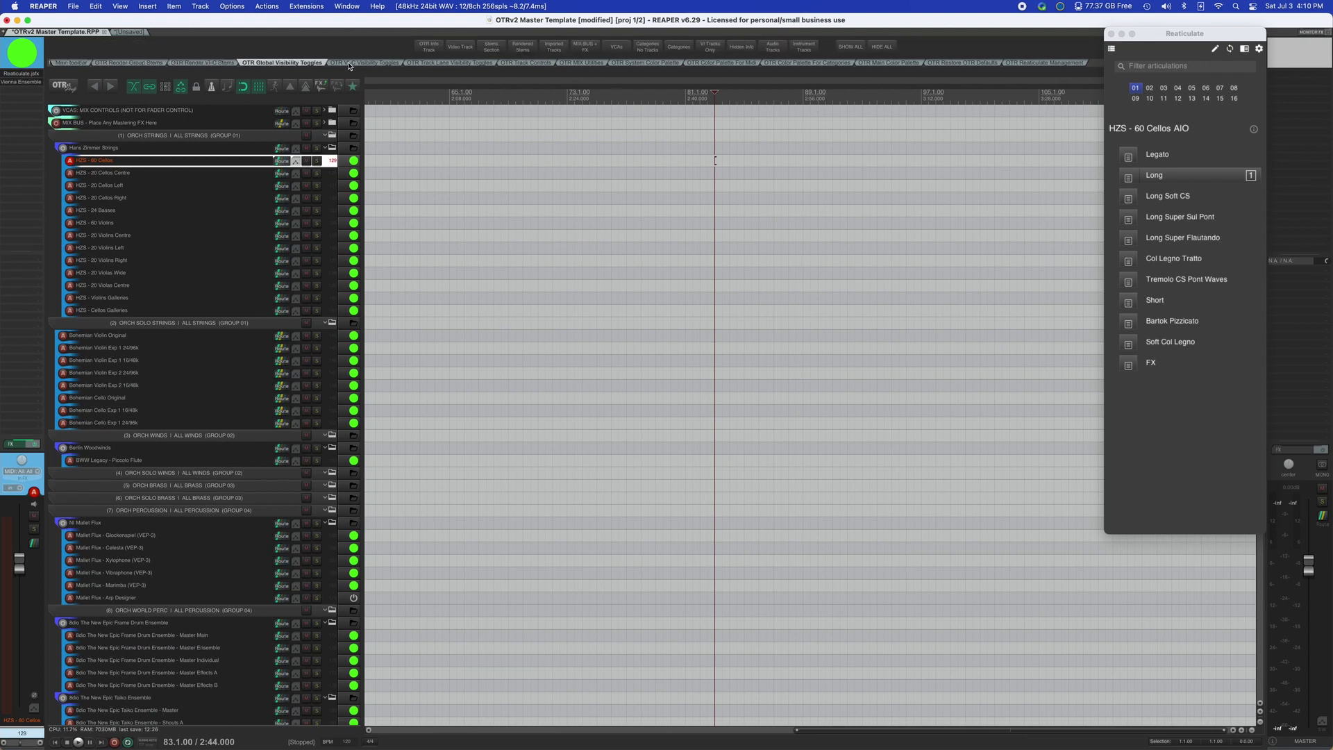
pyautogui.click(152, 64)
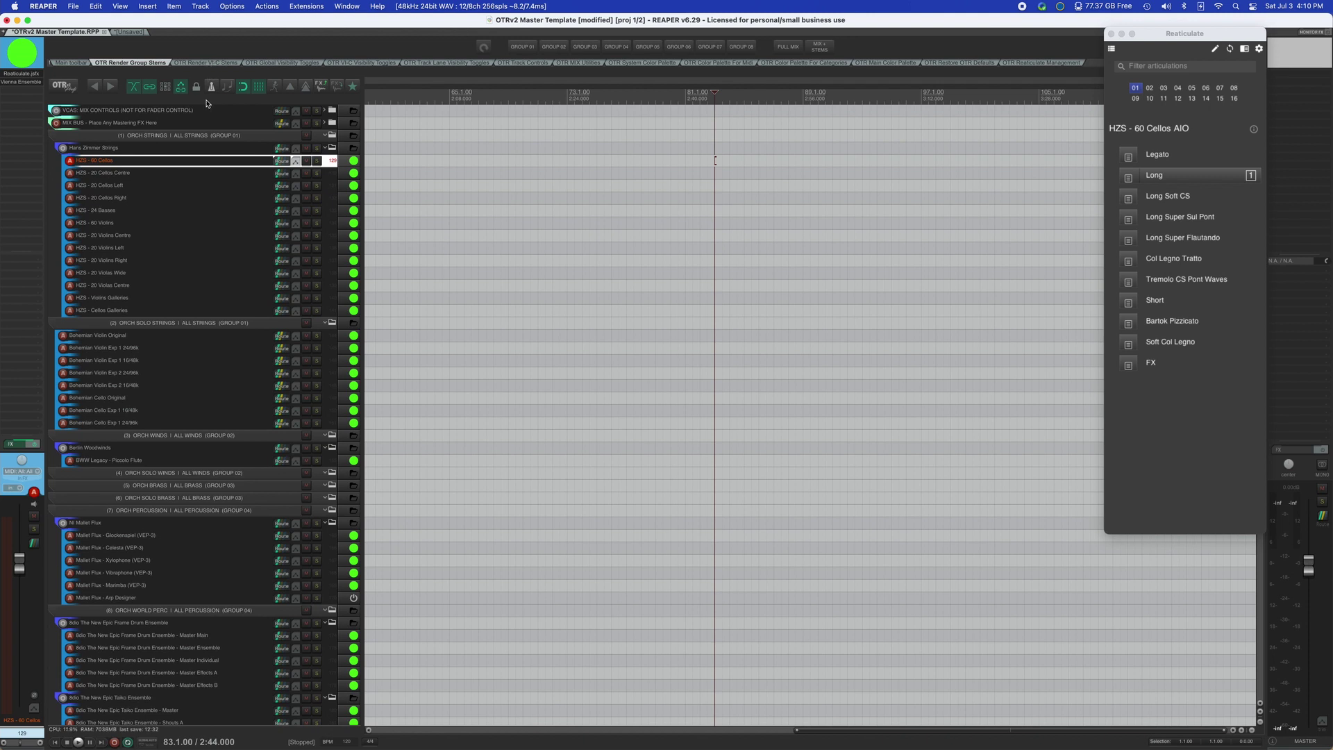
pyautogui.scroll(2, 207, 114)
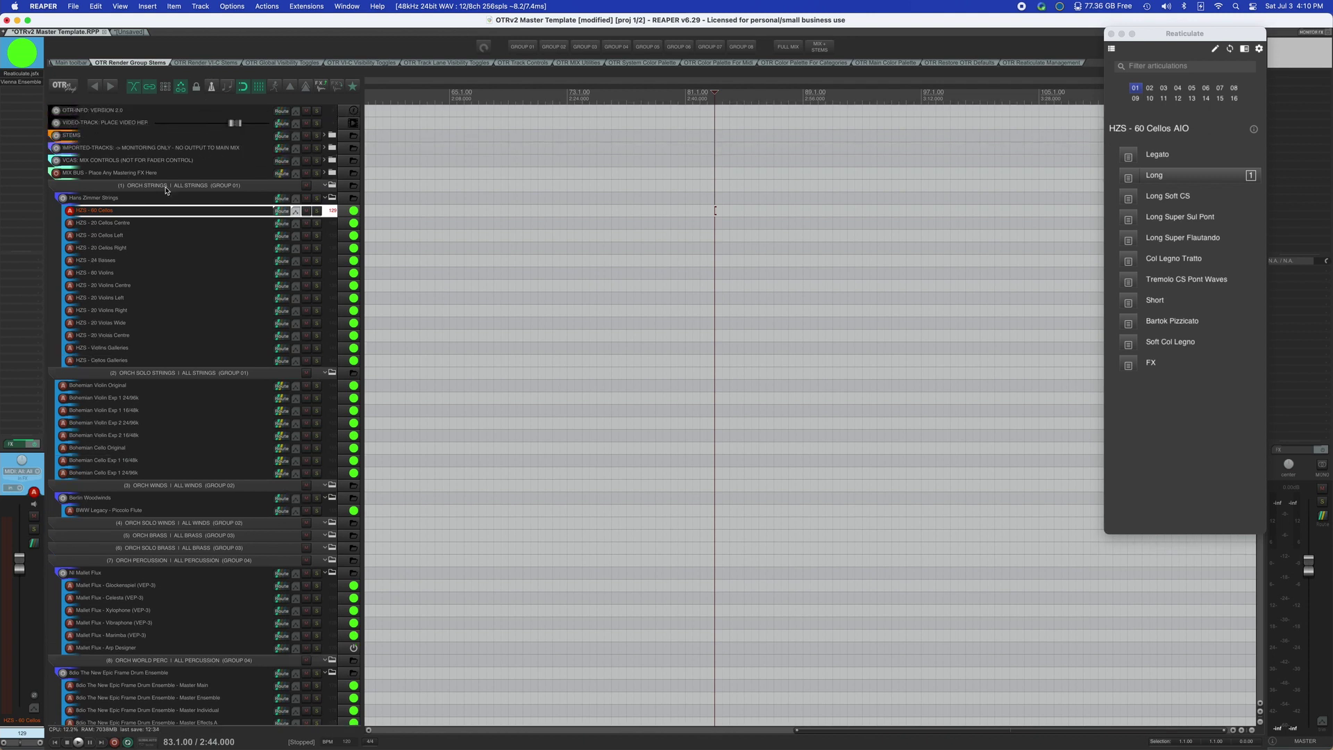
pyautogui.click(166, 188)
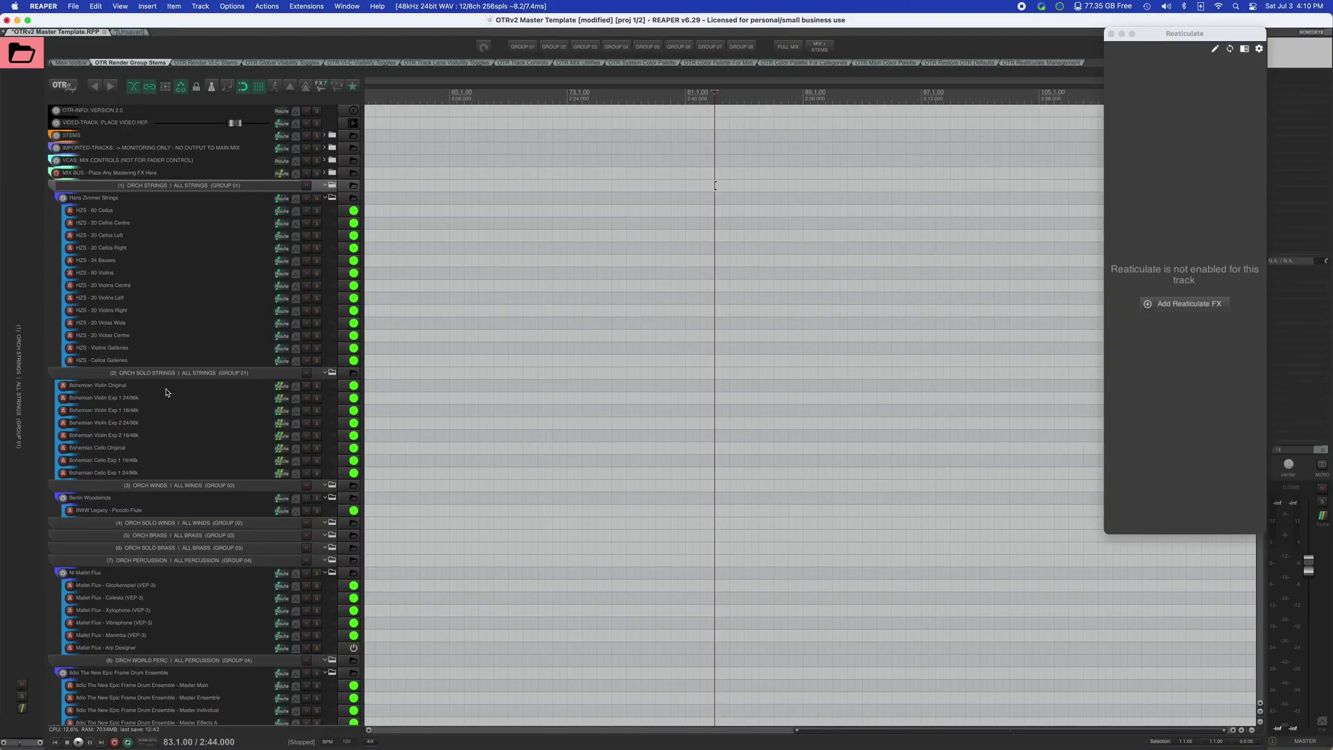
pyautogui.click(194, 375)
pyautogui.scroll(-3, 417, 351)
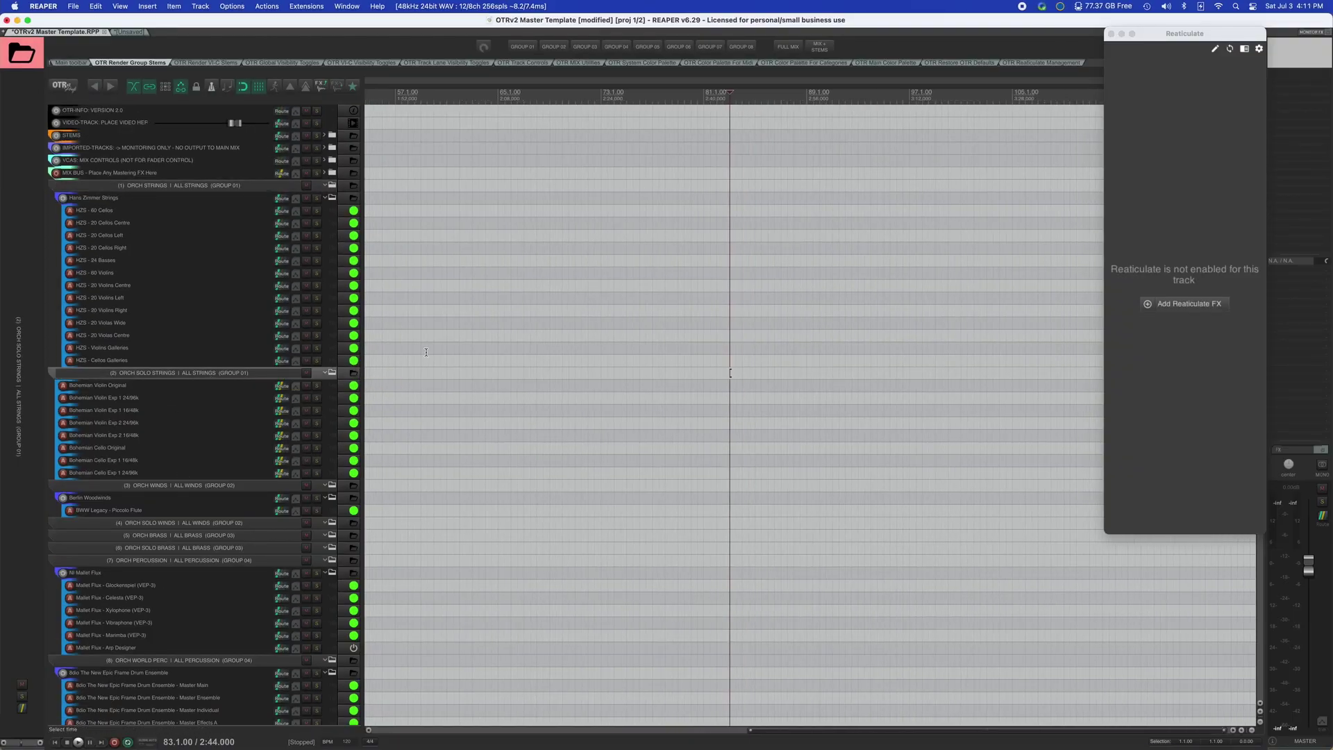
# Inspect the track commands for ORCH SOLO STRINGS, then compare the ORCH STRINGS and ORCH SOLO STRINGS group tracks by selecting them alternately.
pyautogui.rightClick(178, 374)
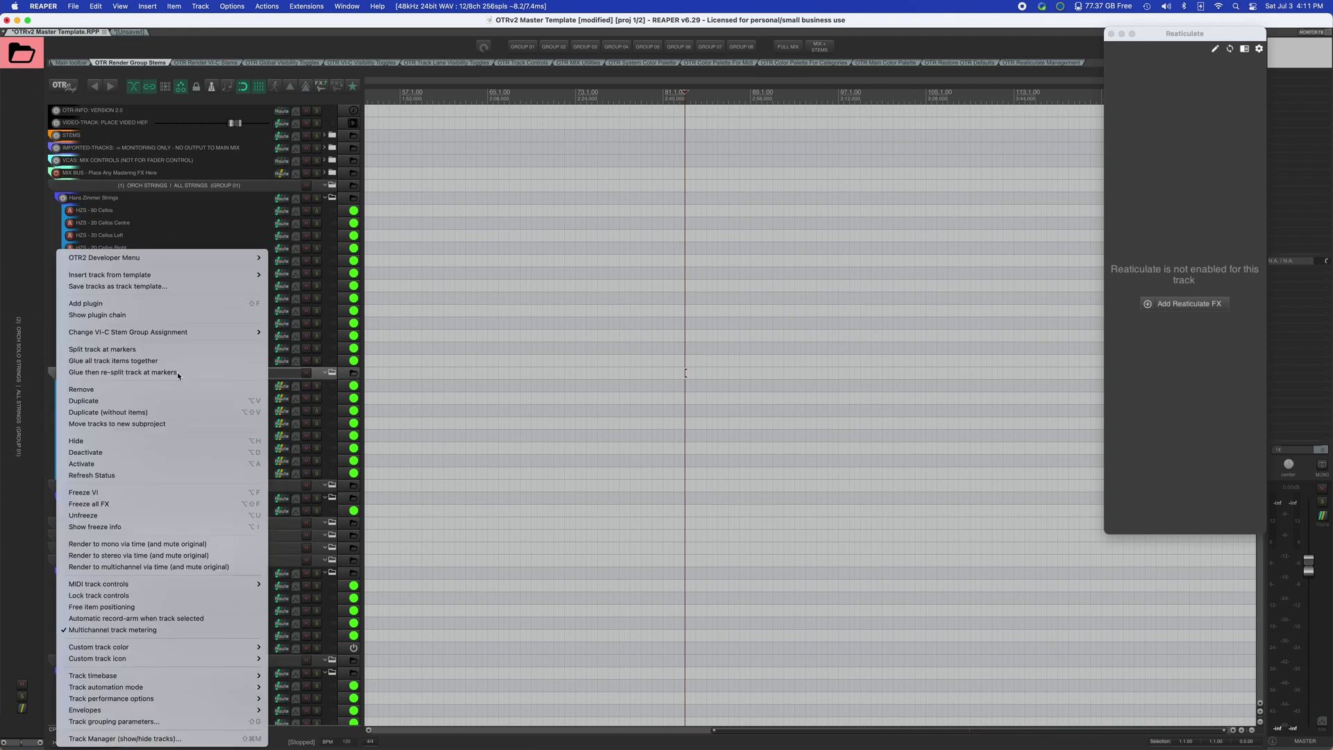
pyautogui.click(277, 377)
pyautogui.click(253, 188)
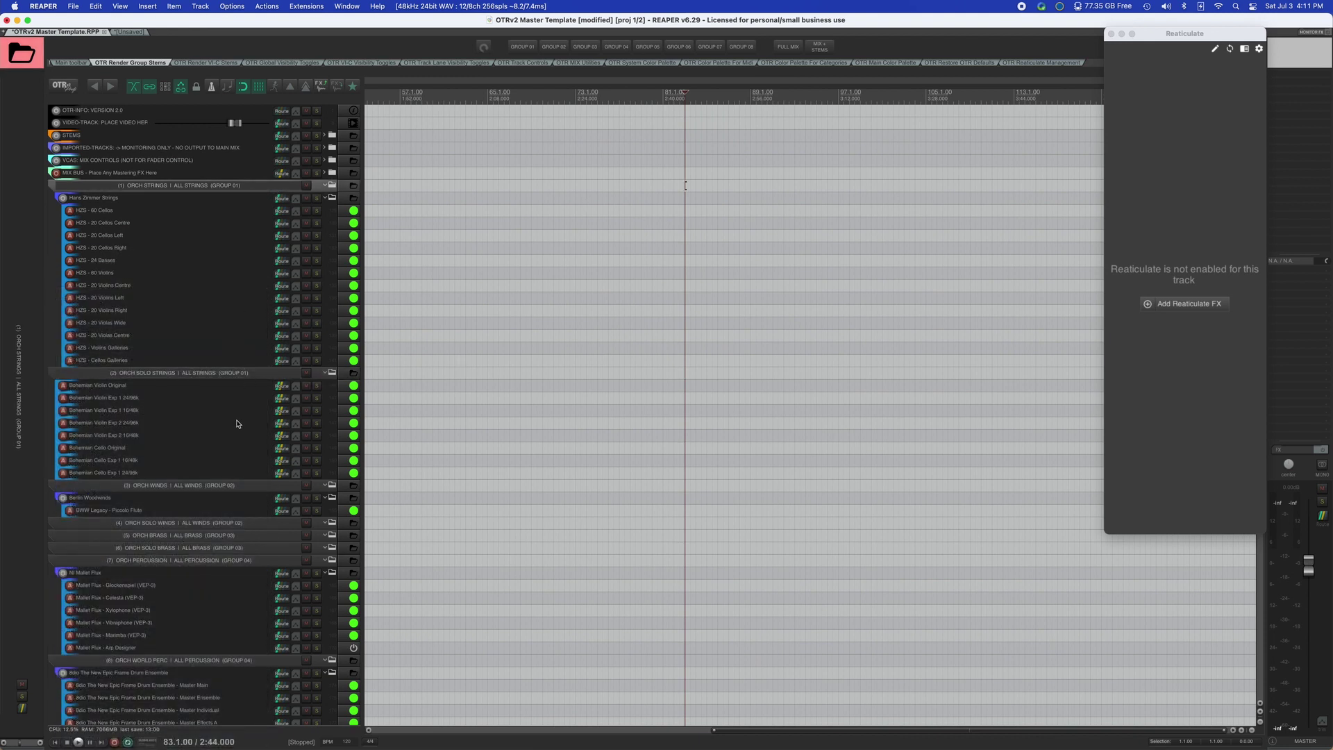
pyautogui.scroll(-1, 213, 522)
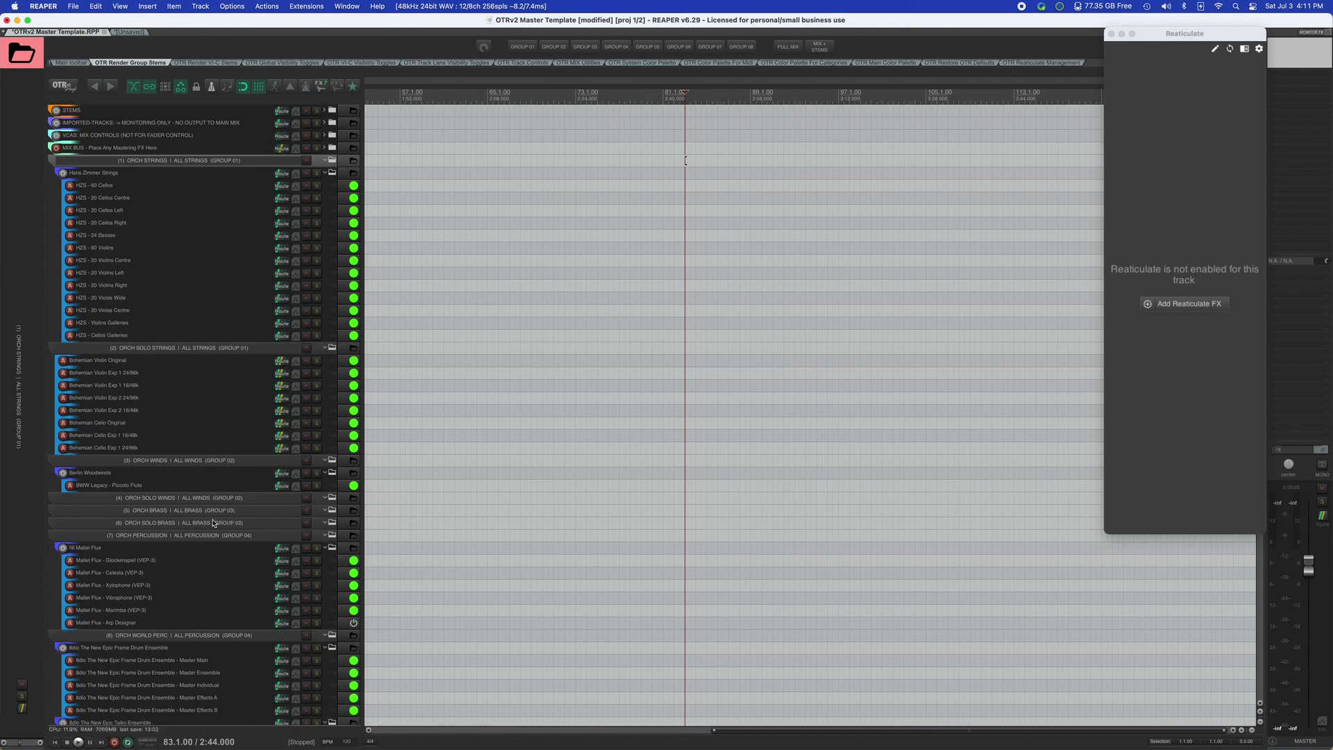
pyautogui.scroll(1, 213, 520)
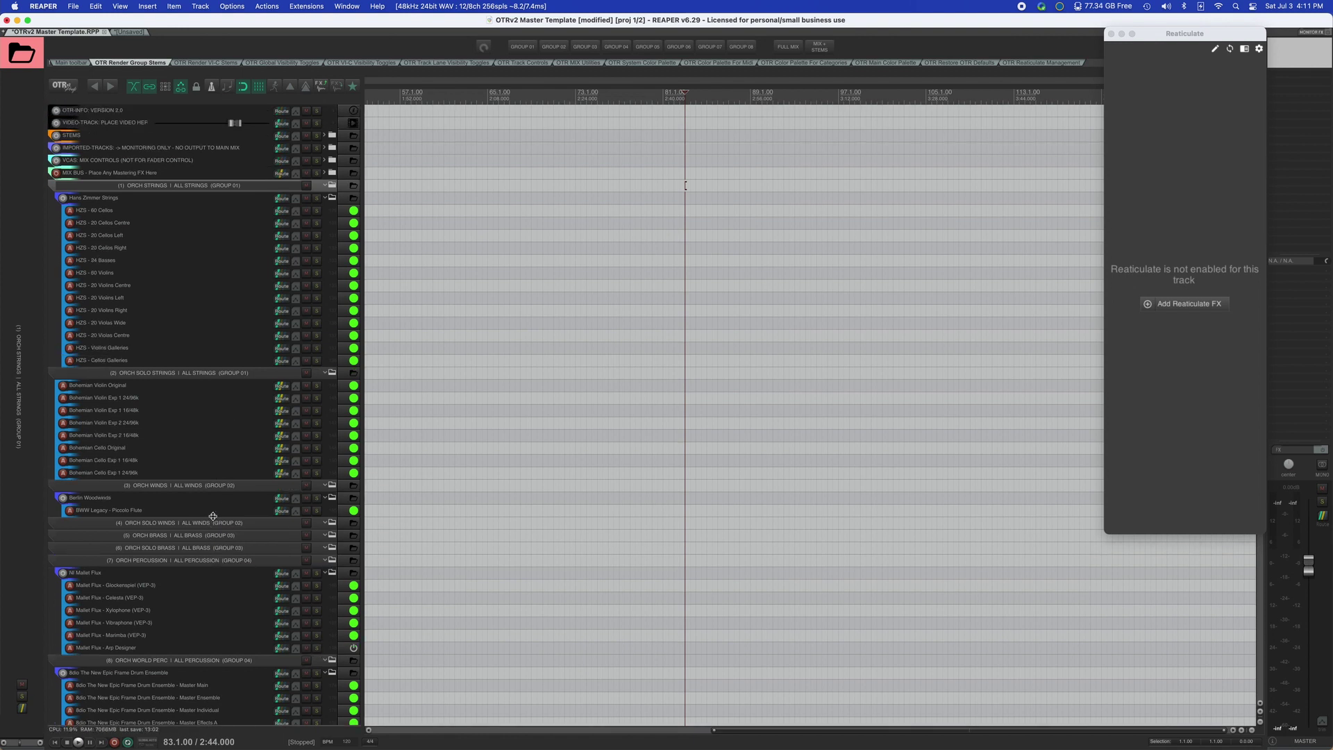
pyautogui.click(216, 375)
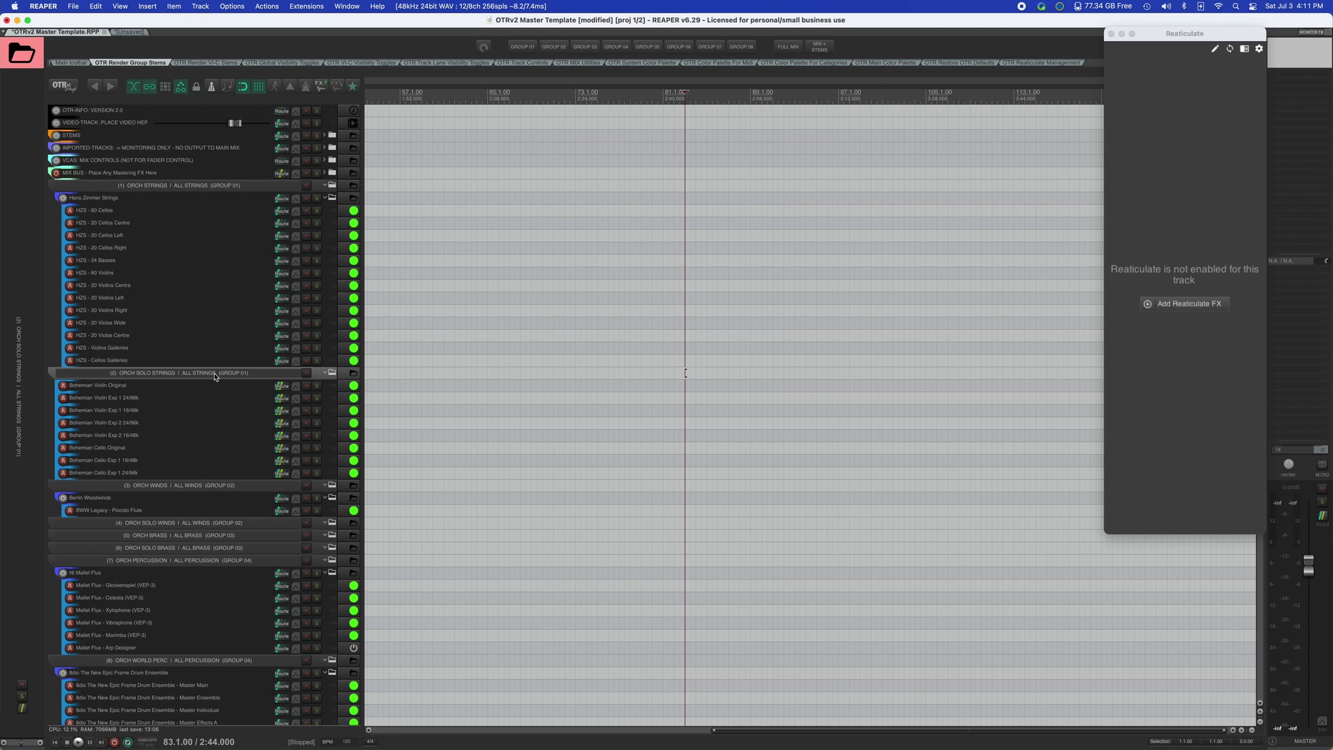
pyautogui.click(226, 189)
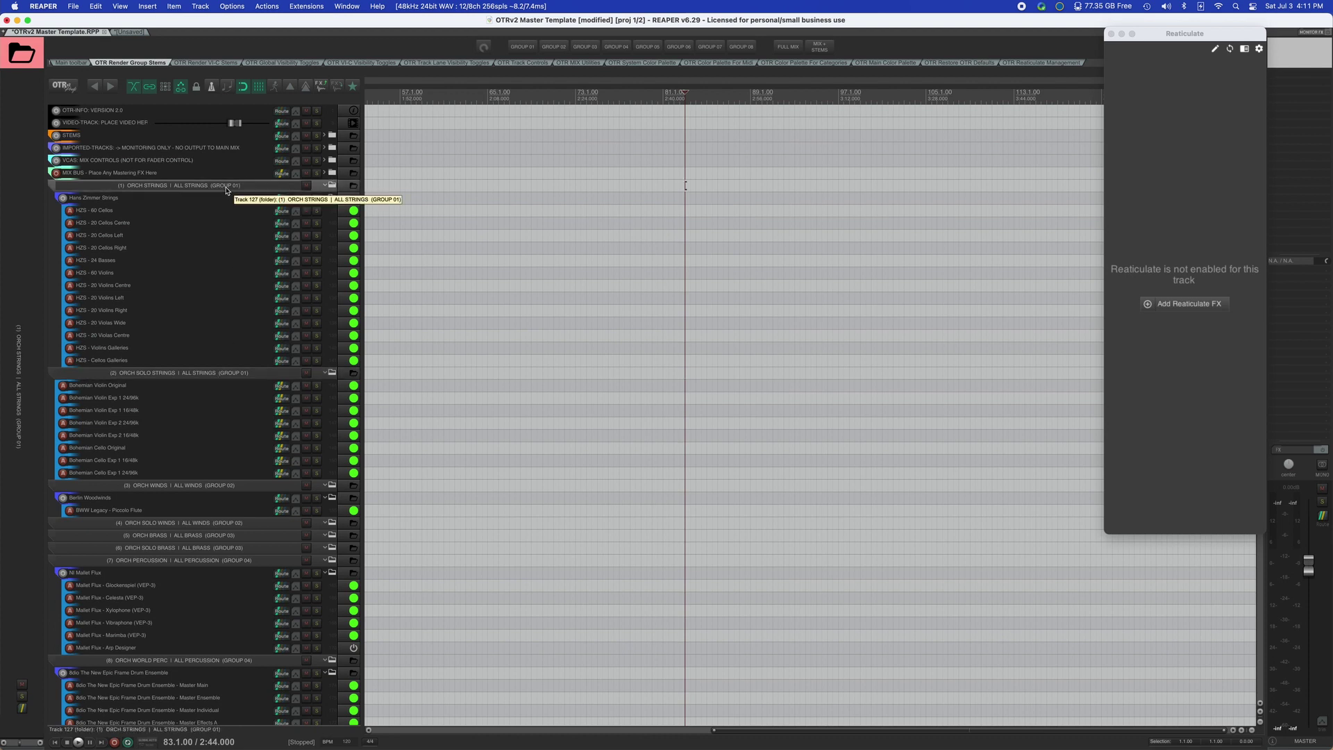
pyautogui.click(226, 373)
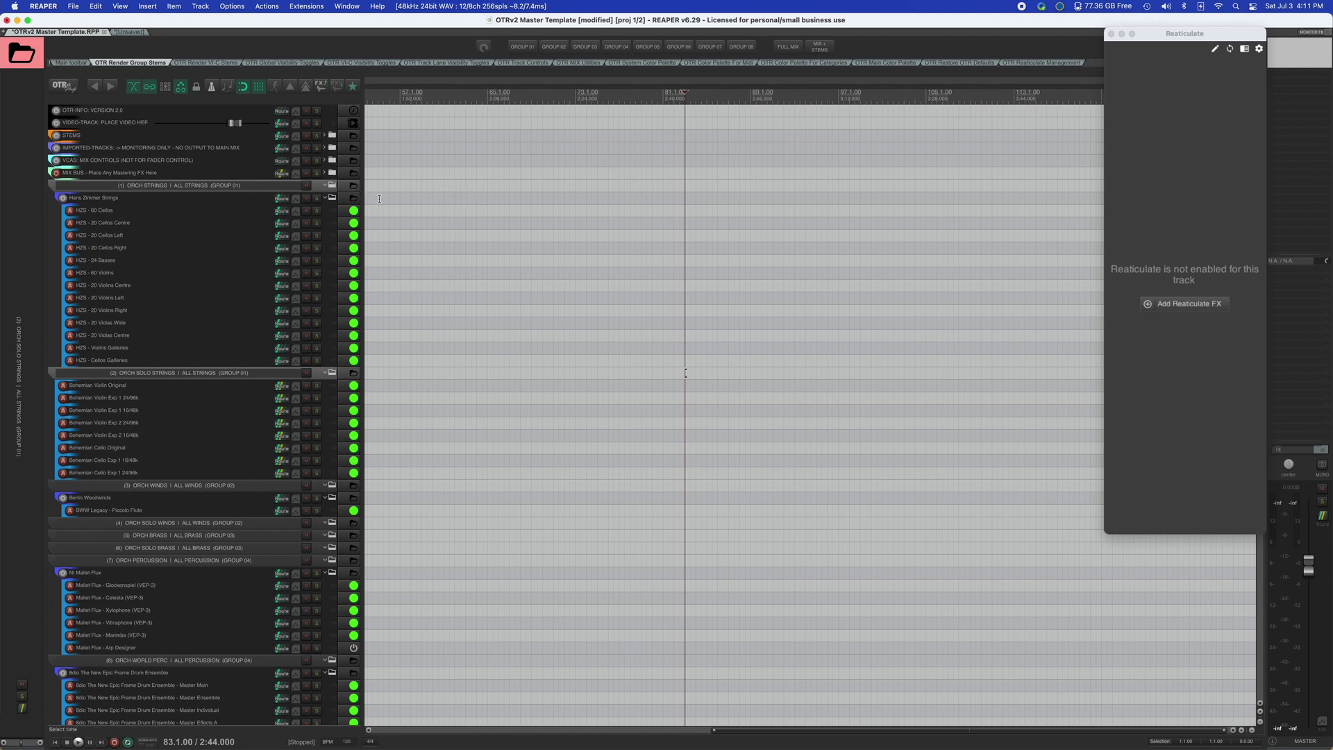
pyautogui.click(215, 185)
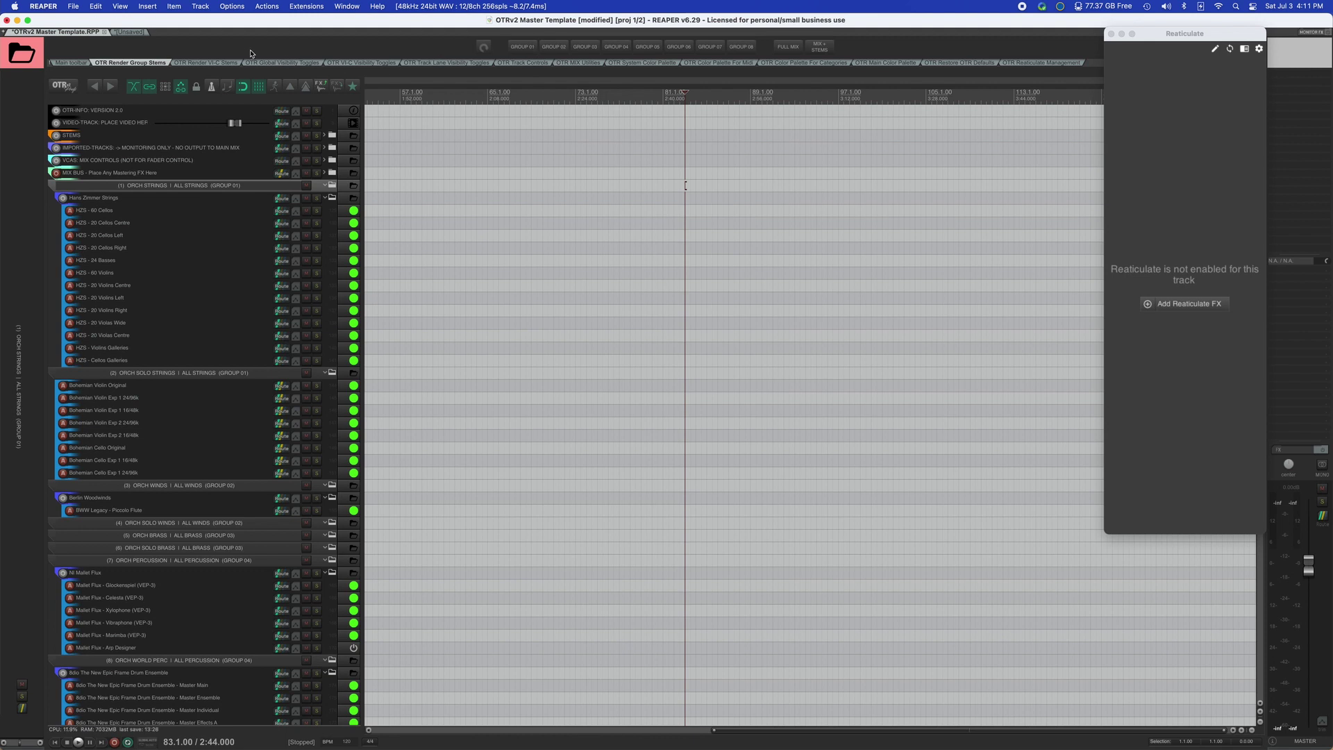
# View the OTR Render VI-C Stems and OTR Global Visibility Toggles commands, moving the Reaticulate window clear of them.
pyautogui.click(206, 63)
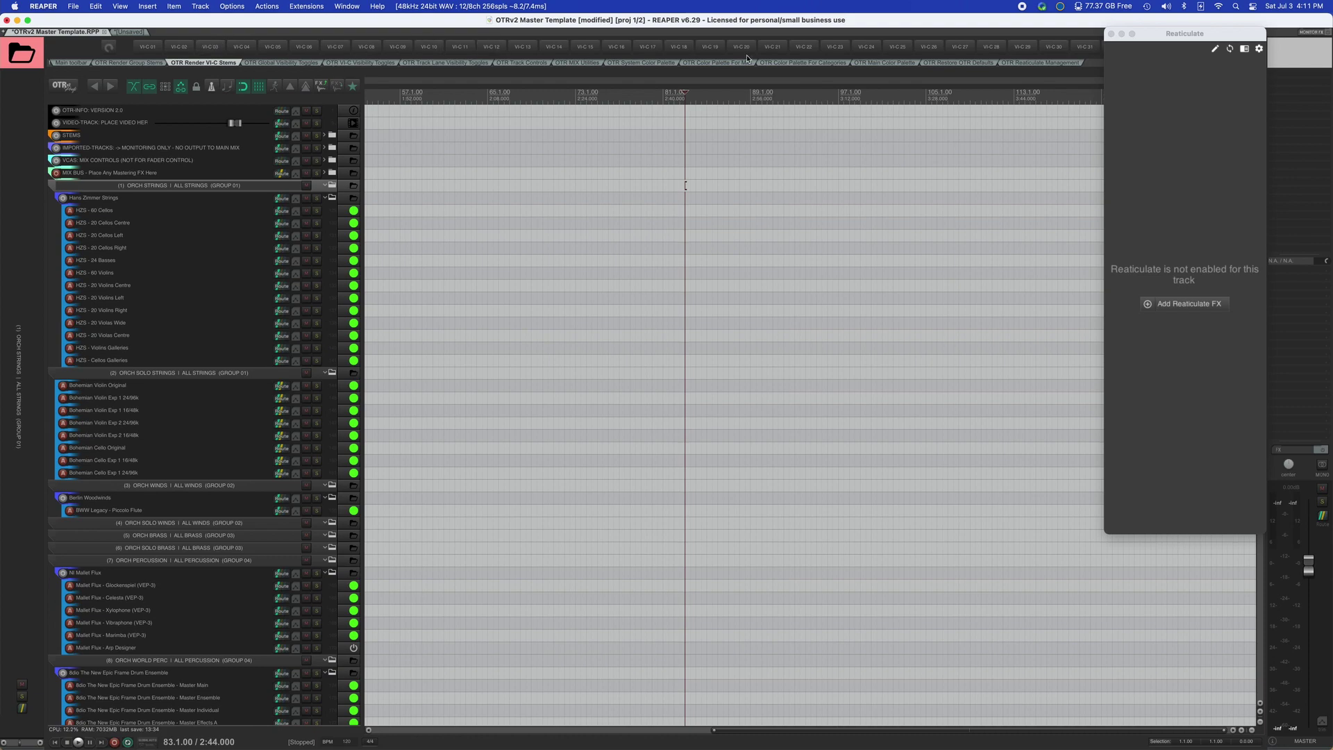
pyautogui.moveTo(1223, 36); pyautogui.dragTo(1224, 82)
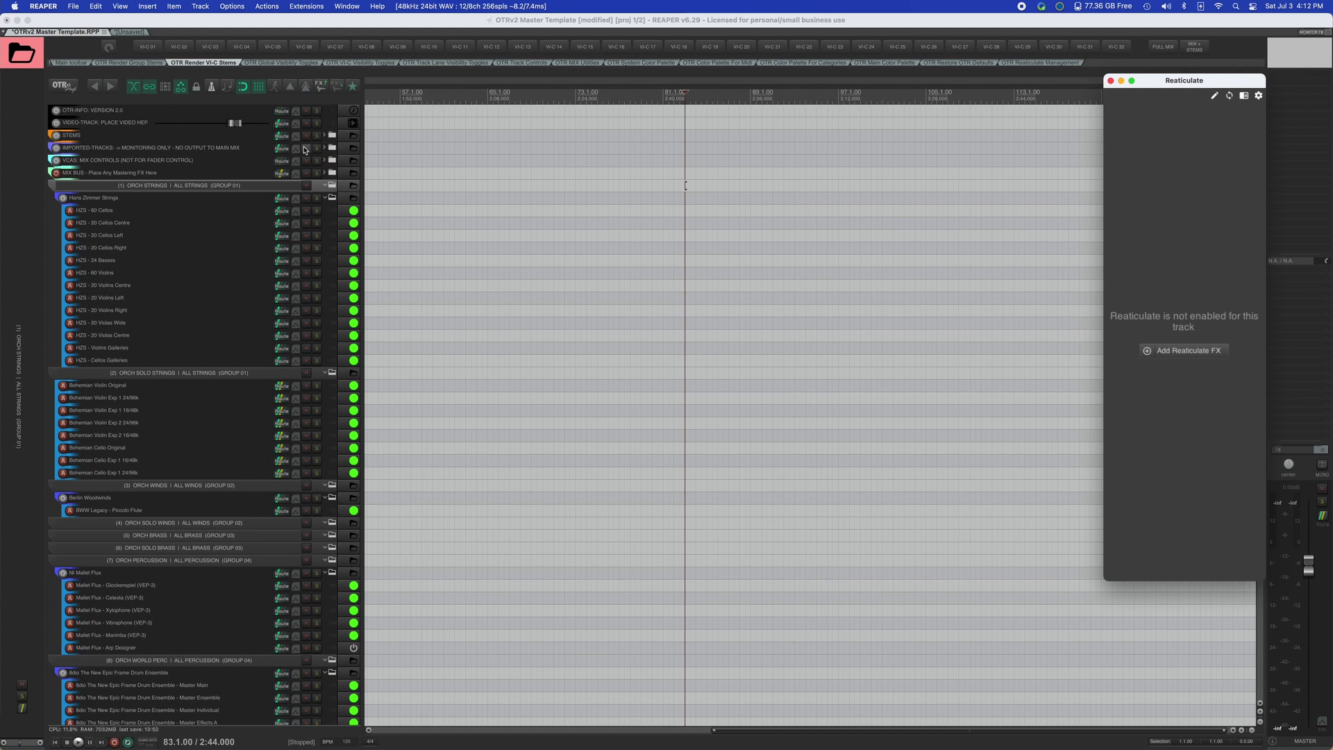
pyautogui.click(281, 63)
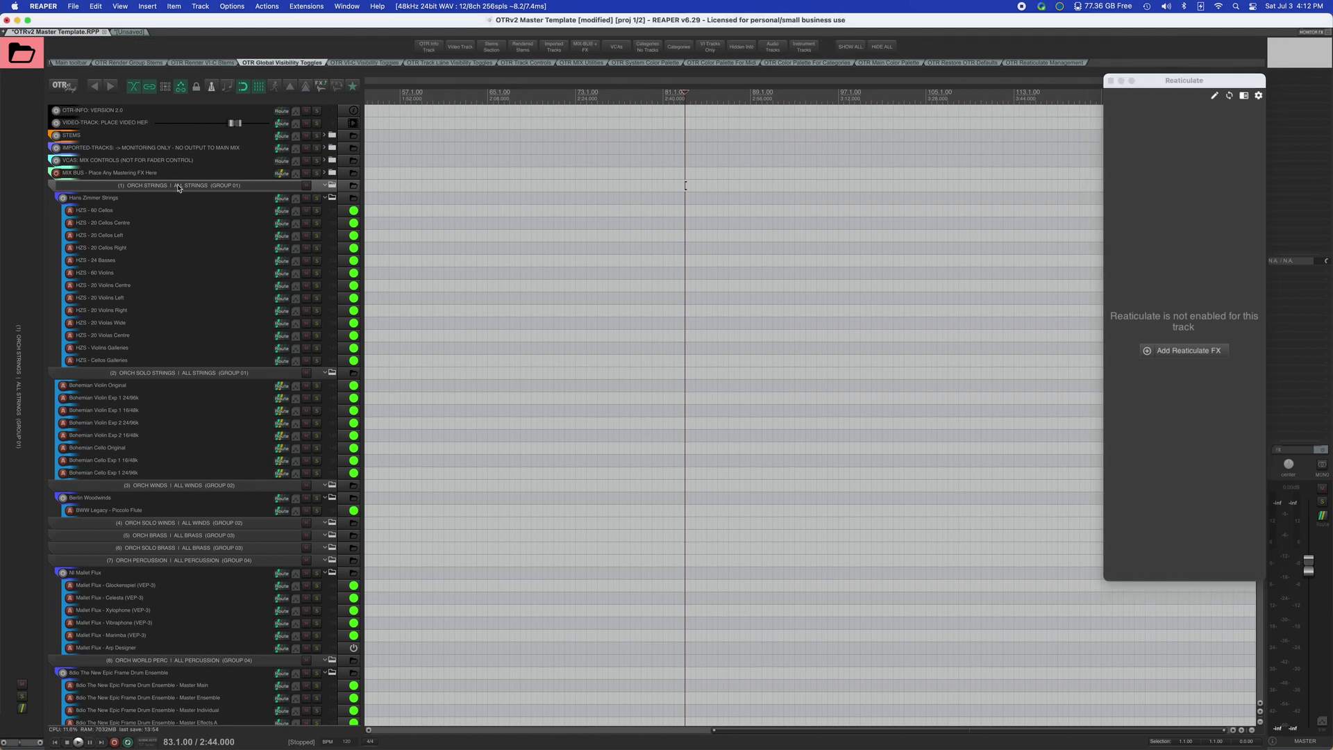
# Select the ORCH SOLO STRINGS and ORCH STRINGS group tracks in turn and redisplay the OTR Render Group Stems commands.
pyautogui.click(206, 376)
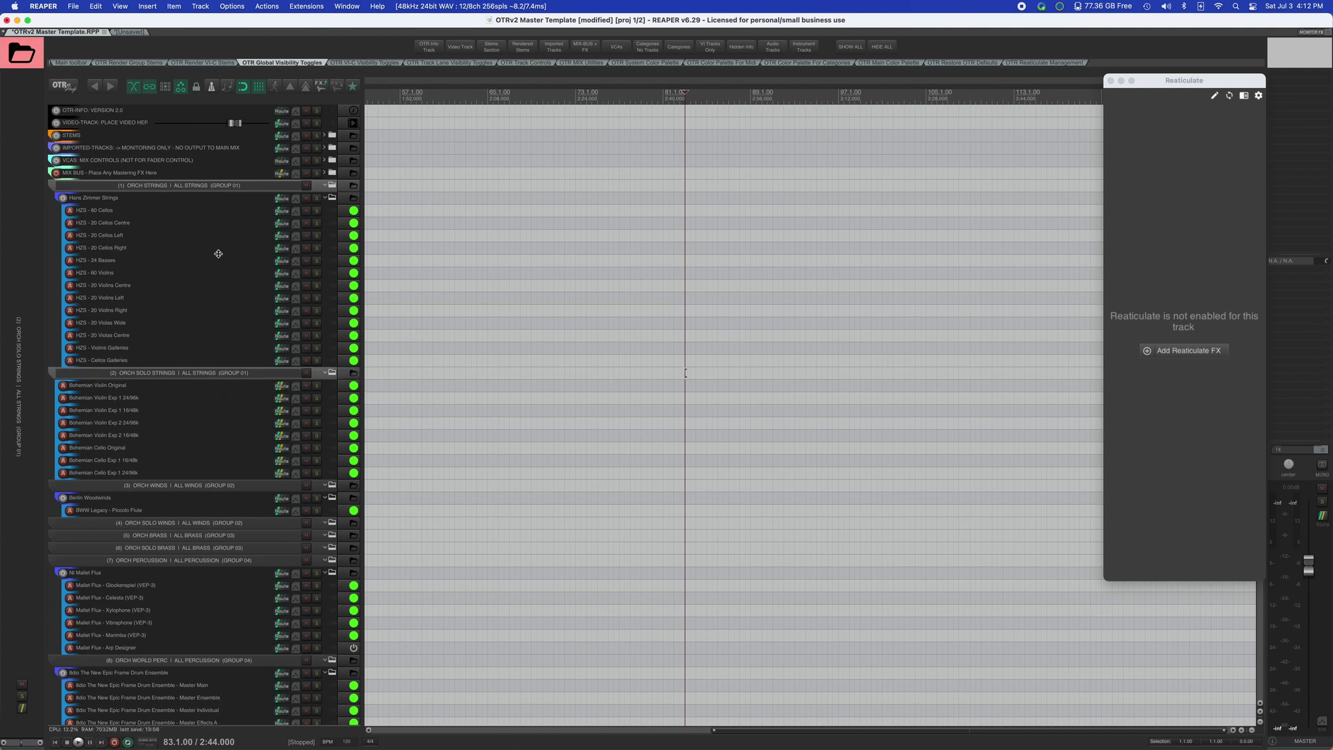
pyautogui.click(244, 188)
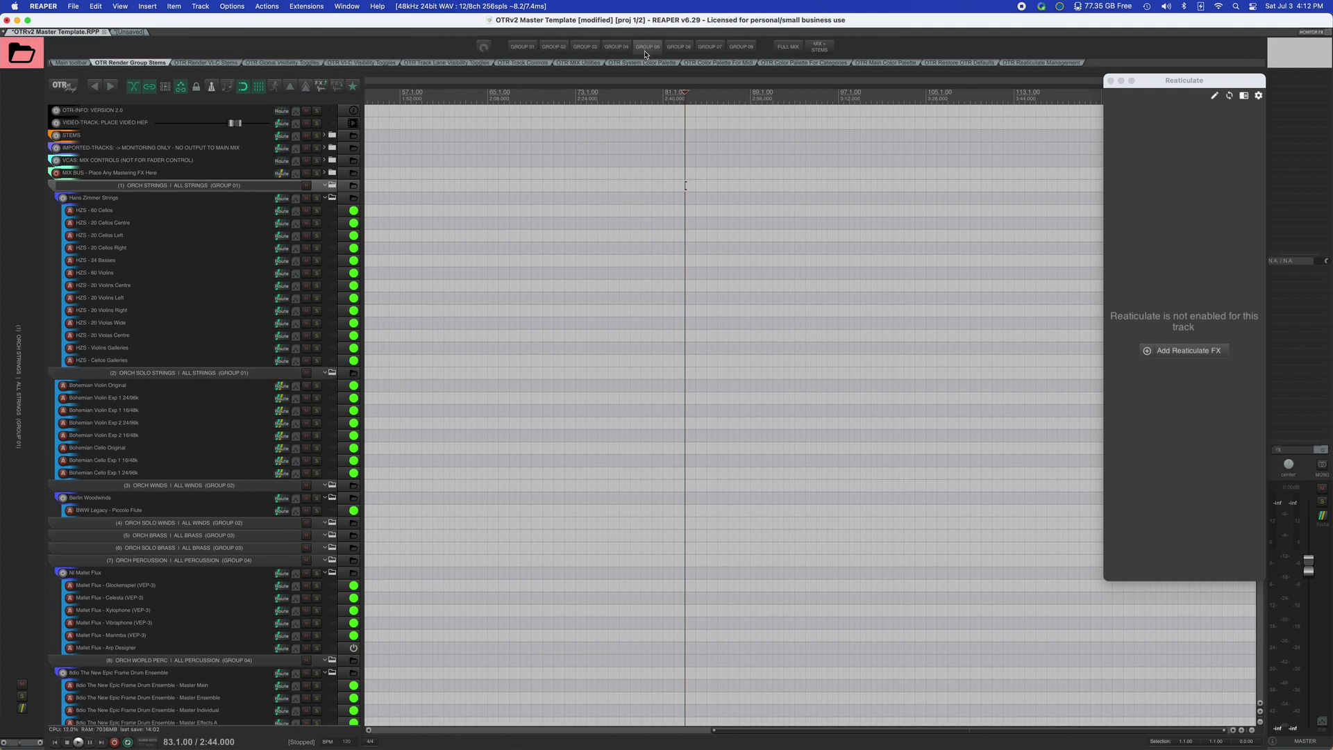
pyautogui.press('-')
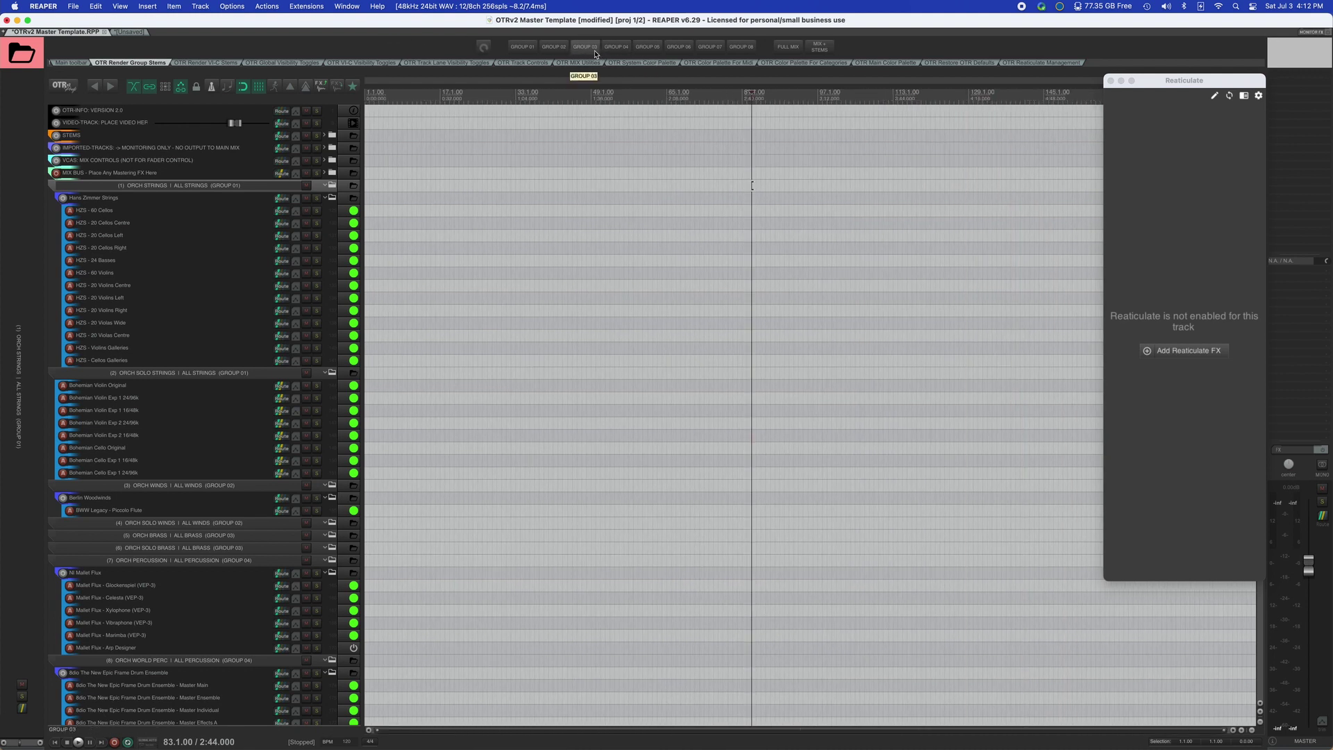
# Open the OTR v2 Configuration Manager and examine the editable category names ORCH STRINGS, ORCH SOLO STRINGS and ORCH WINDS.
pyautogui.click(62, 86)
pyautogui.moveTo(366, 21); pyautogui.dragTo(665, 69)
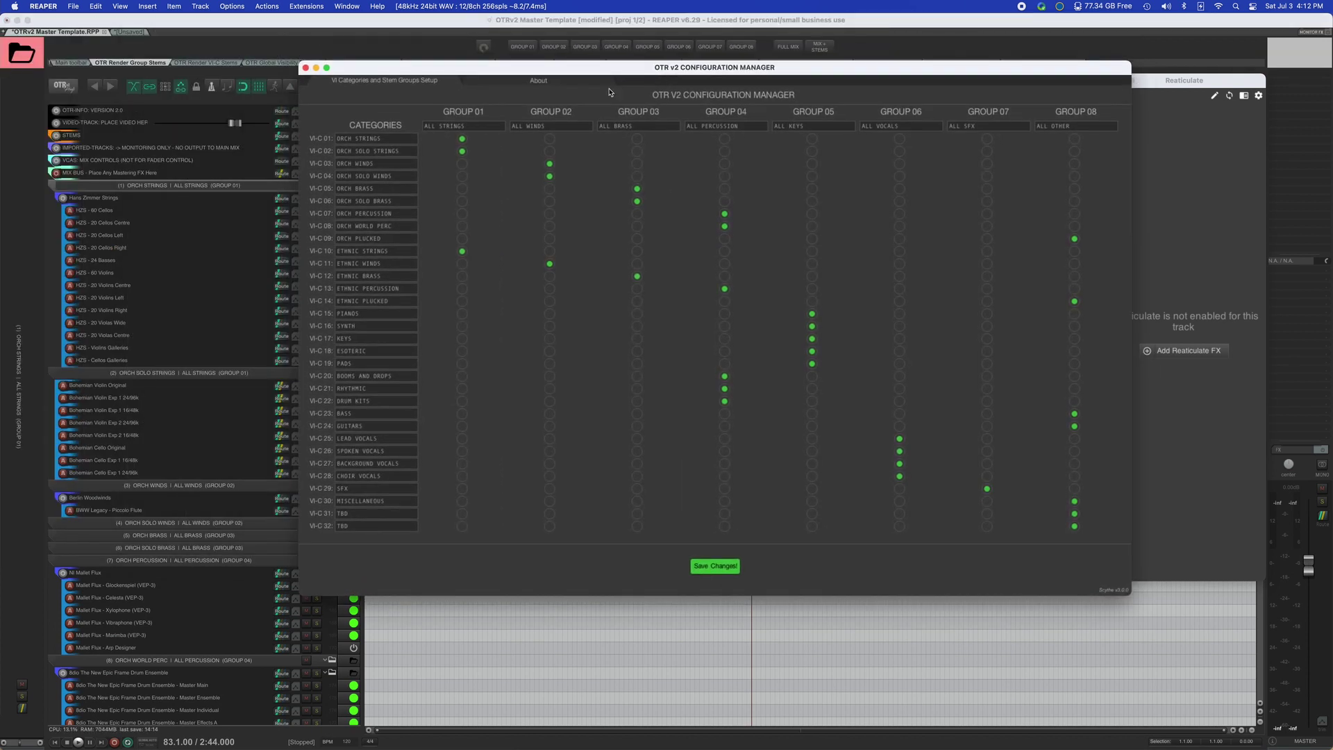
pyautogui.click(386, 139)
pyautogui.click(361, 152)
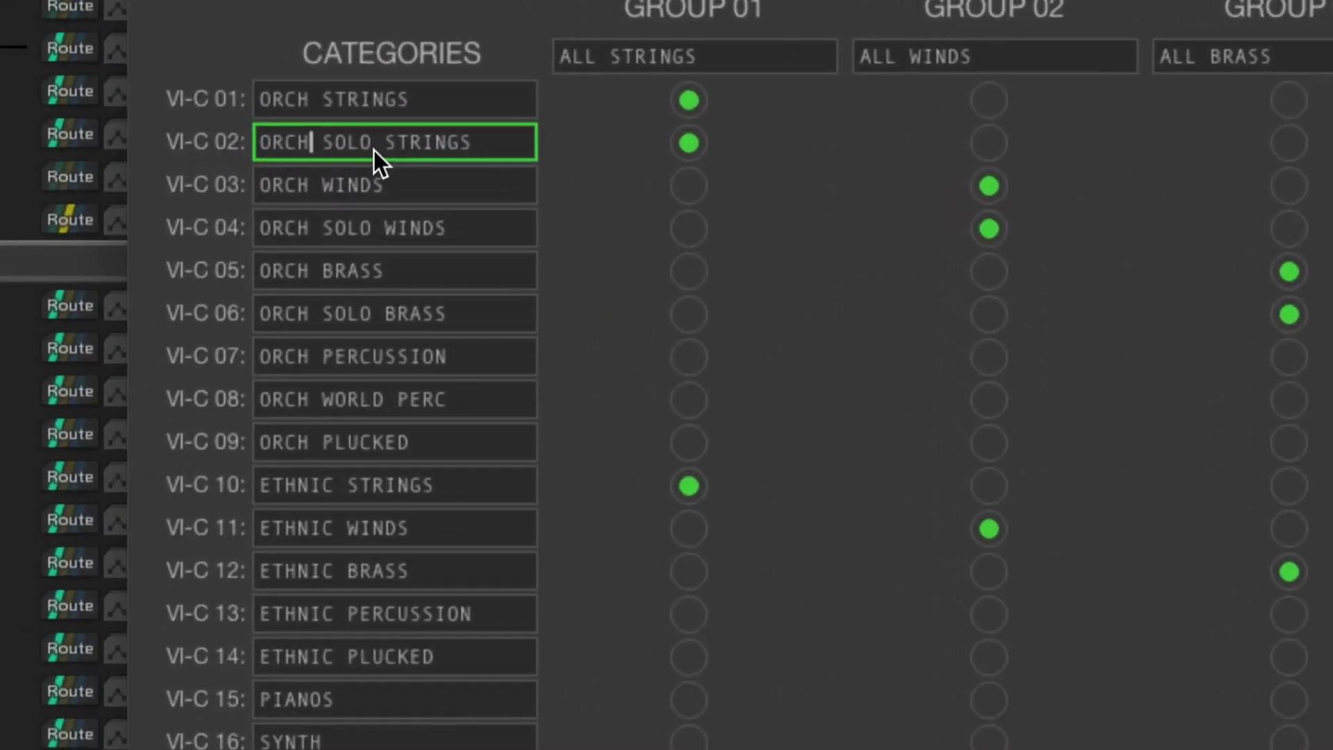
pyautogui.moveTo(480, 142); pyautogui.dragTo(277, 136)
pyautogui.click(364, 185)
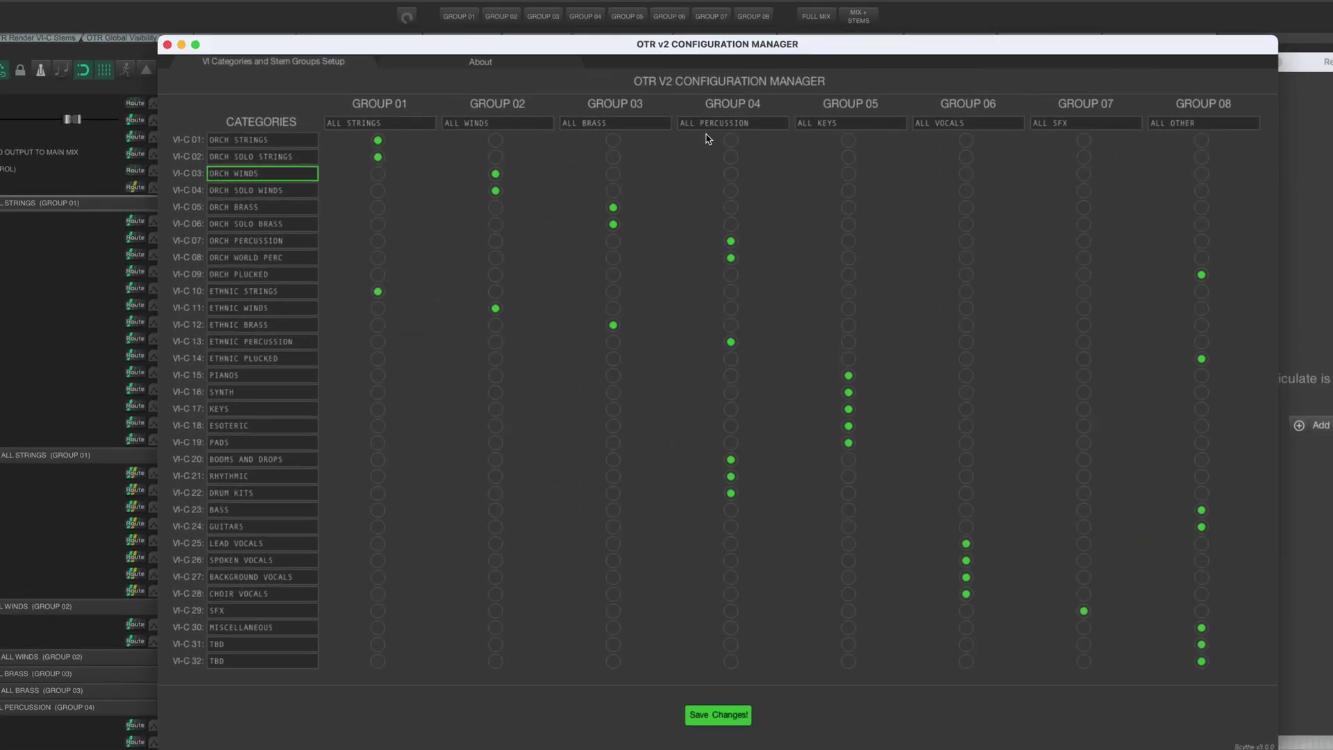
# Examine the stem group names and the ETHNIC STRINGS category assignment, and close the configuration manager without saving.
pyautogui.click(490, 127)
pyautogui.click(576, 127)
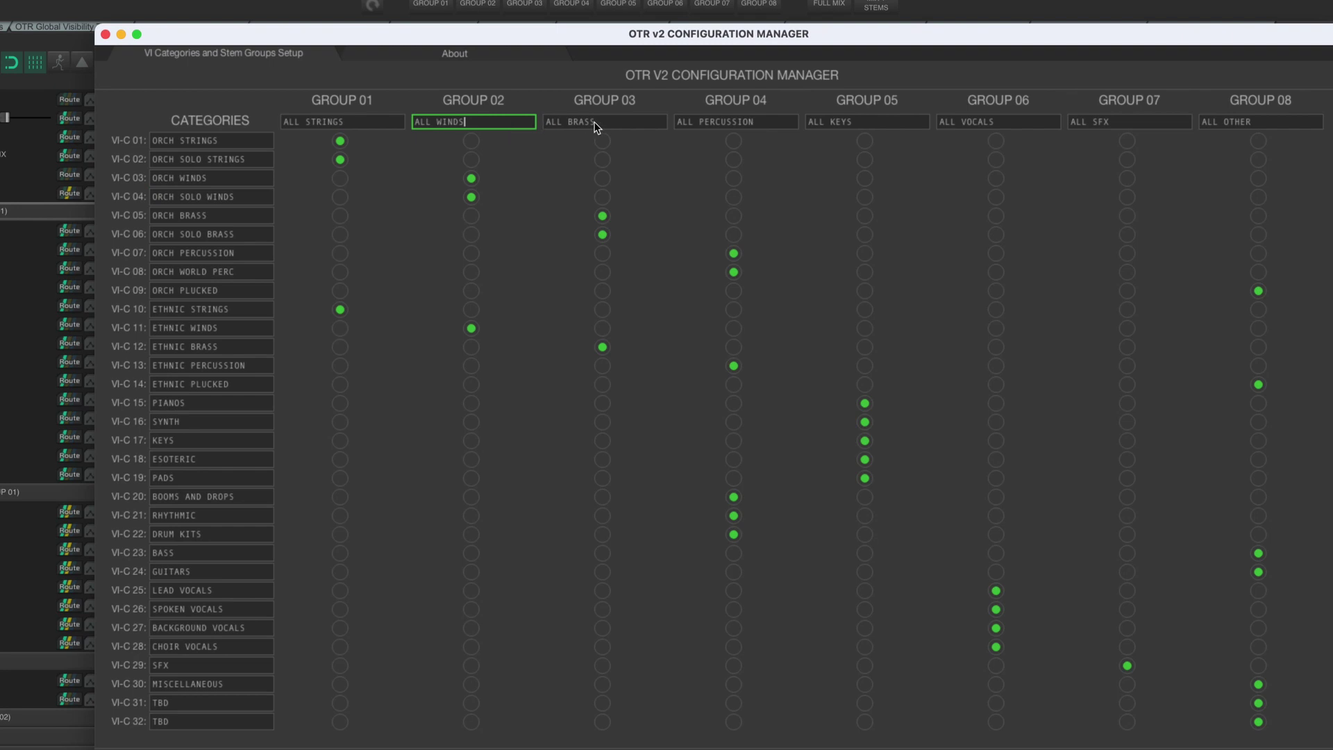
pyautogui.press('Tab')
pyautogui.press('Tab')
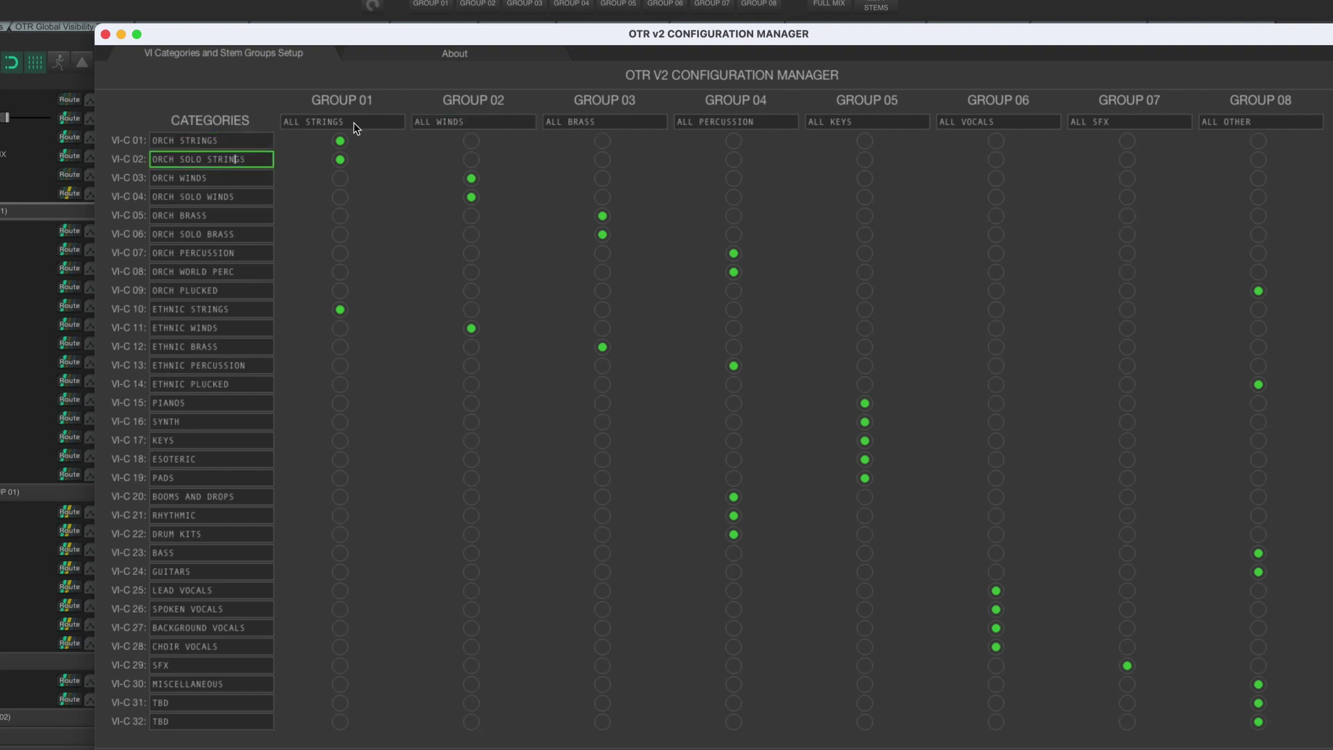
pyautogui.click(328, 117)
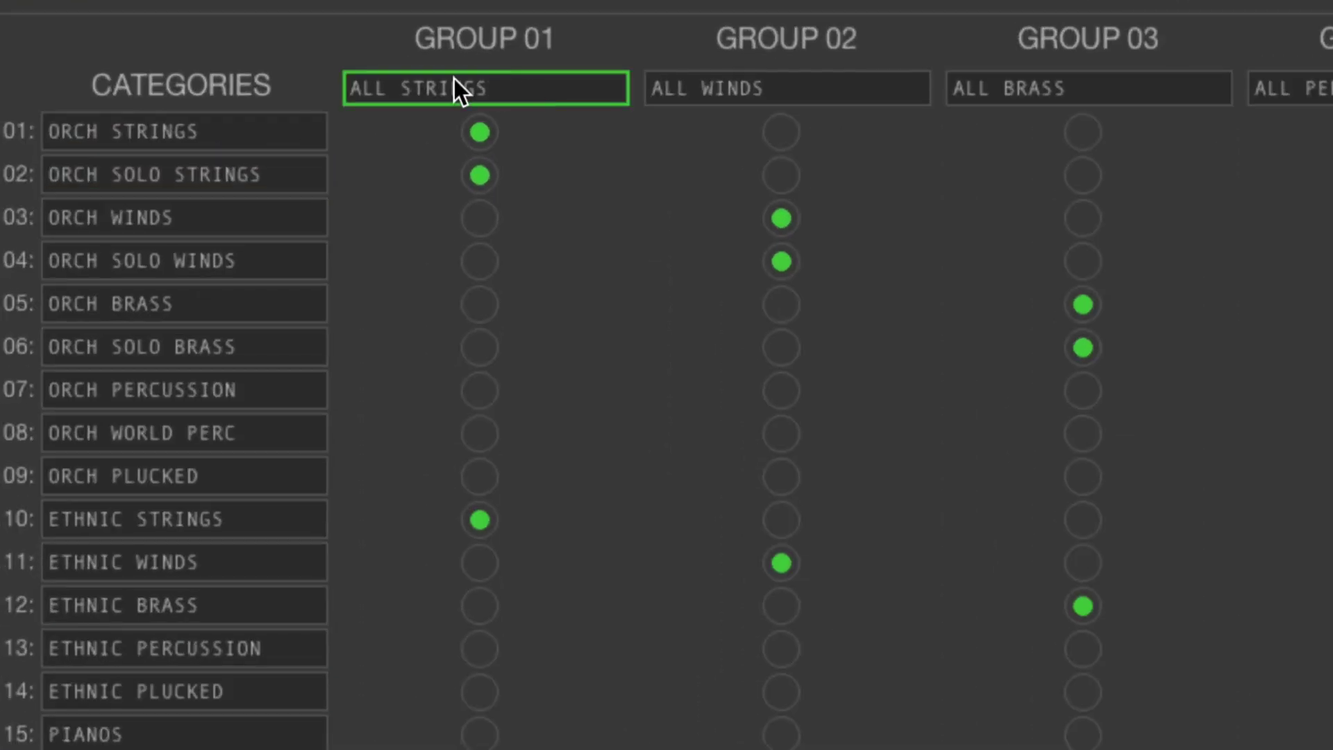
pyautogui.click(250, 517)
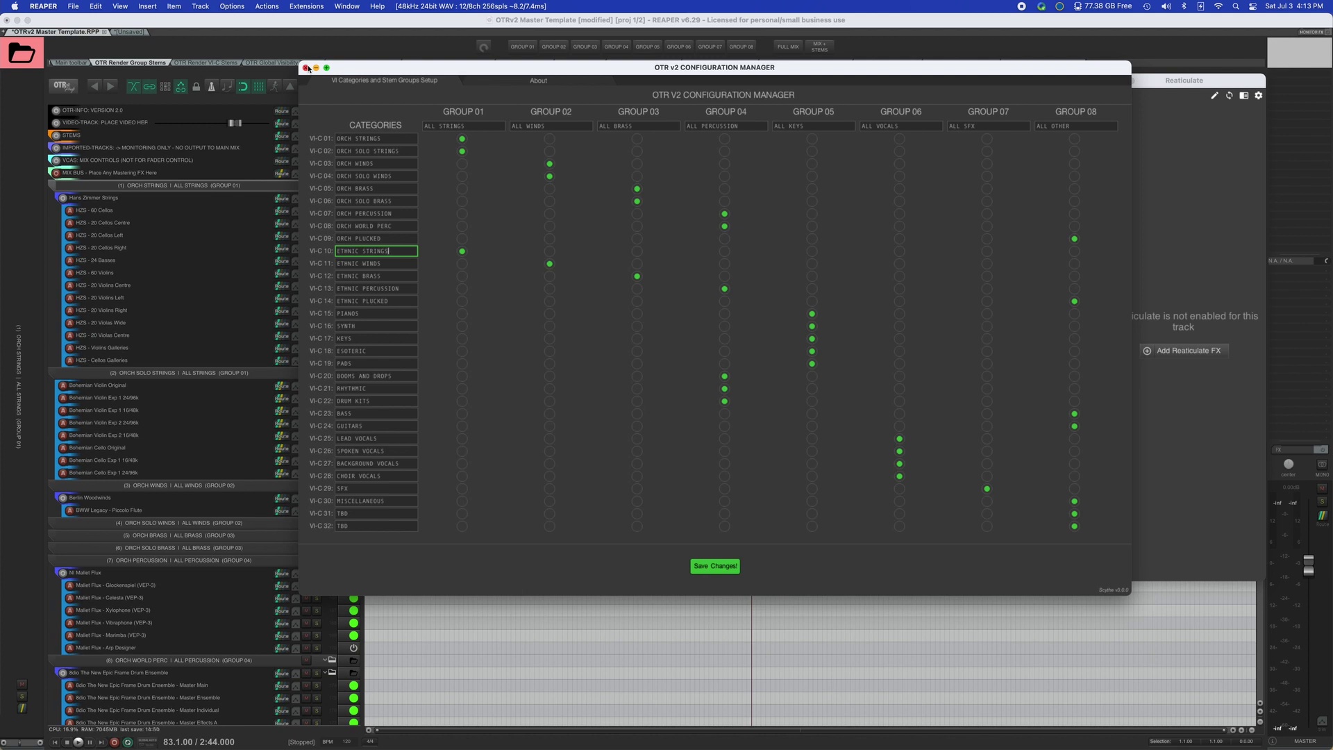
pyautogui.click(306, 67)
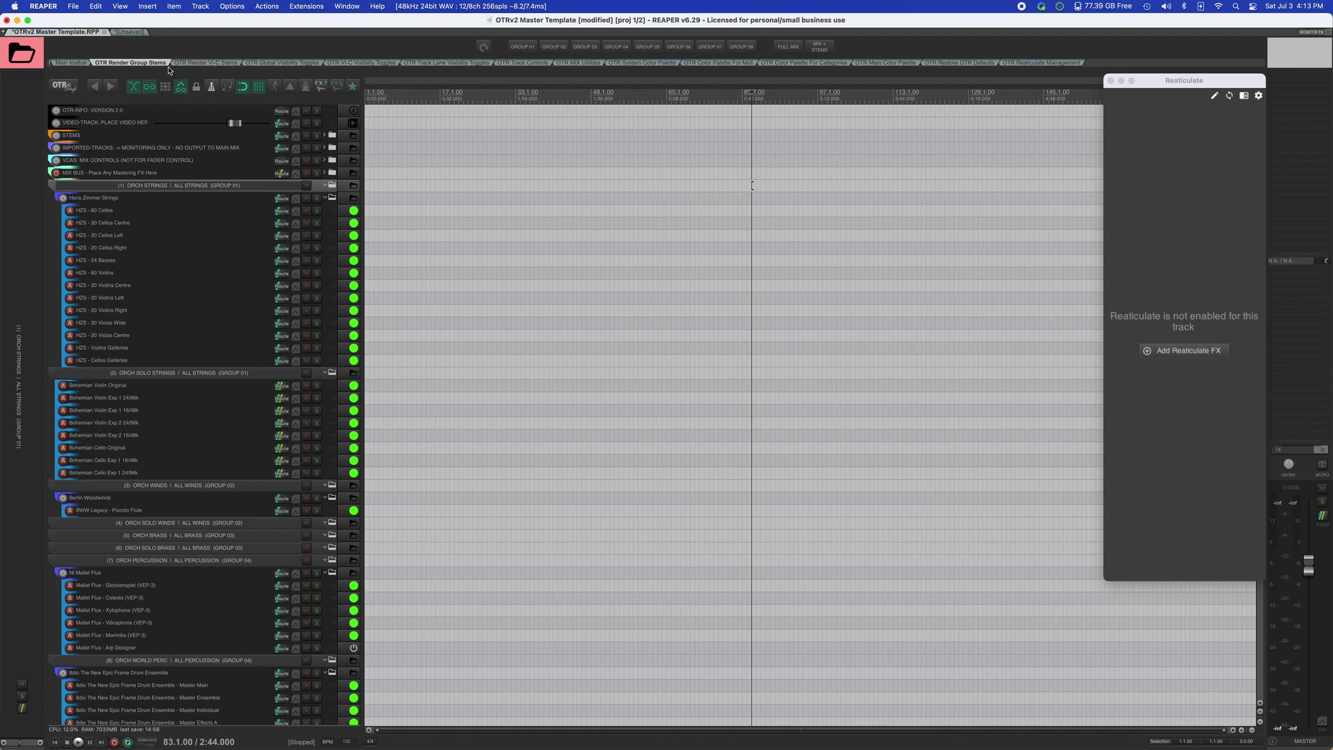
# Reopen the OTR v2 Configuration Manager, review the ORCH STRINGS and ORCH SOLO STRINGS categories, and close it unsaved.
pyautogui.click(63, 85)
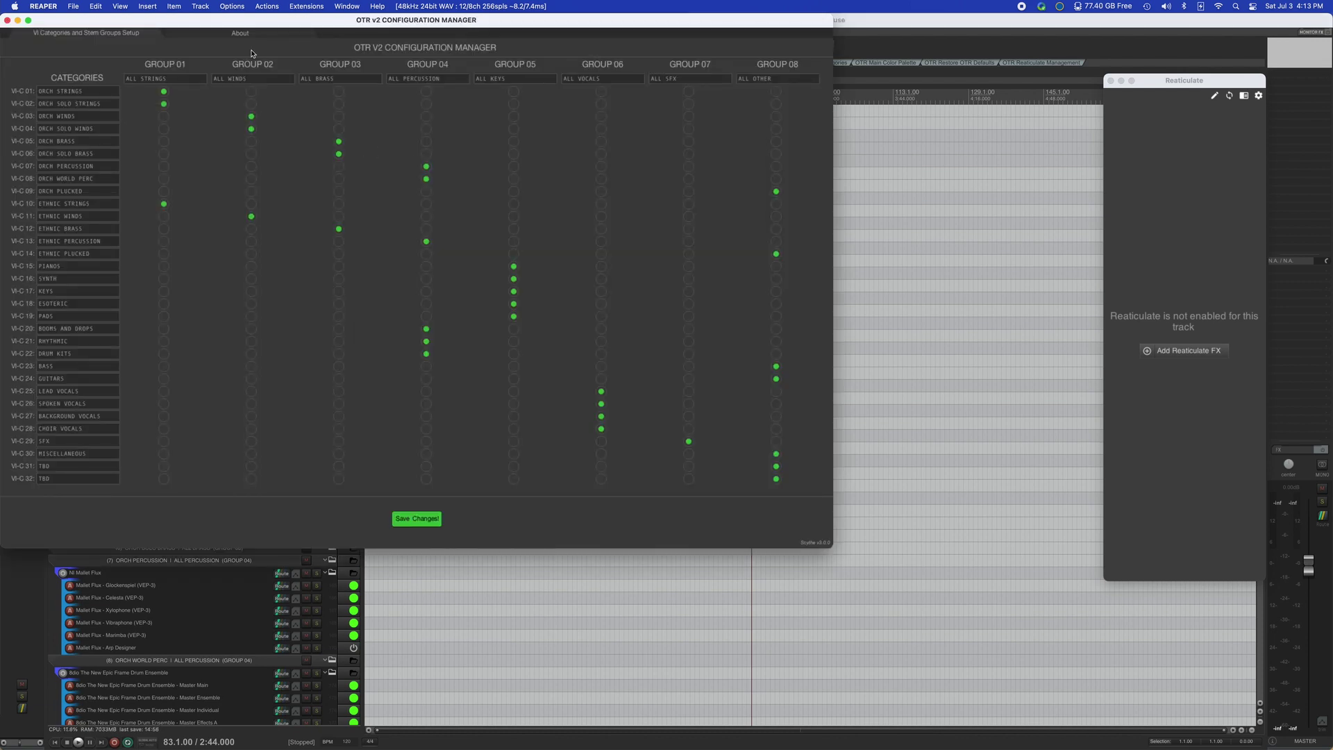
pyautogui.moveTo(216, 19); pyautogui.dragTo(473, 82)
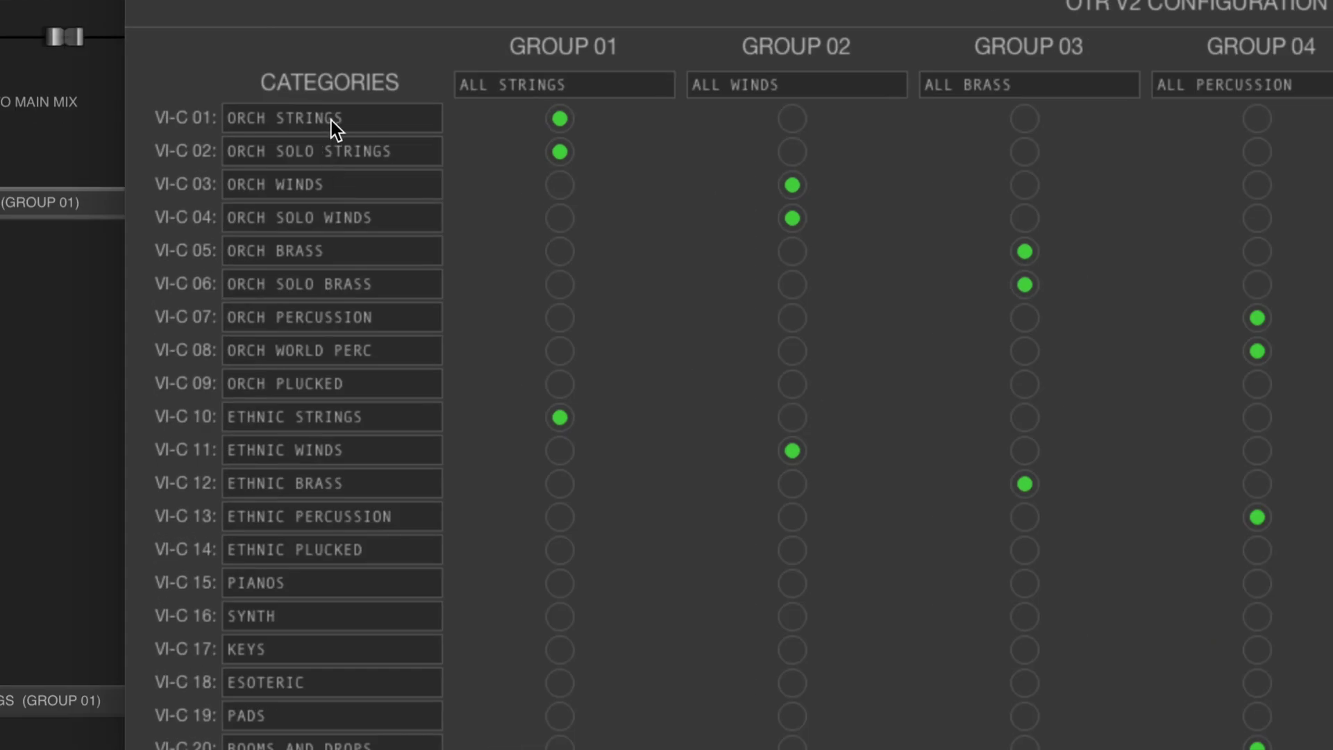
pyautogui.click(335, 154)
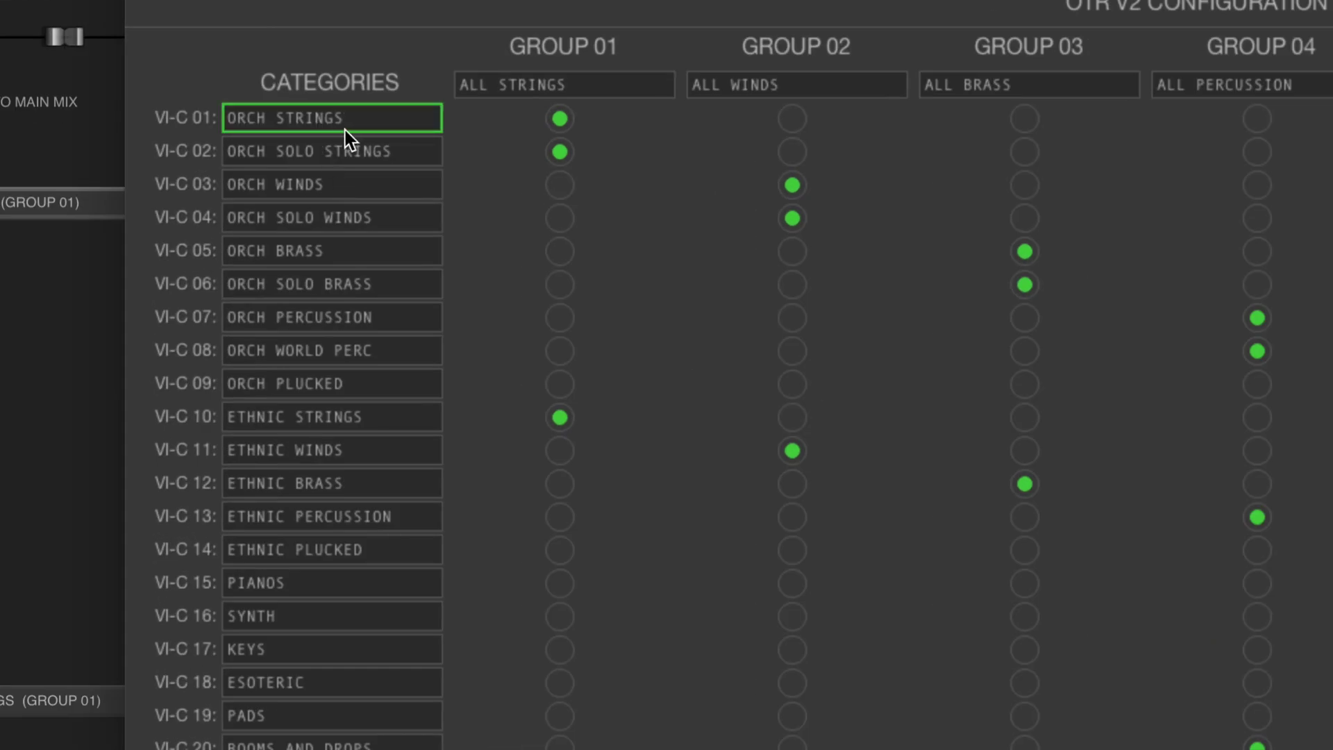
pyautogui.click(338, 116)
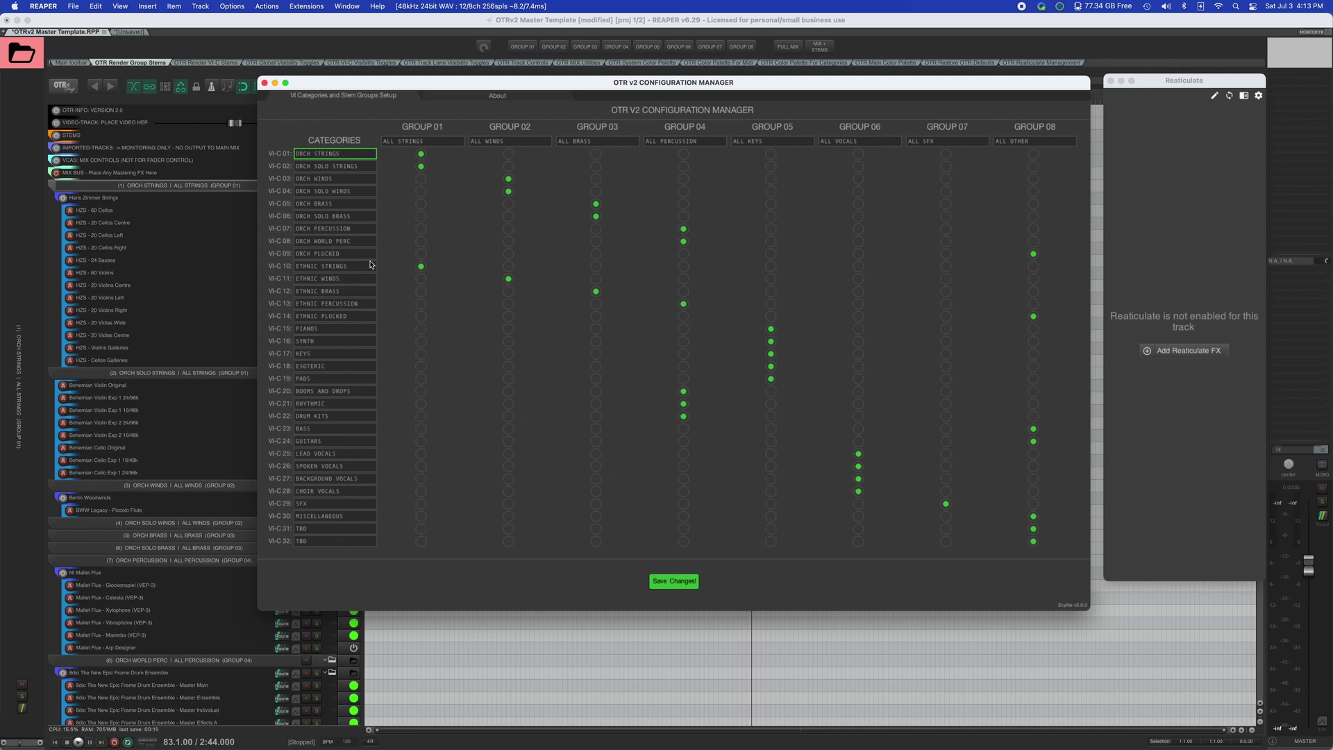
pyautogui.click(264, 82)
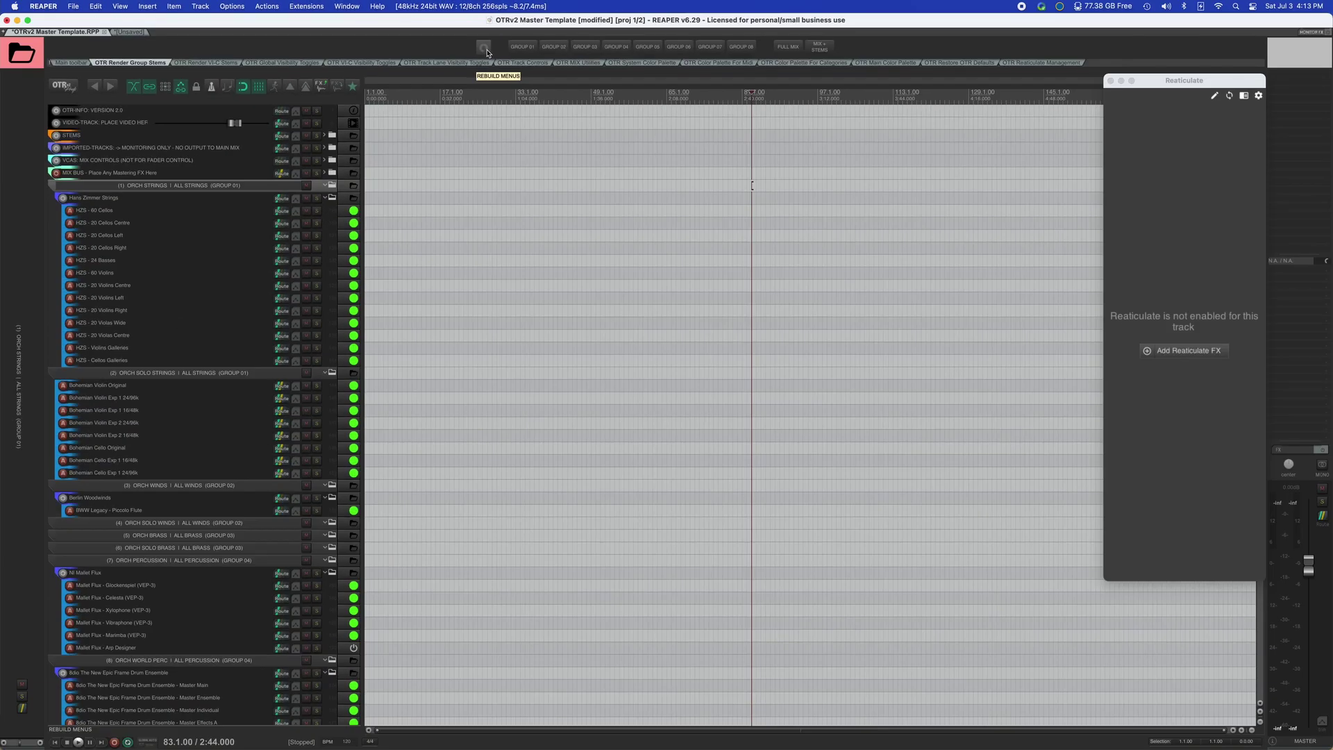
# Look over the menu rebuild command, the VI-C stem and global visibility commands, and return to OTR Render Group Stems.
pyautogui.click(486, 48)
pyautogui.scroll(-1, 456, 134)
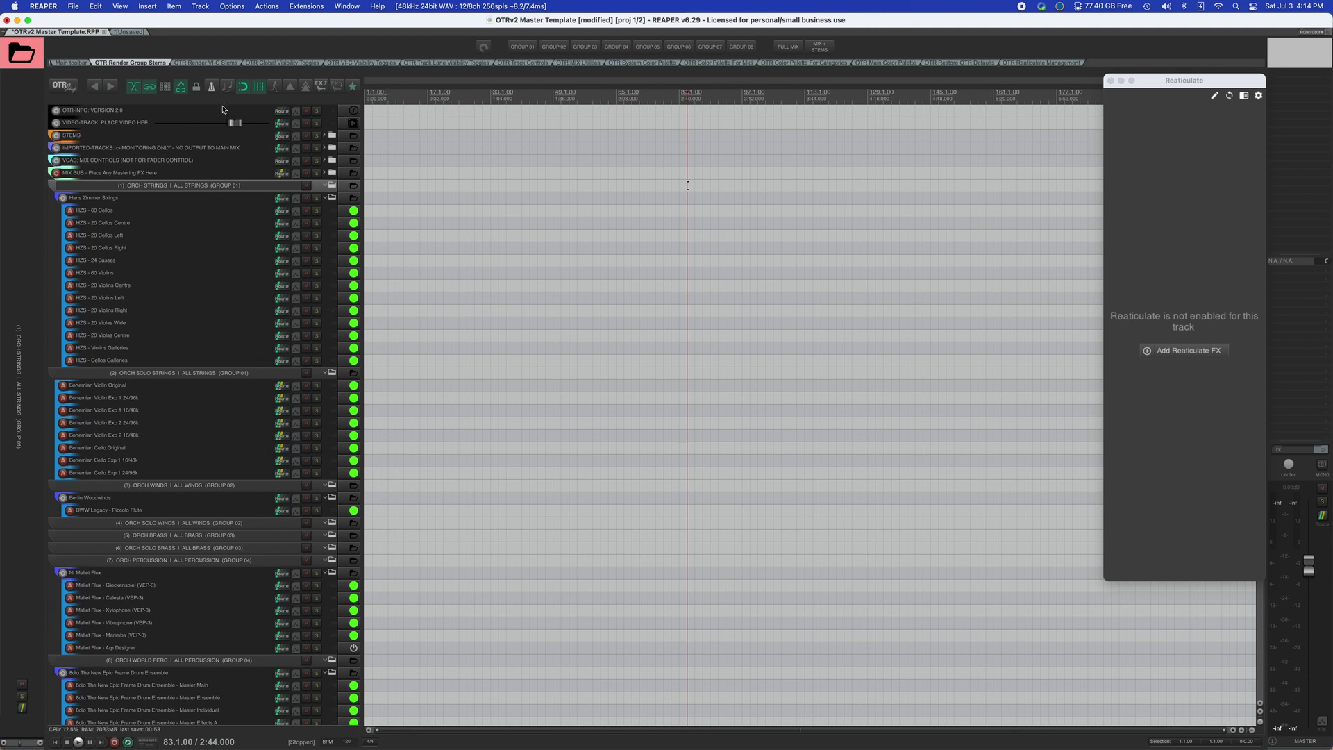
pyautogui.click(221, 63)
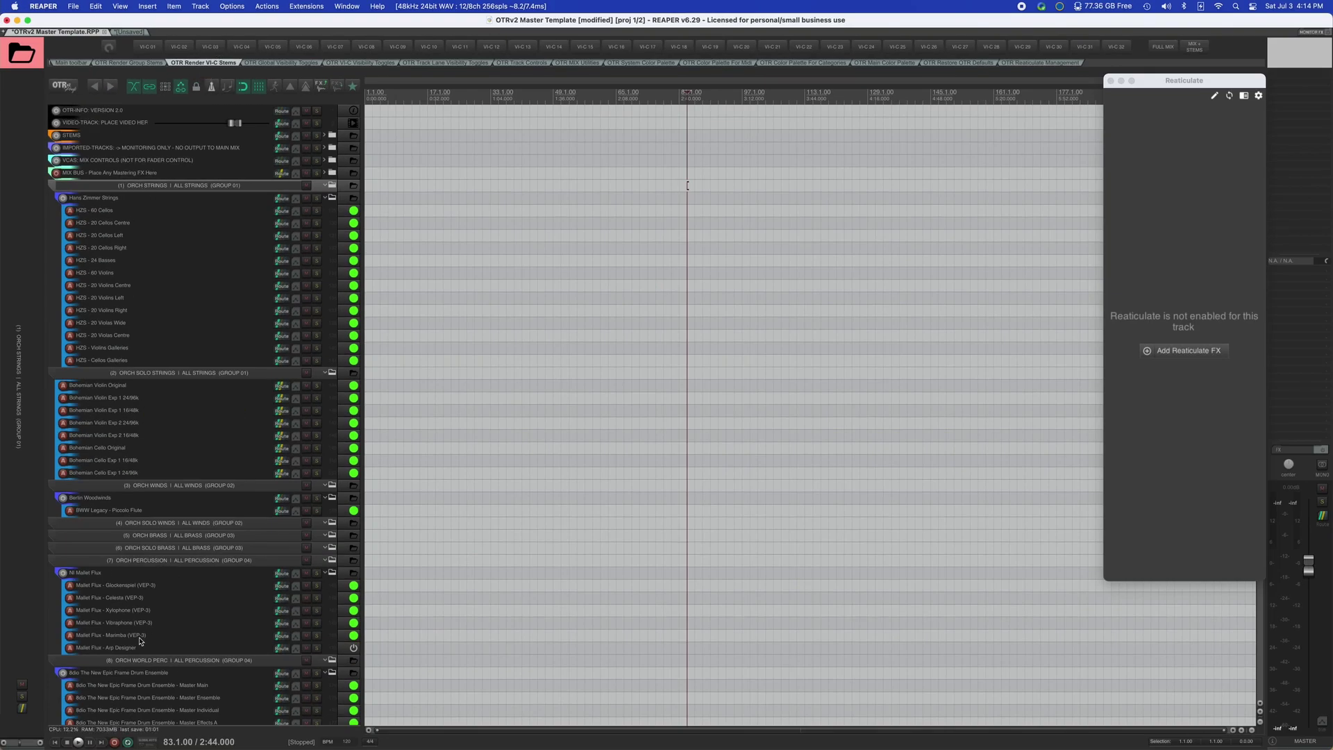
pyautogui.click(177, 540)
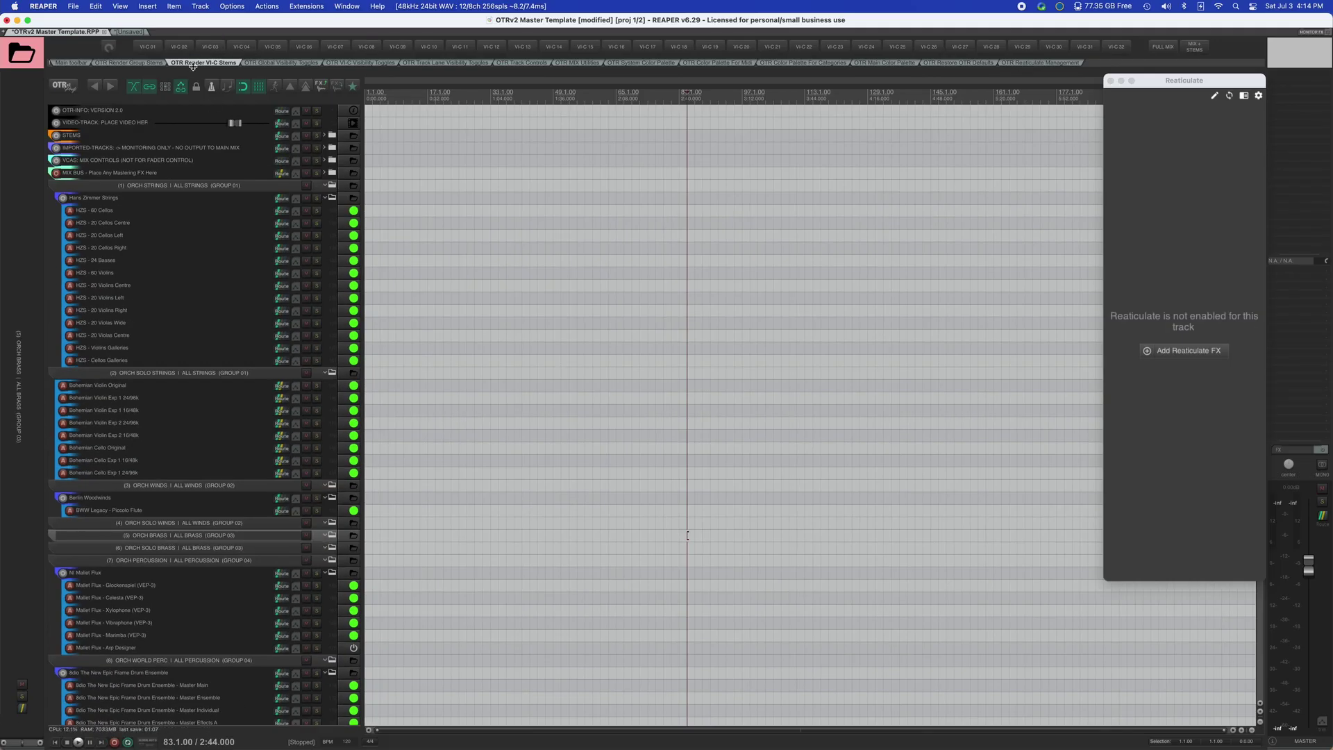
pyautogui.click(260, 63)
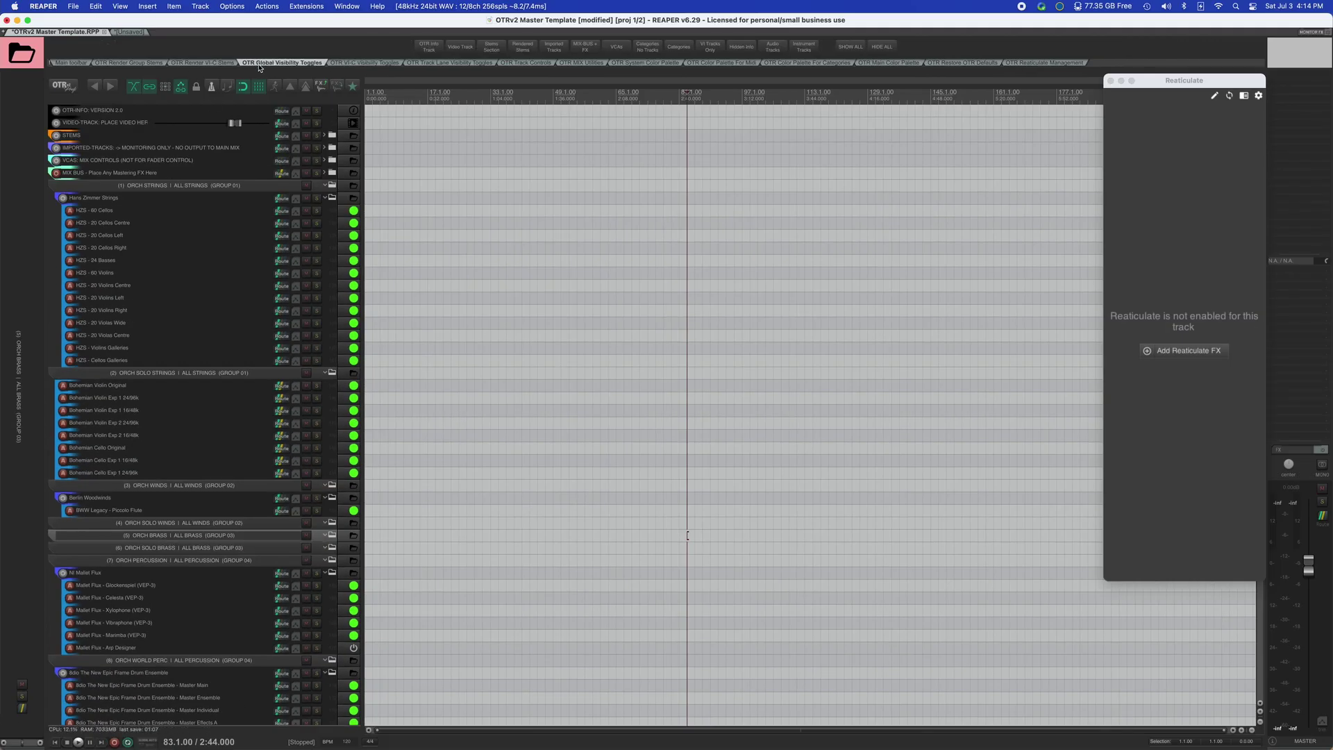
pyautogui.click(154, 63)
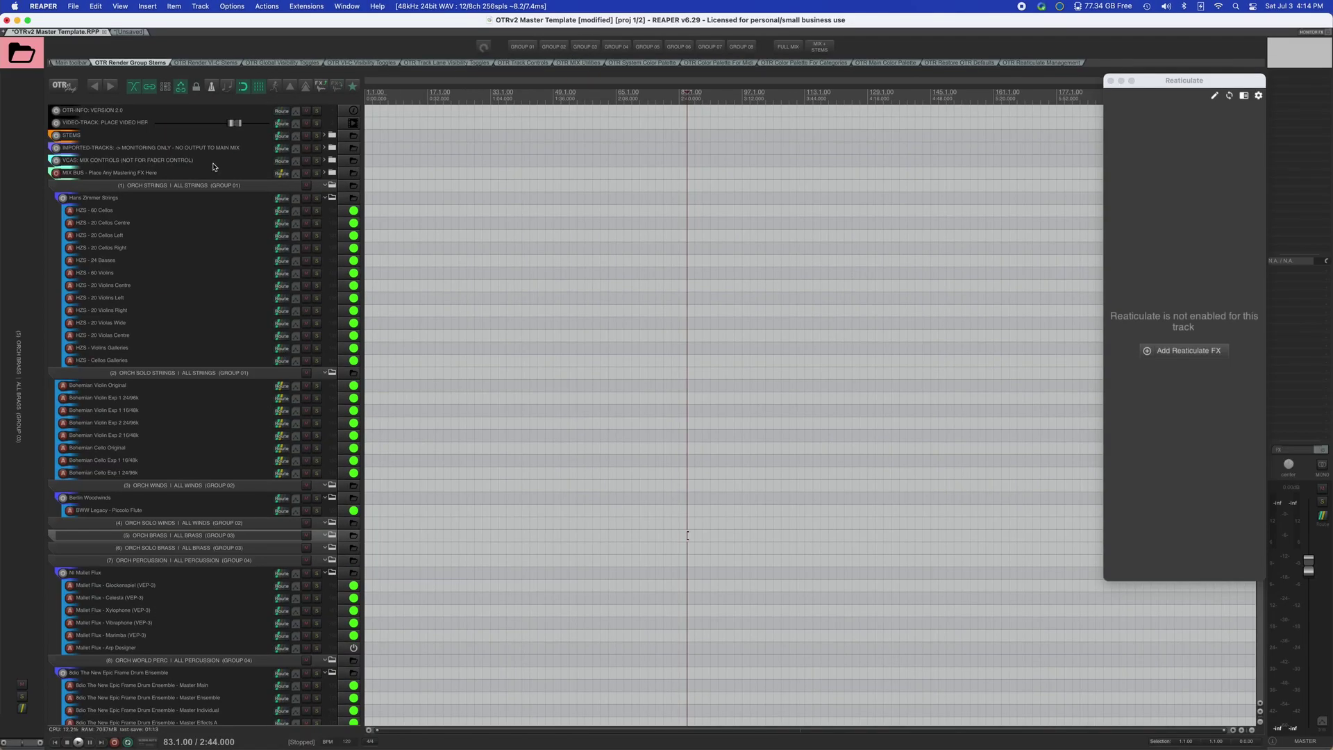
# Select the ORCH STRINGS group track, rebuild the menus with custom button names from the project, and restart REAPER.
pyautogui.click(169, 189)
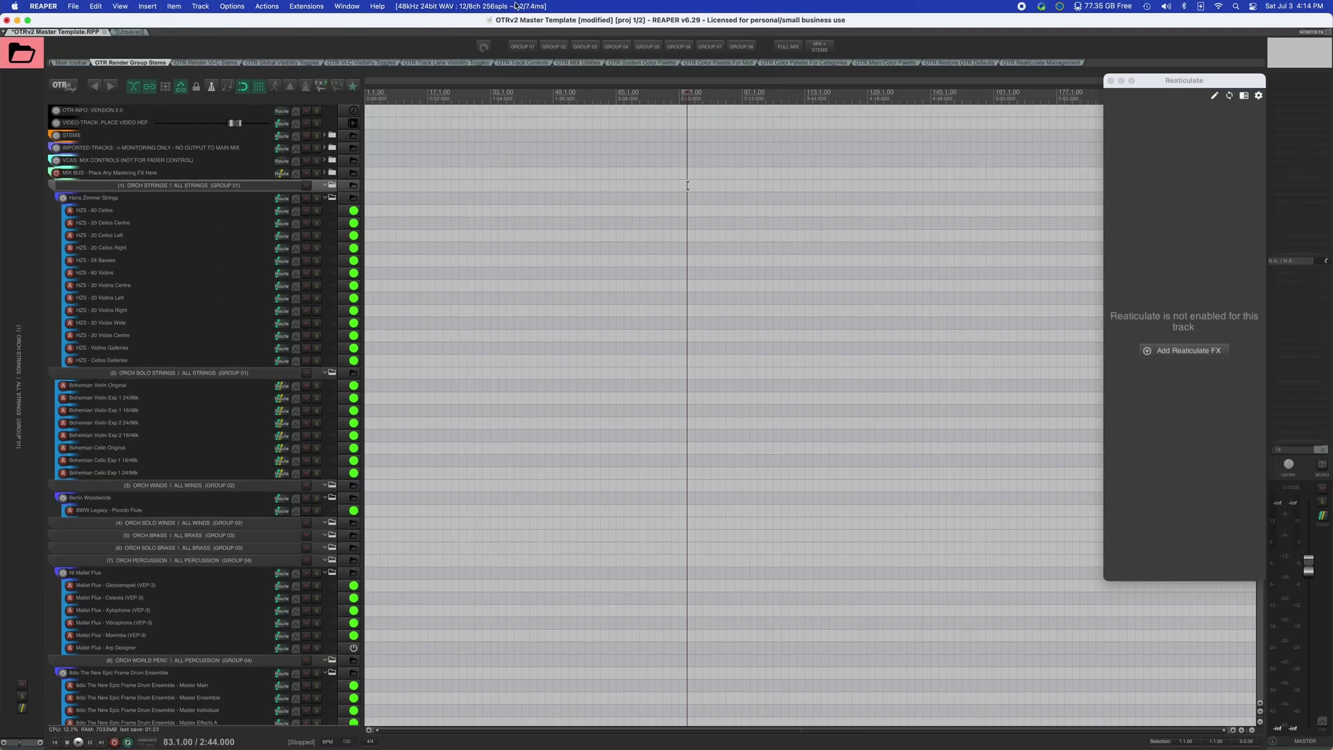
pyautogui.click(484, 47)
pyautogui.click(697, 344)
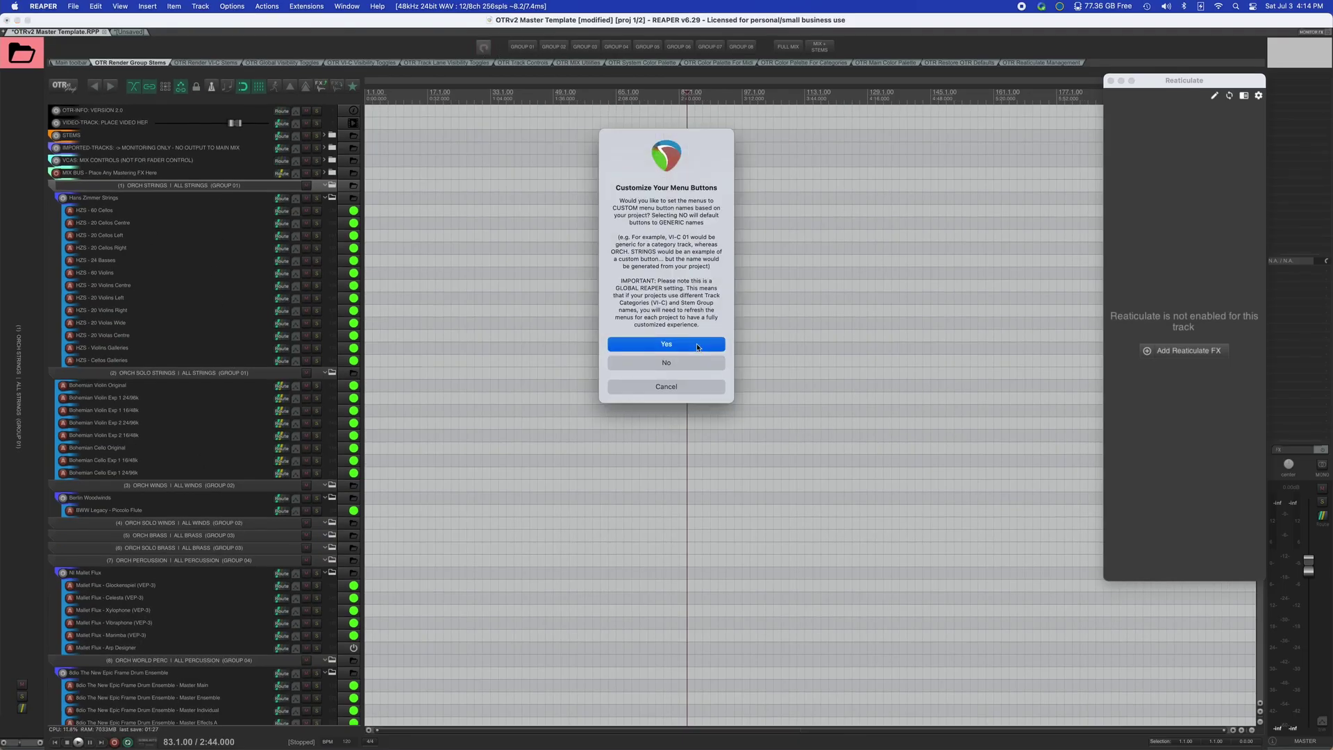
pyautogui.click(687, 316)
pyautogui.click(43, 7)
pyautogui.click(68, 114)
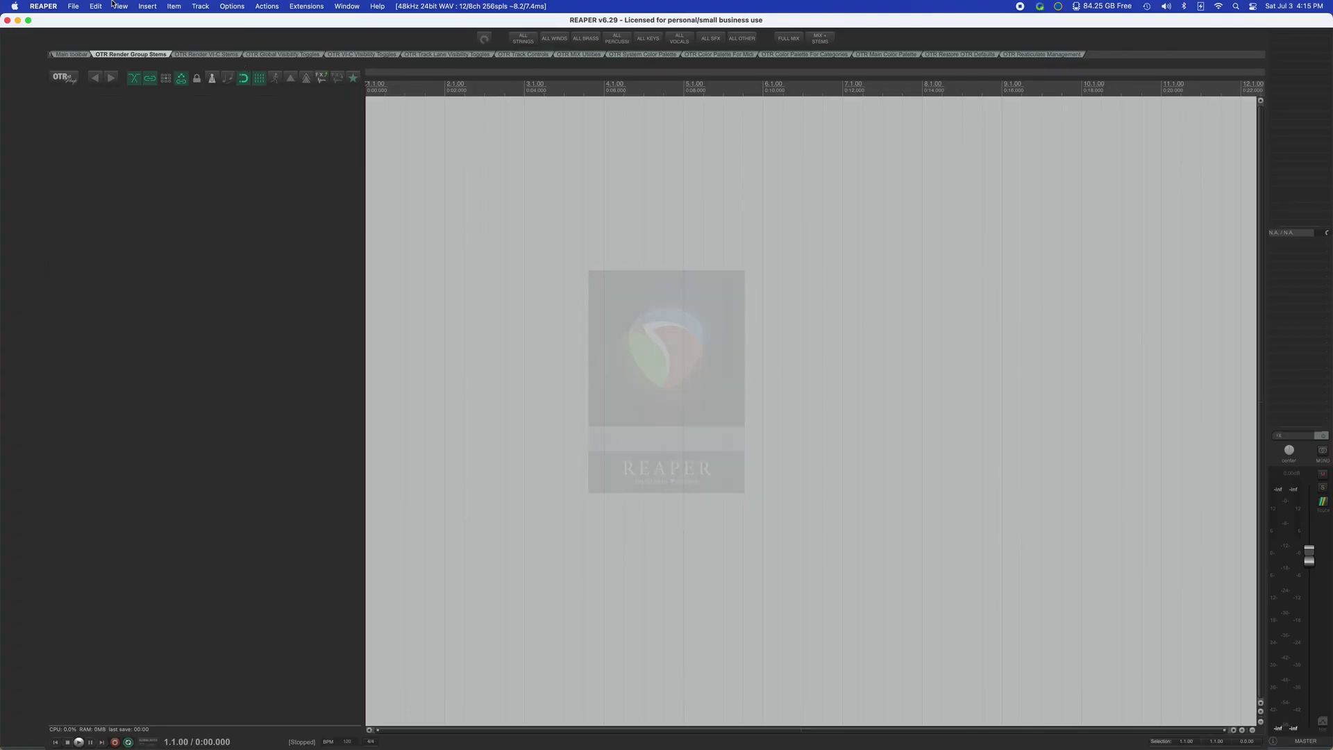
# Reopen the OTRv2 Master Template project.
pyautogui.click(89, 5)
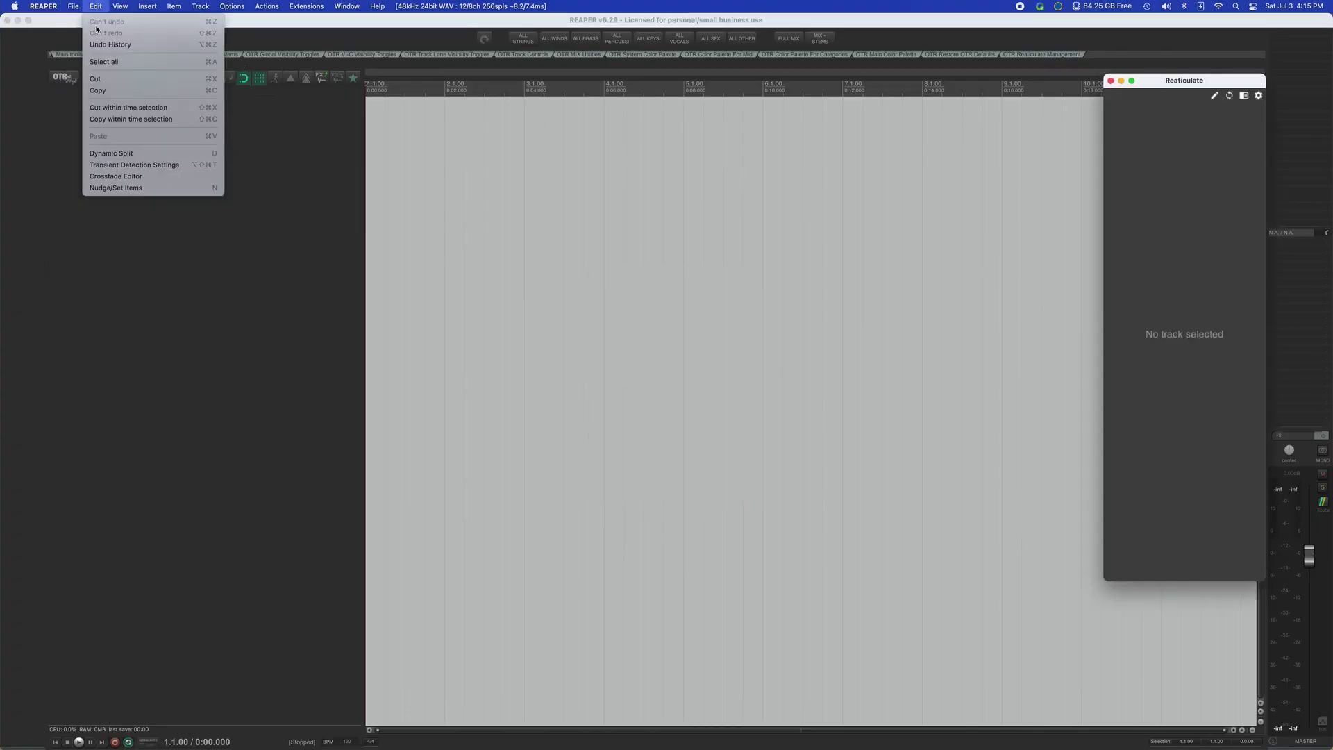
pyautogui.moveTo(73, 6)
pyautogui.moveTo(93, 119)
pyautogui.click(277, 121)
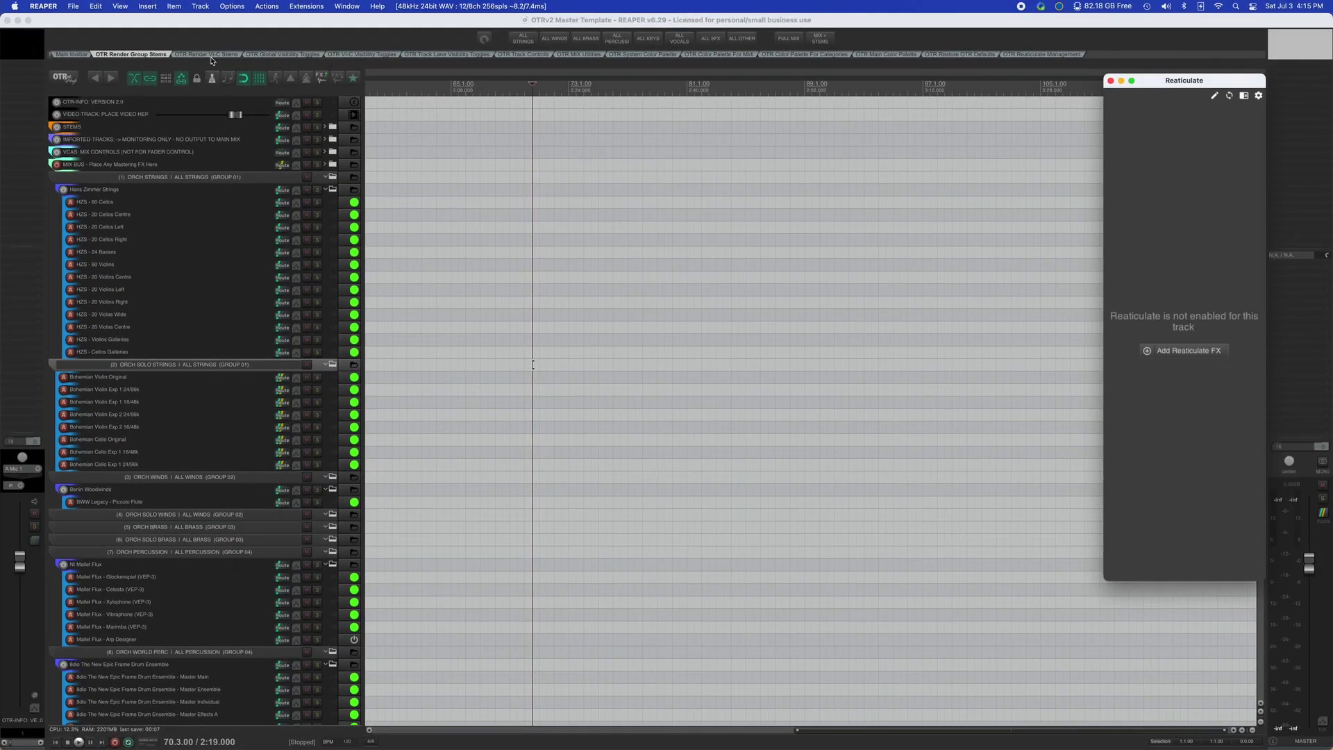
# Look over the renamed commands for VI-C stem rendering, global visibility and VI-C visibility.
pyautogui.click(214, 59)
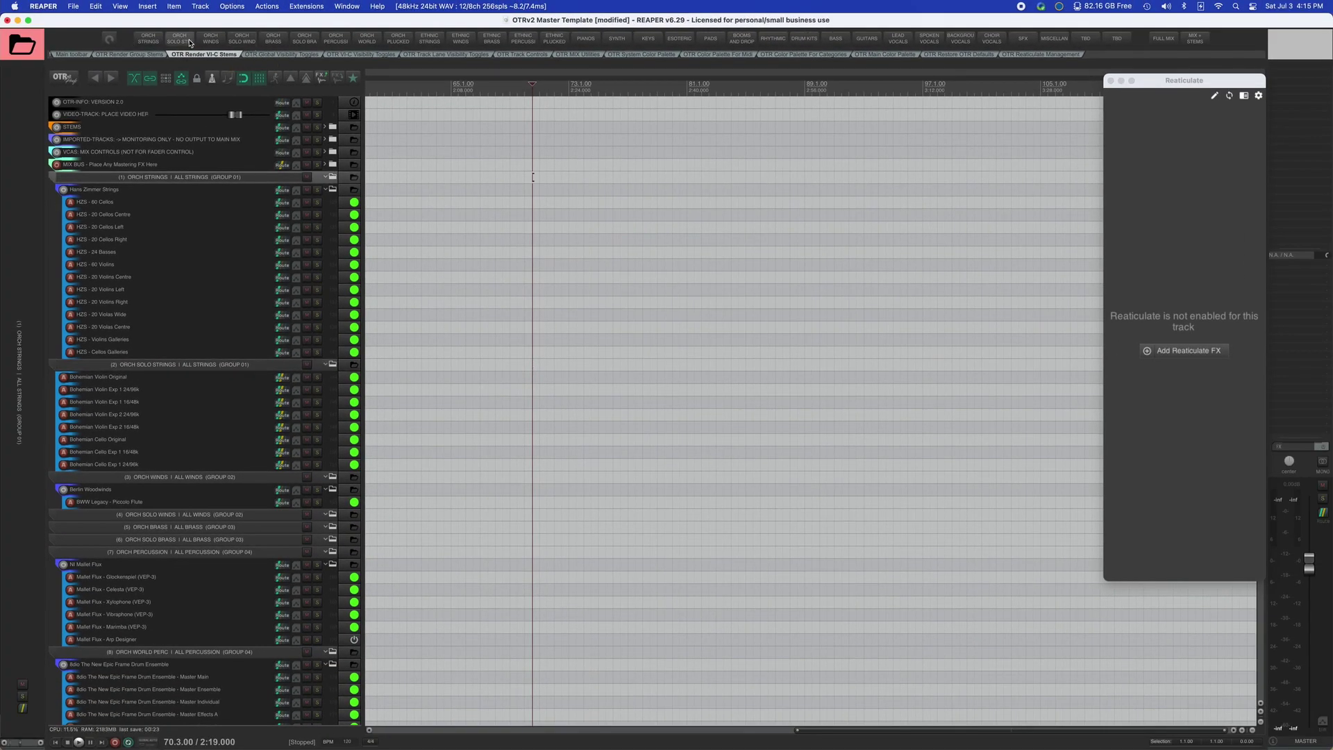
pyautogui.click(285, 56)
pyautogui.click(370, 56)
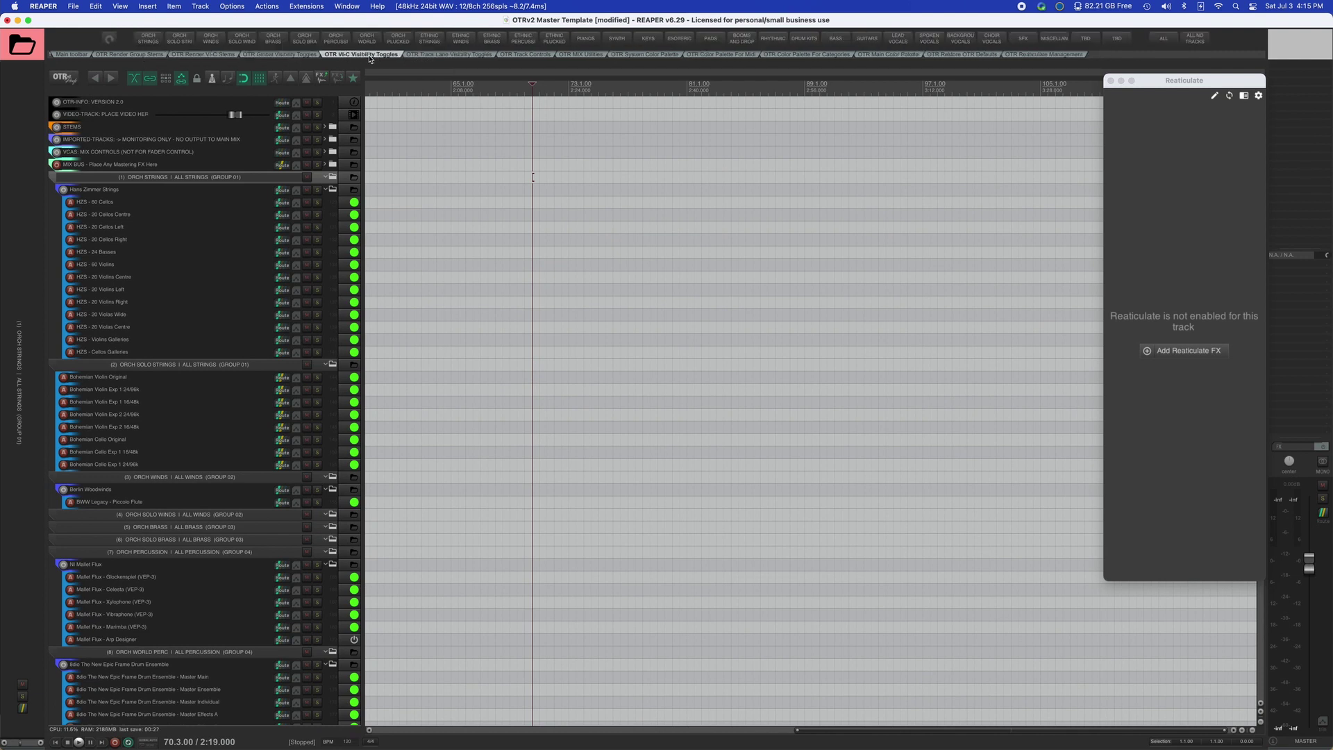
# Toggle the visibility of the ORCH STRINGS and ORCH SOLO STRINGS groups off and on, and hide all instrument group tracks.
pyautogui.scroll(-1, 134, 182)
pyautogui.click(134, 179)
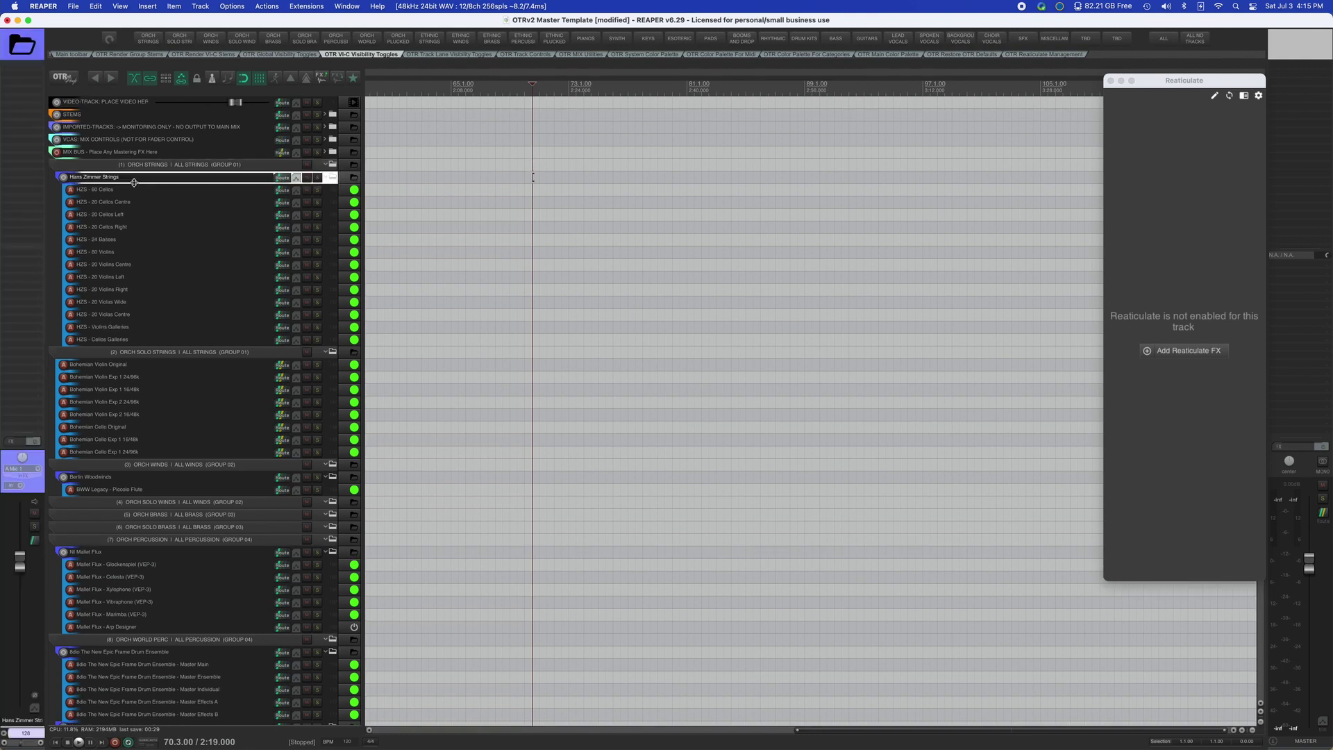
pyautogui.click(151, 178)
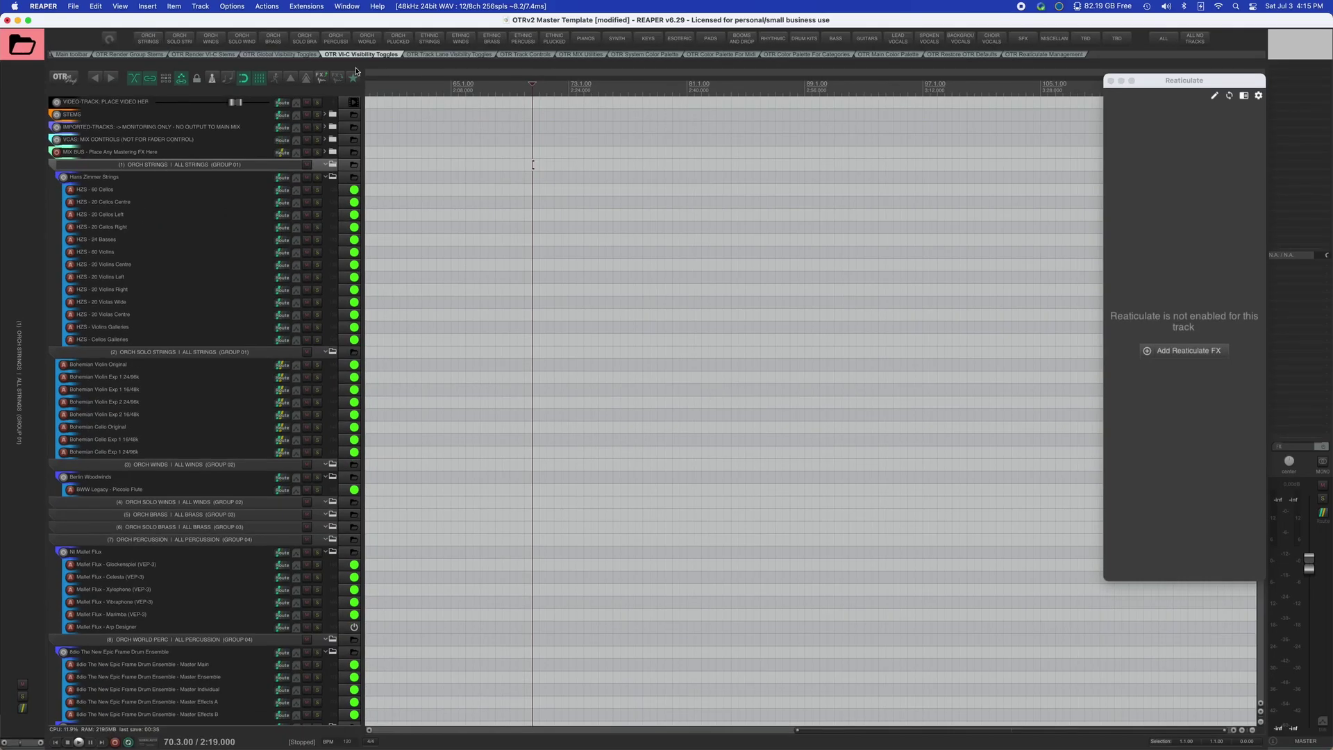
pyautogui.click(150, 40)
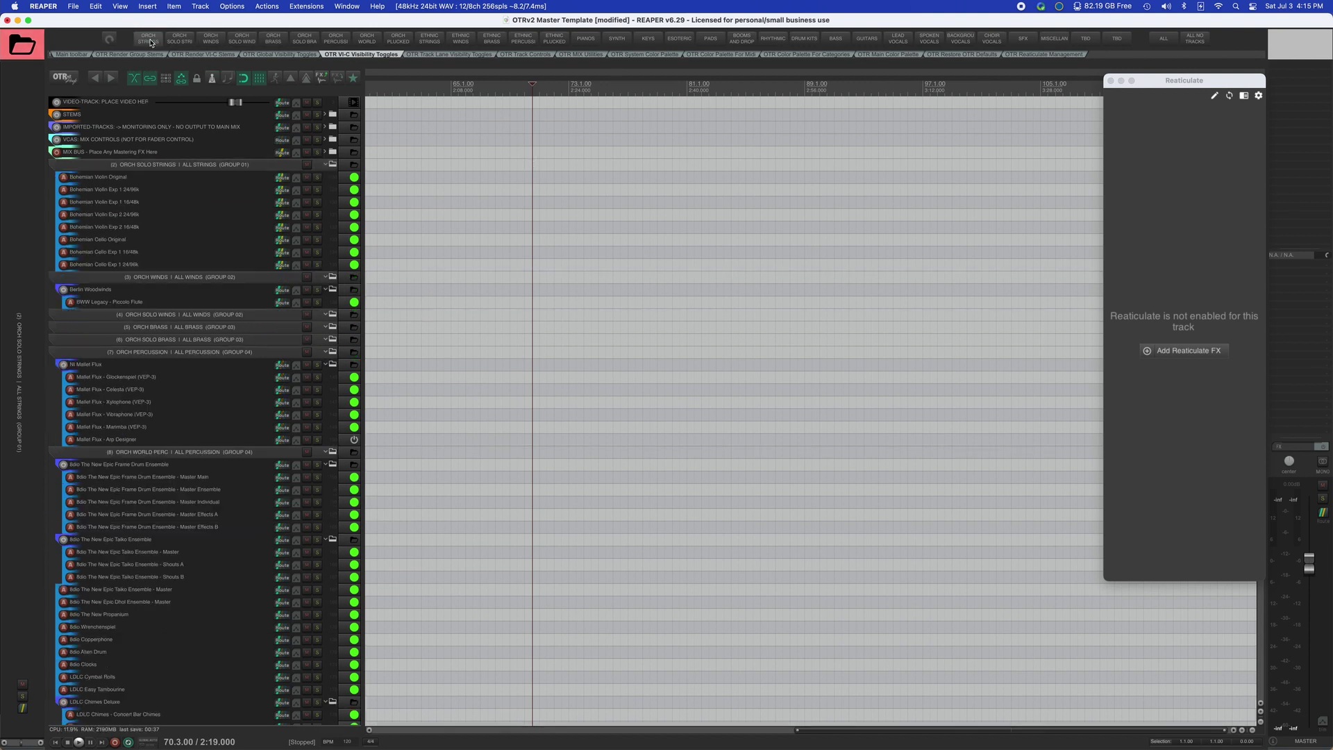
pyautogui.click(177, 39)
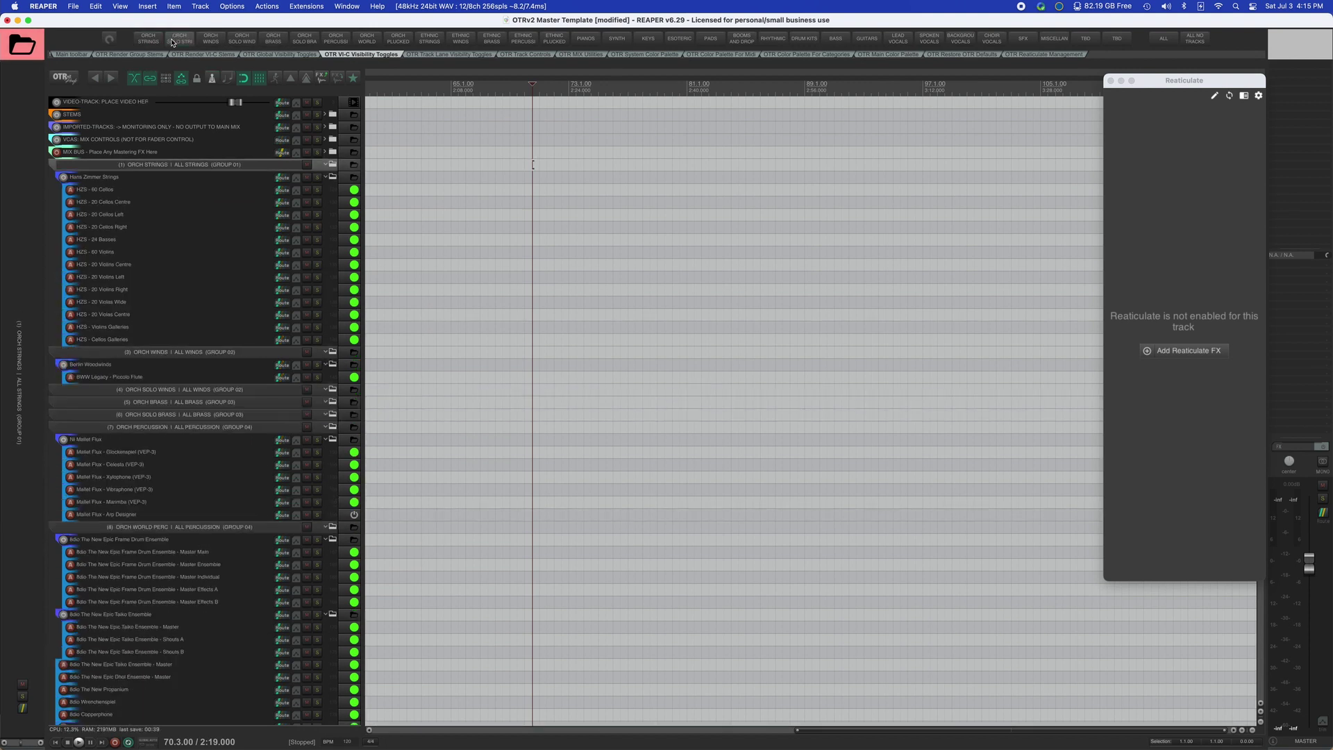
pyautogui.click(177, 41)
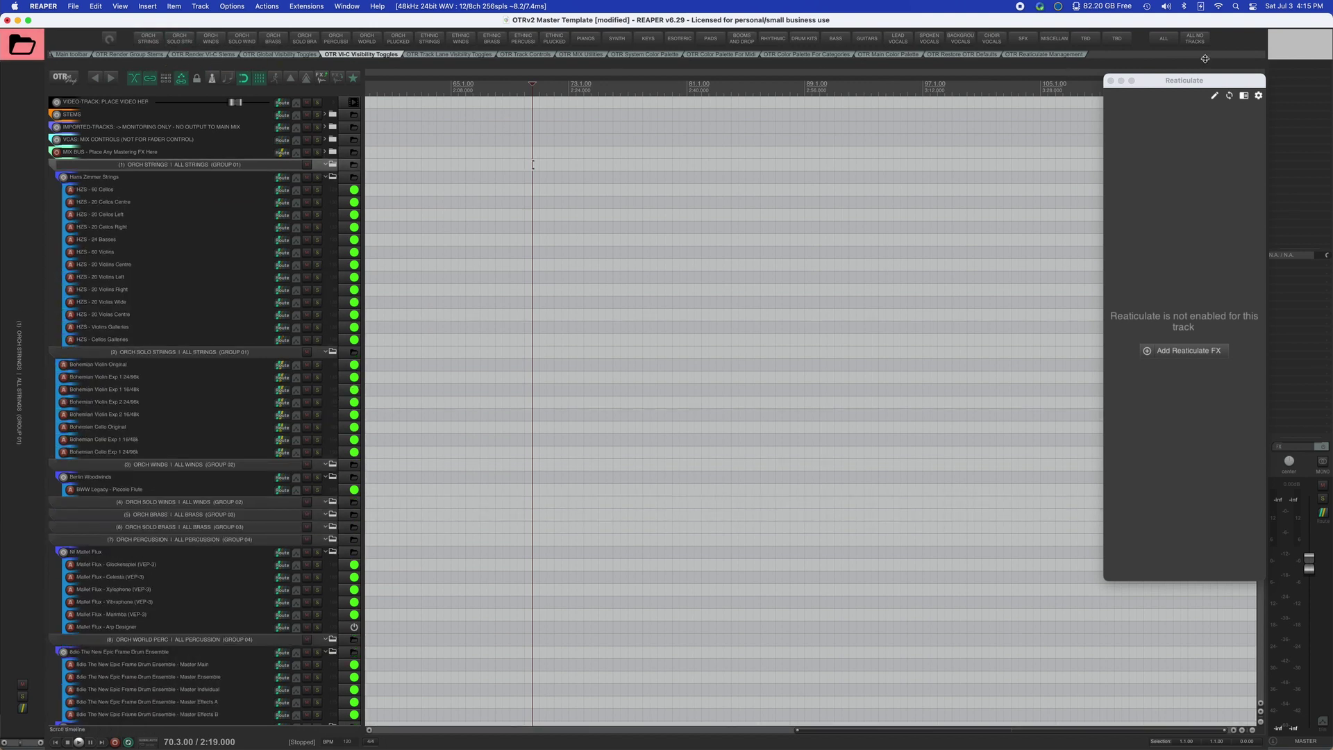
pyautogui.click(180, 45)
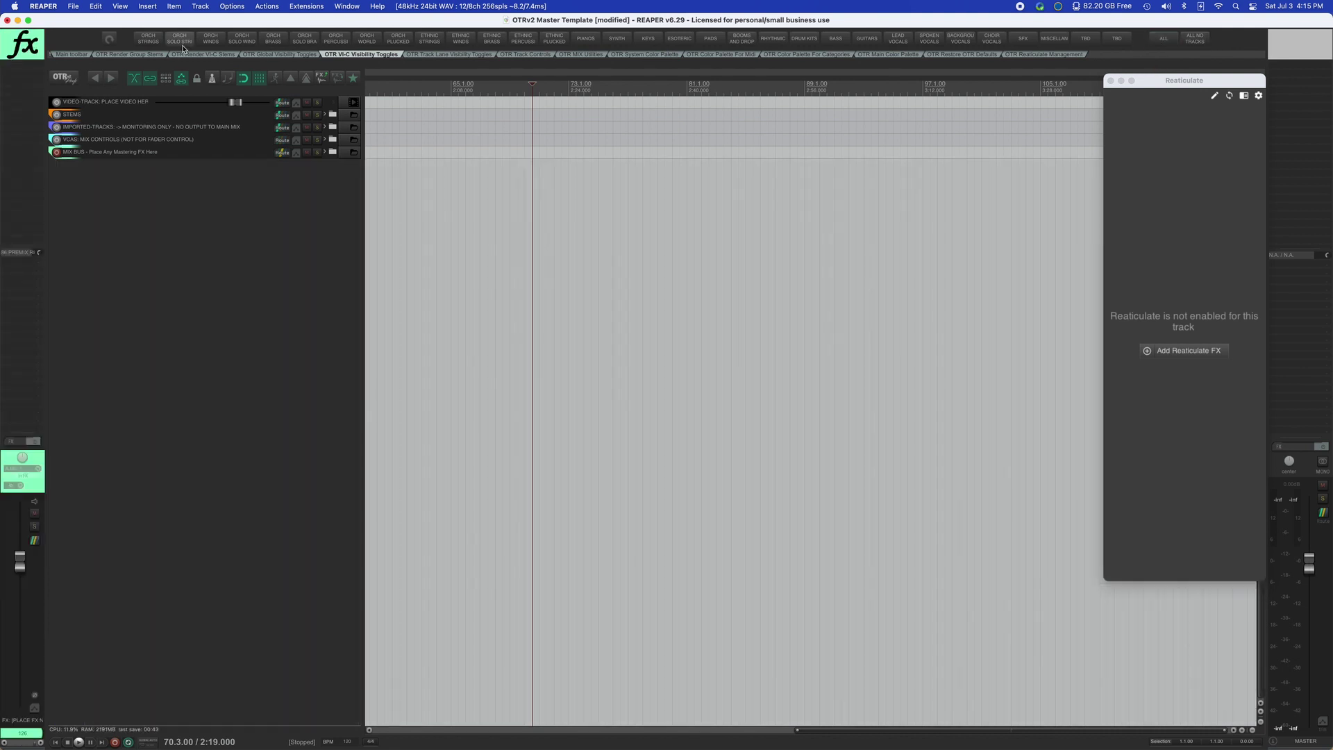
# Show only the ORCH STRINGS, ORCH SOLO STRINGS and ORCH SOLO WINDS groups among the instrument tracks.
pyautogui.click(148, 39)
pyautogui.click(179, 39)
pyautogui.click(242, 39)
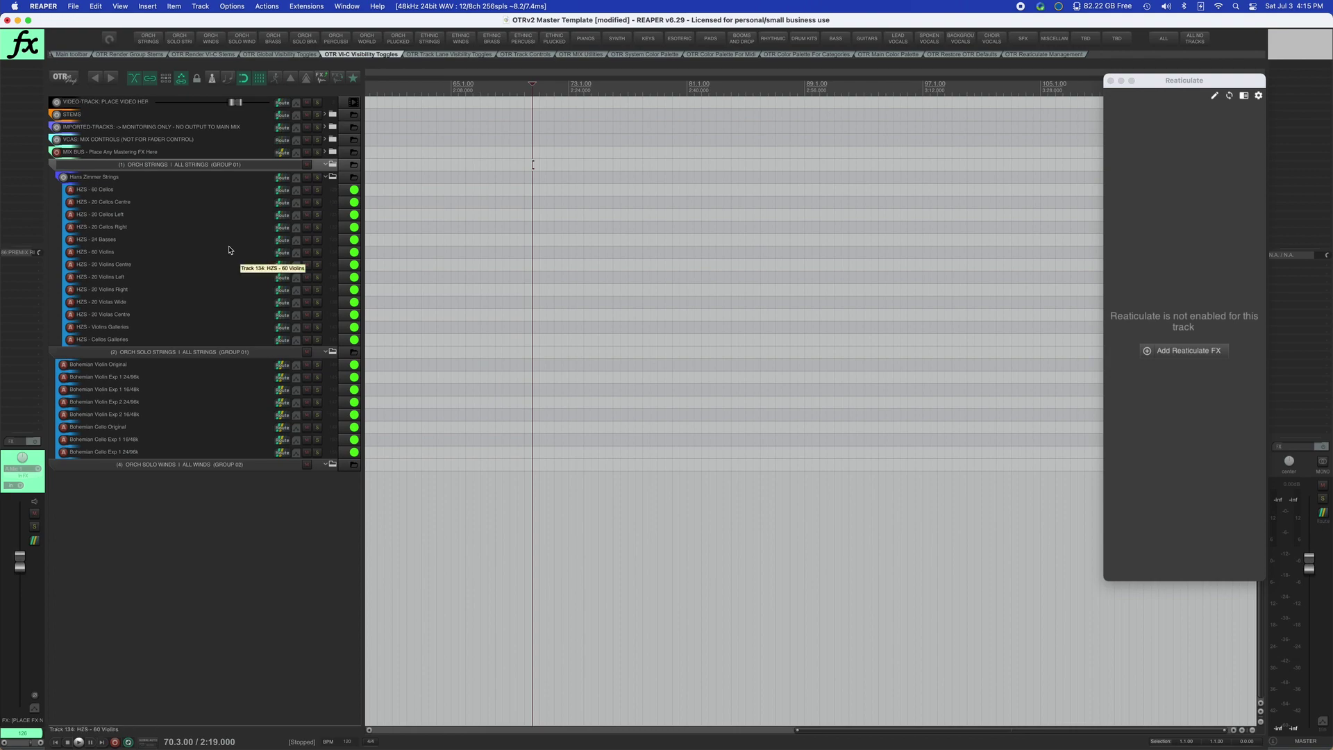
# Look over the OTR mix utilities, track controls and the system, mix and category color palettes, ending on the Main Color Palette.
pyautogui.hscroll(-1, 486, 138)
pyautogui.click(582, 54)
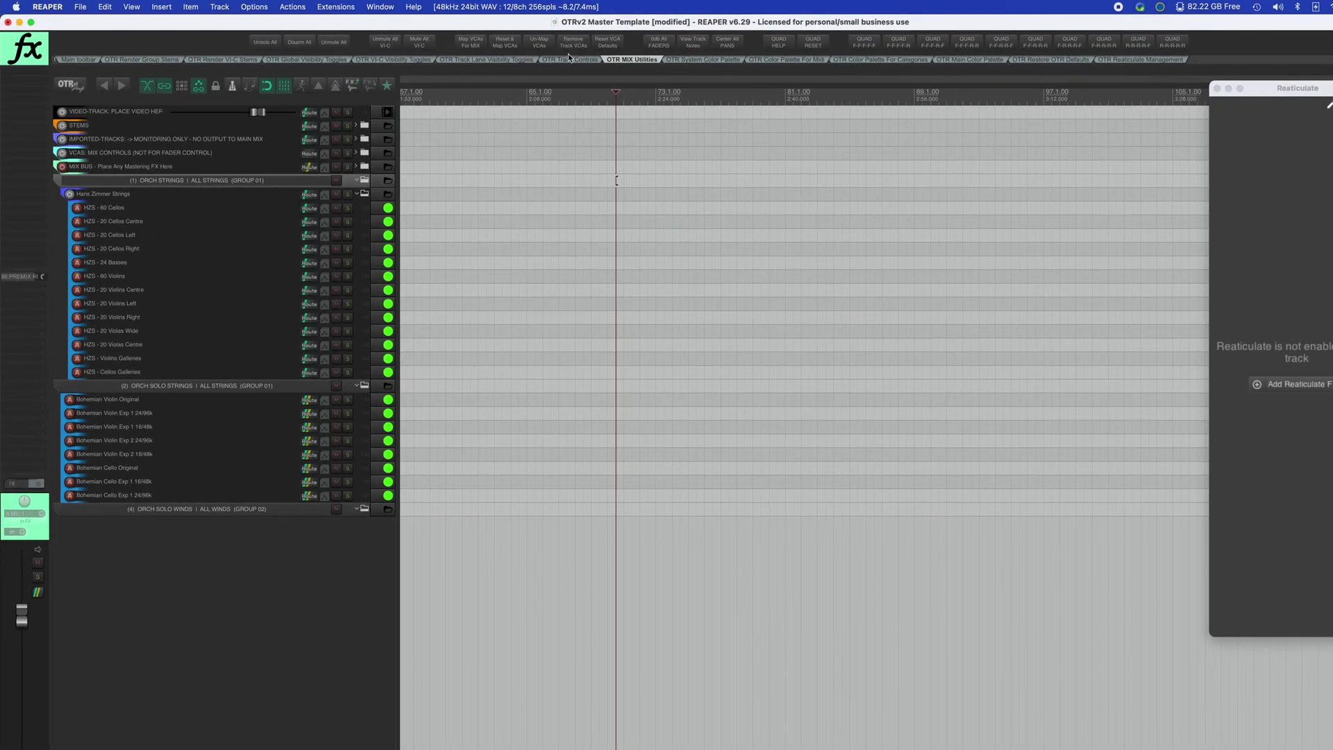
pyautogui.click(568, 59)
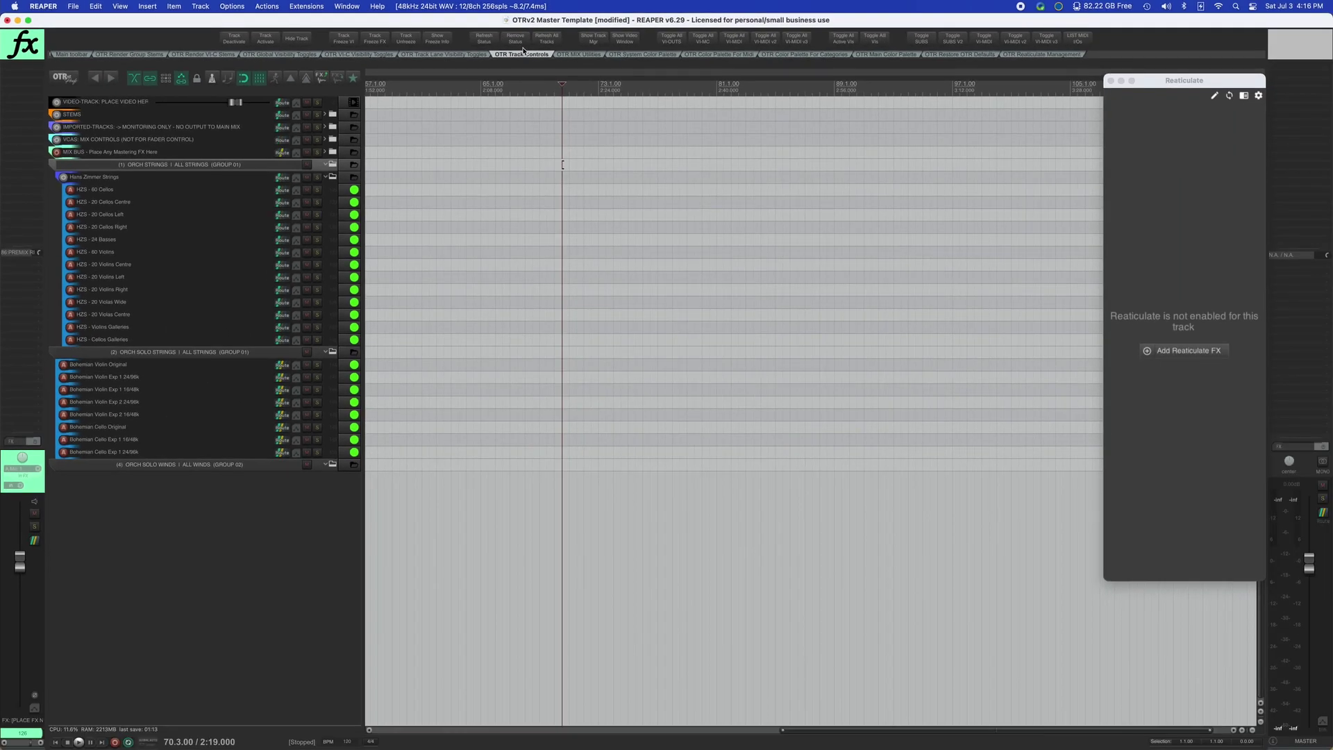
pyautogui.click(655, 56)
pyautogui.click(713, 55)
pyautogui.click(785, 56)
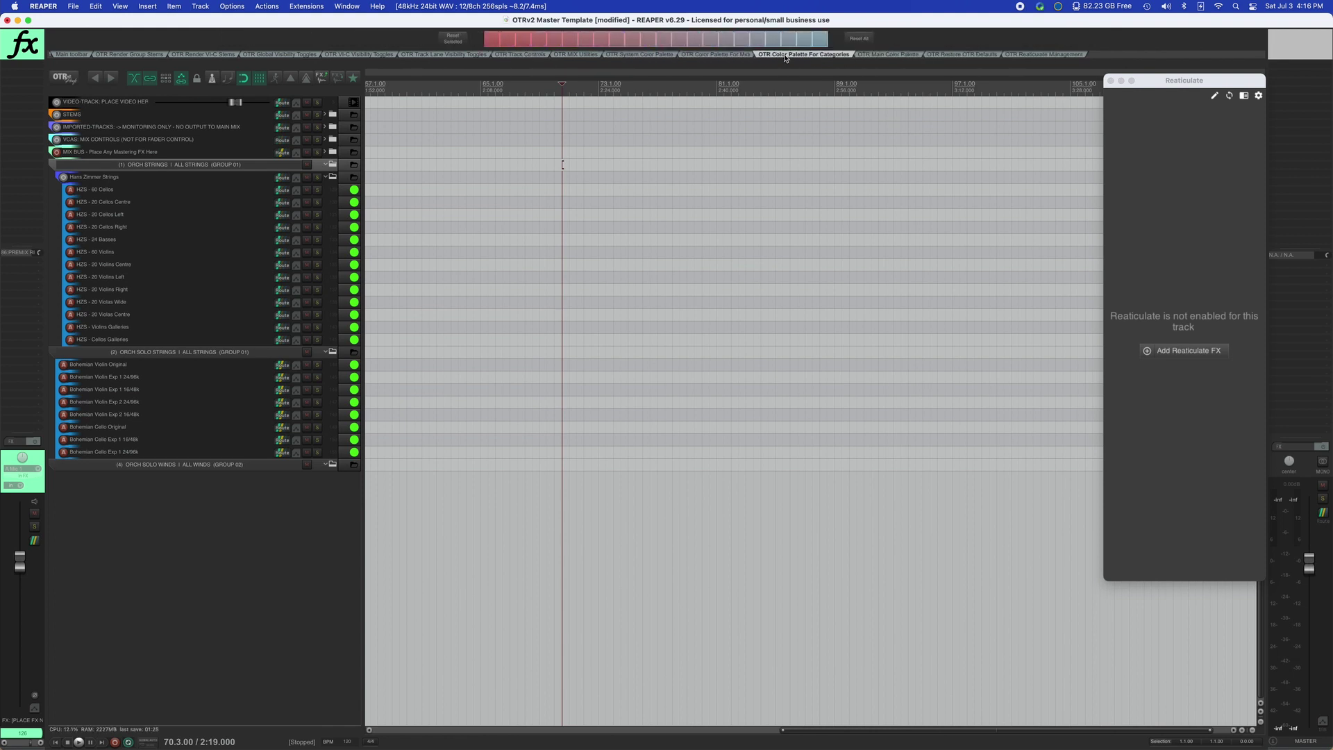
pyautogui.click(888, 55)
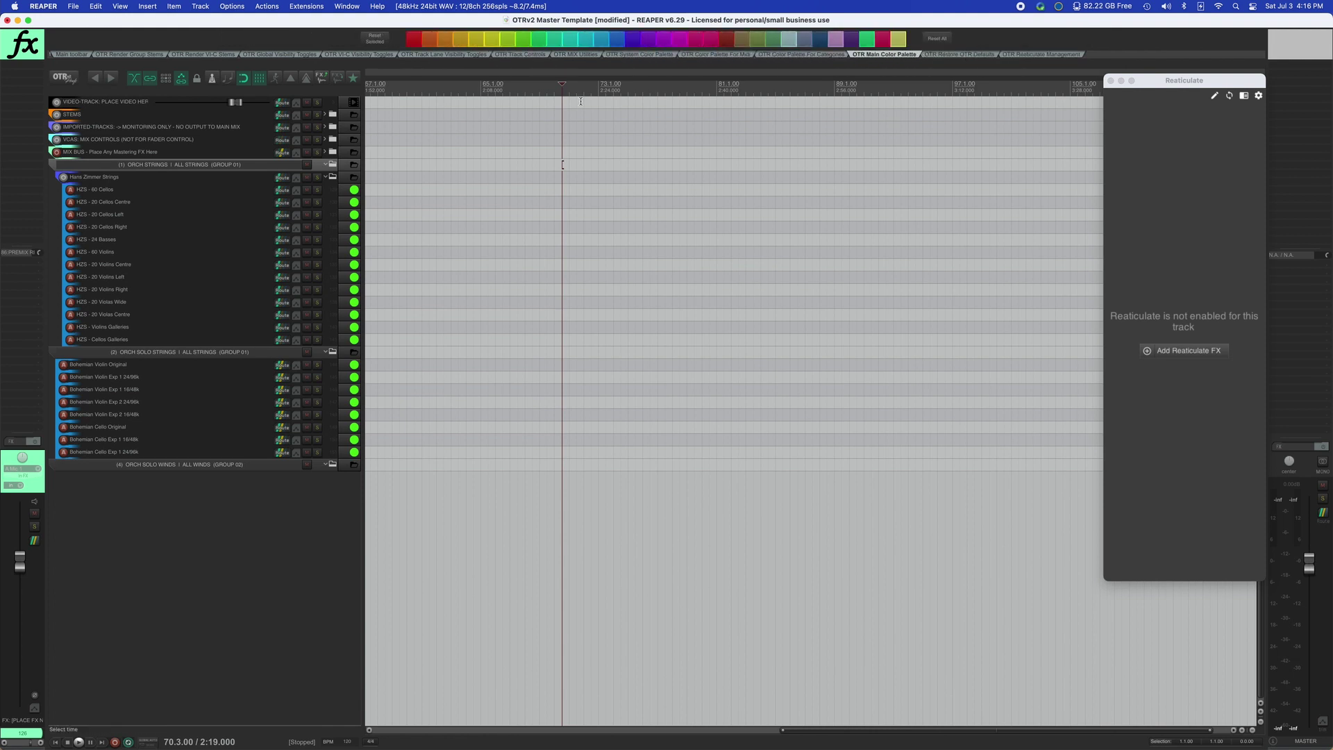
# Color the Hans Zimmer Strings folder and all its tracks through HZS - Cellos Galleries red.
pyautogui.click(158, 178)
pyautogui.keyDown('shift'); pyautogui.click(164, 334); pyautogui.keyUp('shift')
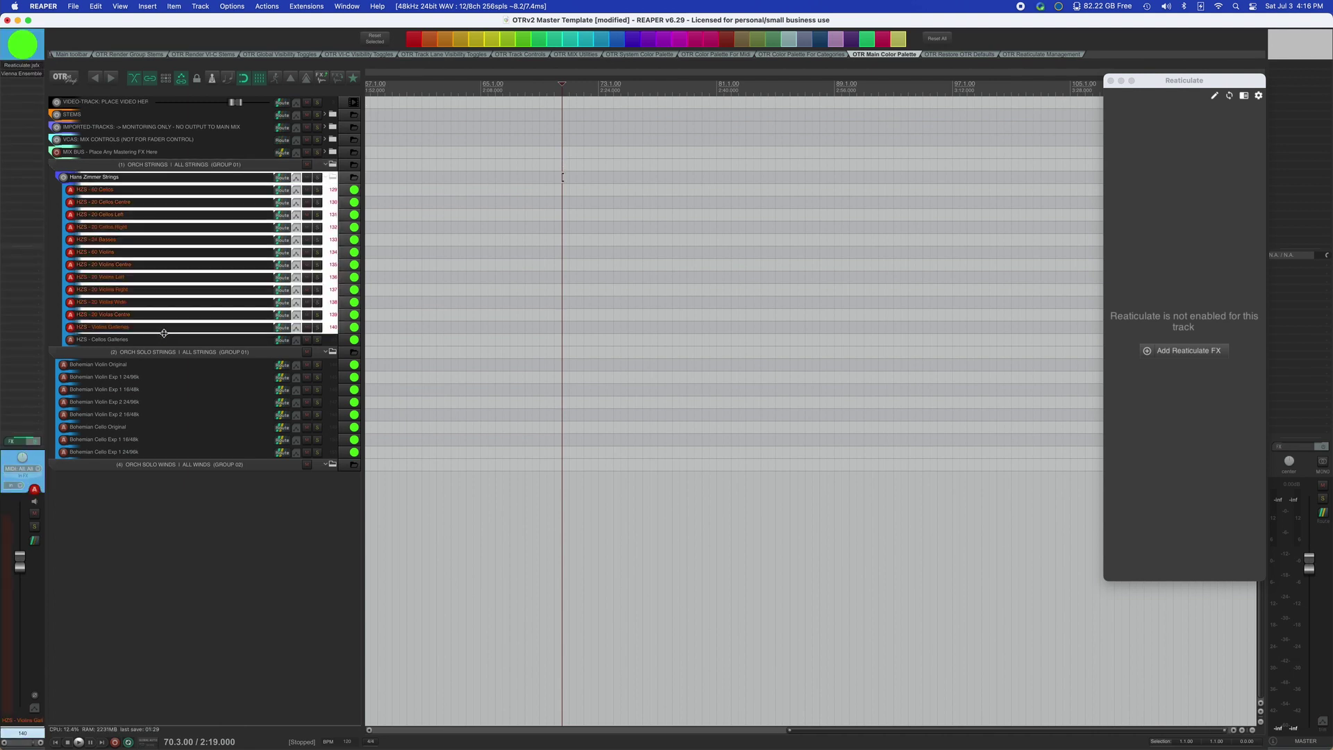
pyautogui.keyDown('shift'); pyautogui.click(162, 341); pyautogui.keyUp('shift')
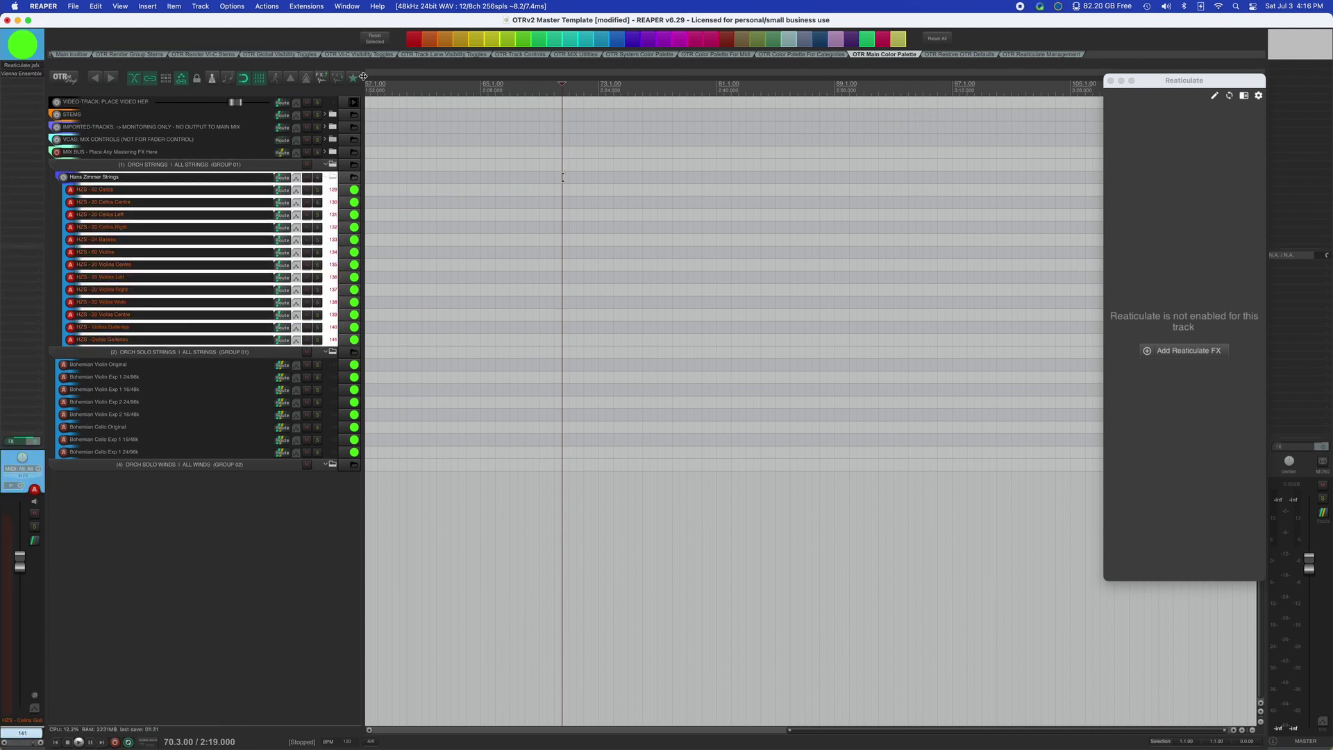
pyautogui.click(422, 44)
# Color all the Bohemian violin and cello tracks in the ORCH SOLO STRINGS group yellow.
pyautogui.click(198, 403)
pyautogui.click(155, 368)
pyautogui.keyDown('shift'); pyautogui.click(156, 452); pyautogui.keyUp('shift')
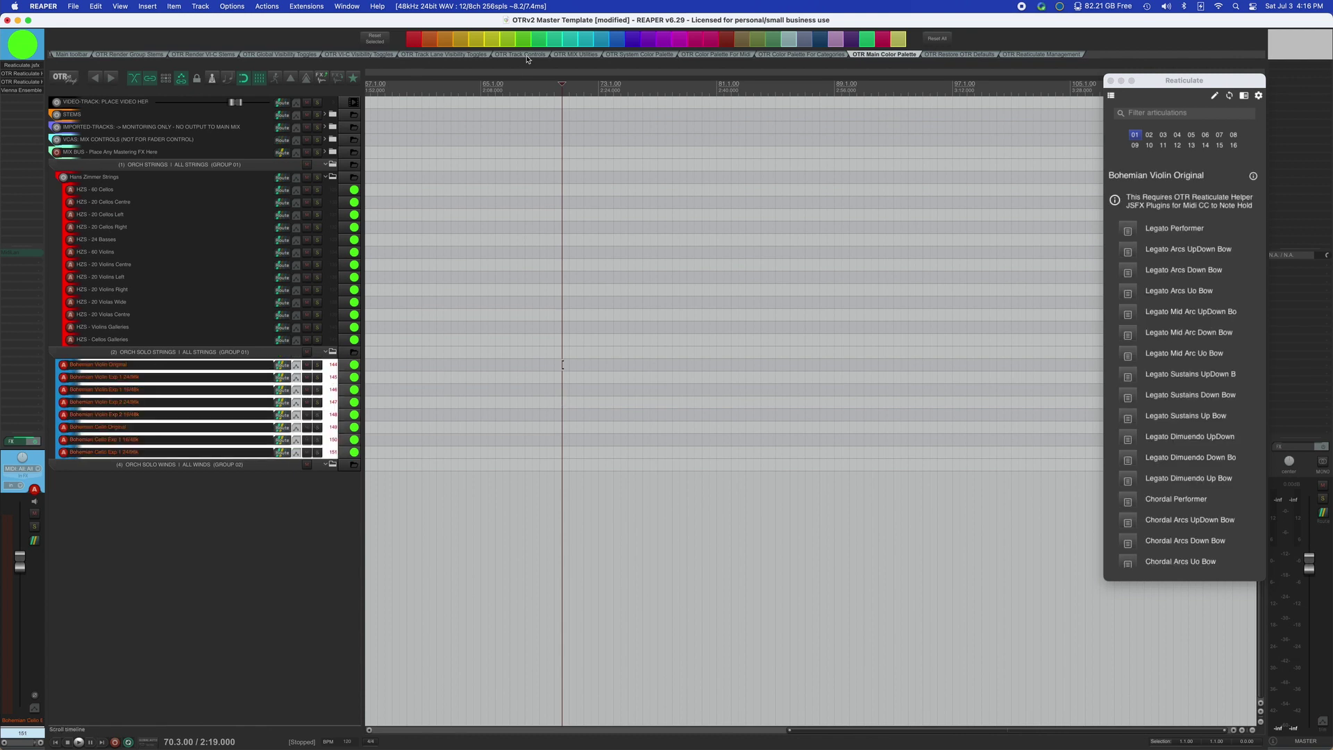
pyautogui.click(491, 39)
pyautogui.click(209, 512)
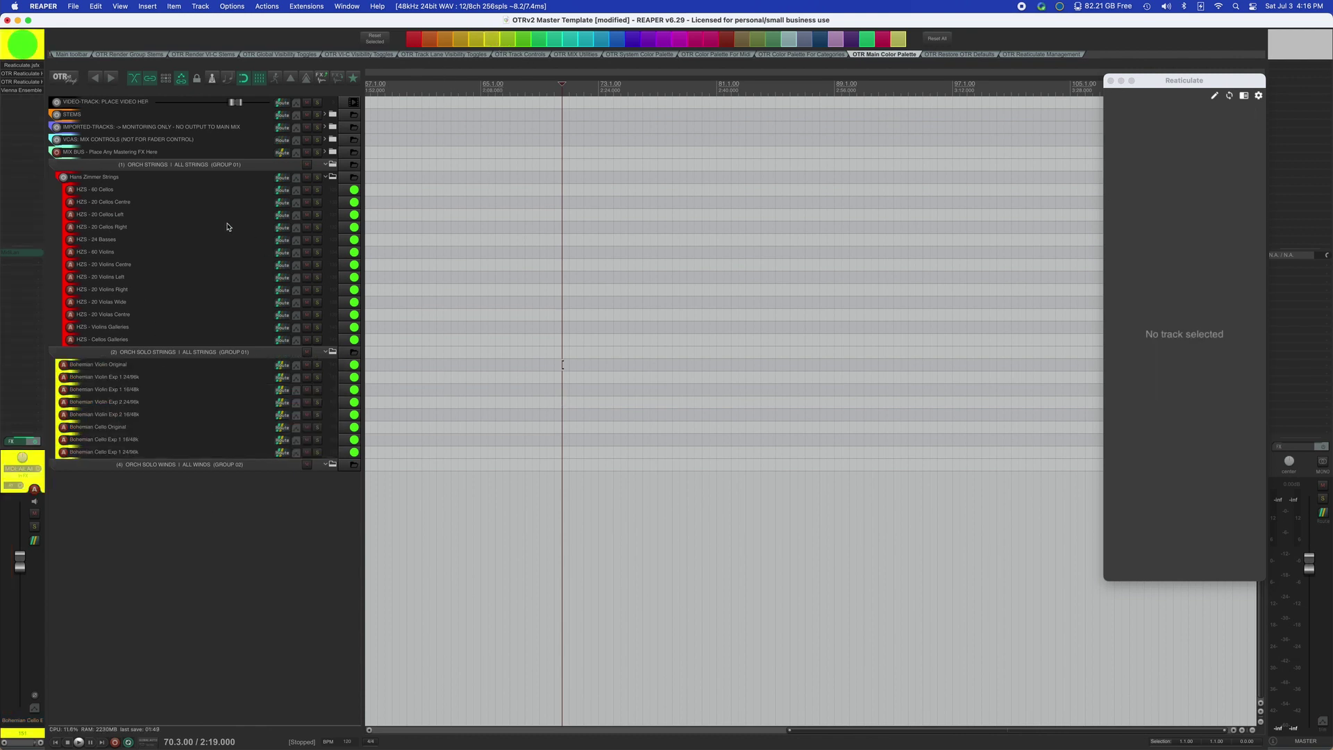
# Record a short MIDI take on all tracks from HZS - 20 Cellos Left through Bohemian Cello Original, allowing the shared input.
pyautogui.moveTo(202, 214); pyautogui.dragTo(202, 426)
pyautogui.keyDown('super'); pyautogui.click(244, 353); pyautogui.keyUp('super')
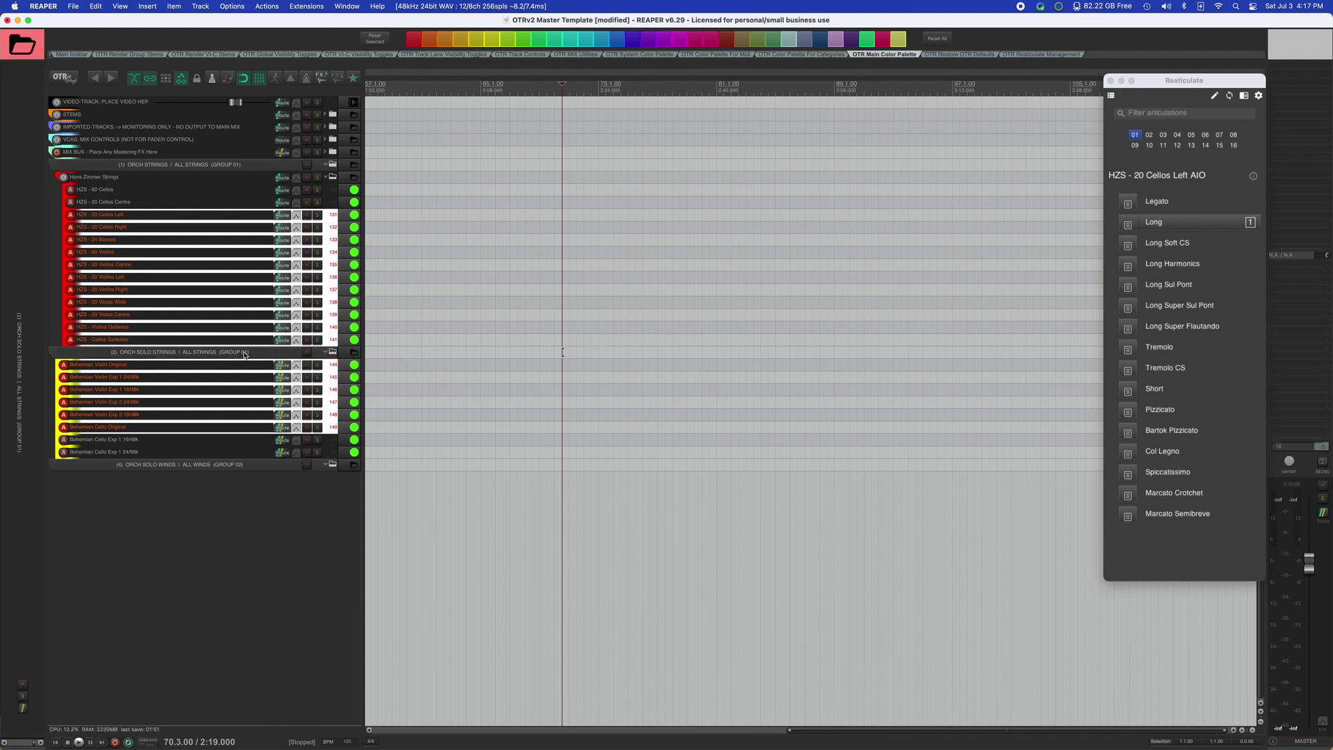
pyautogui.press('Insert')
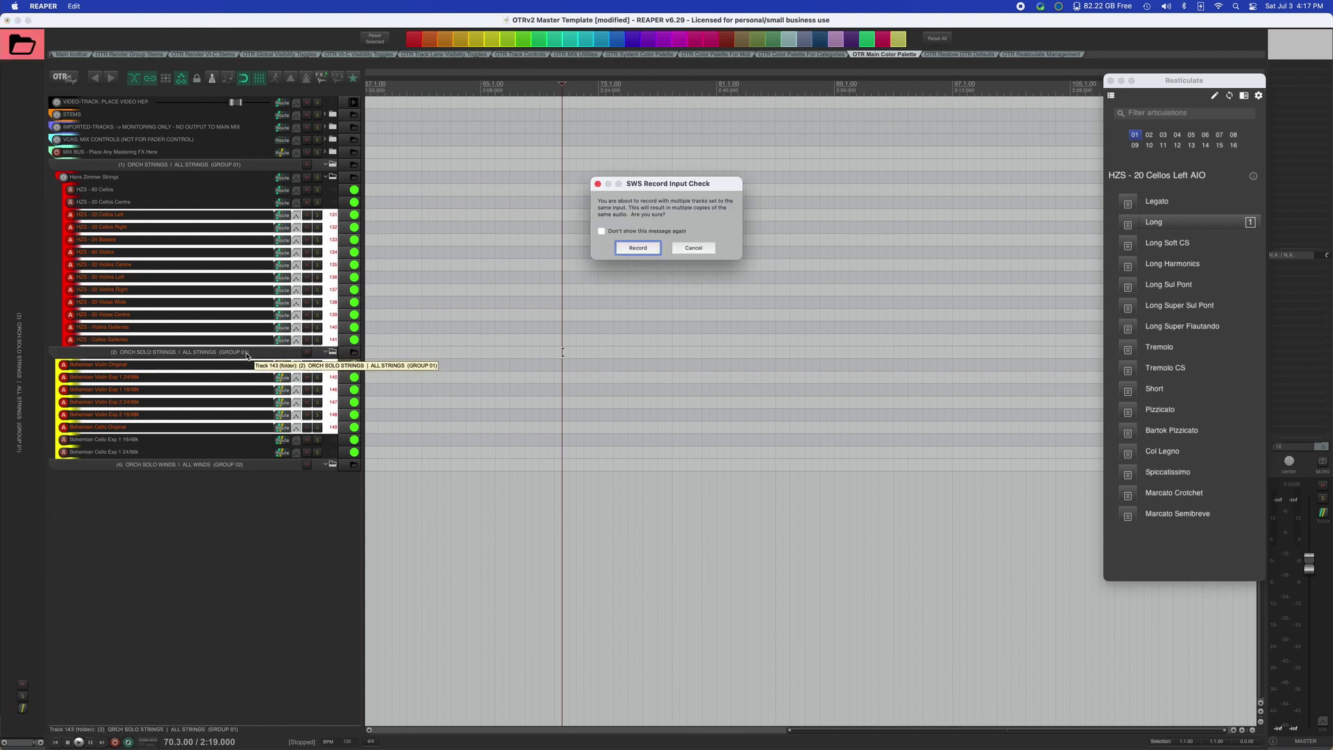
pyautogui.click(614, 248)
pyautogui.scroll(5, 574, 233)
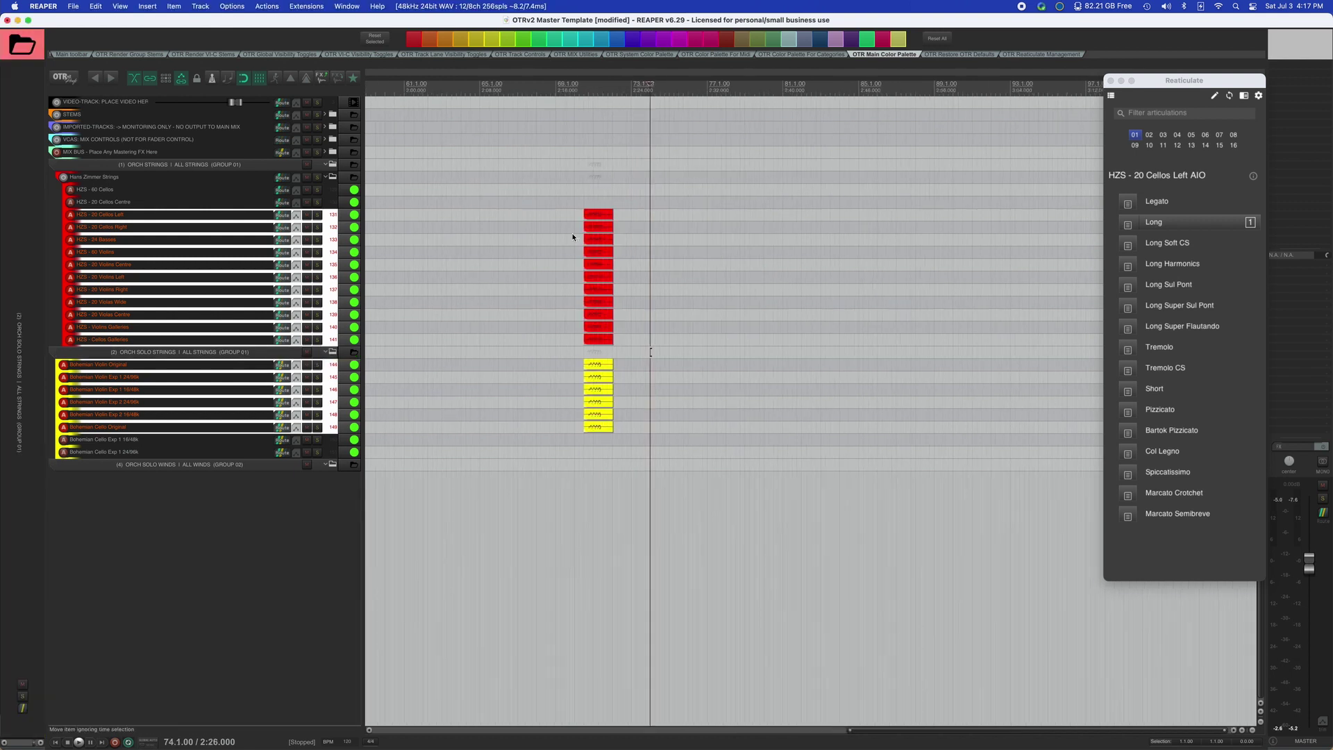
pyautogui.hscroll(5, 574, 233)
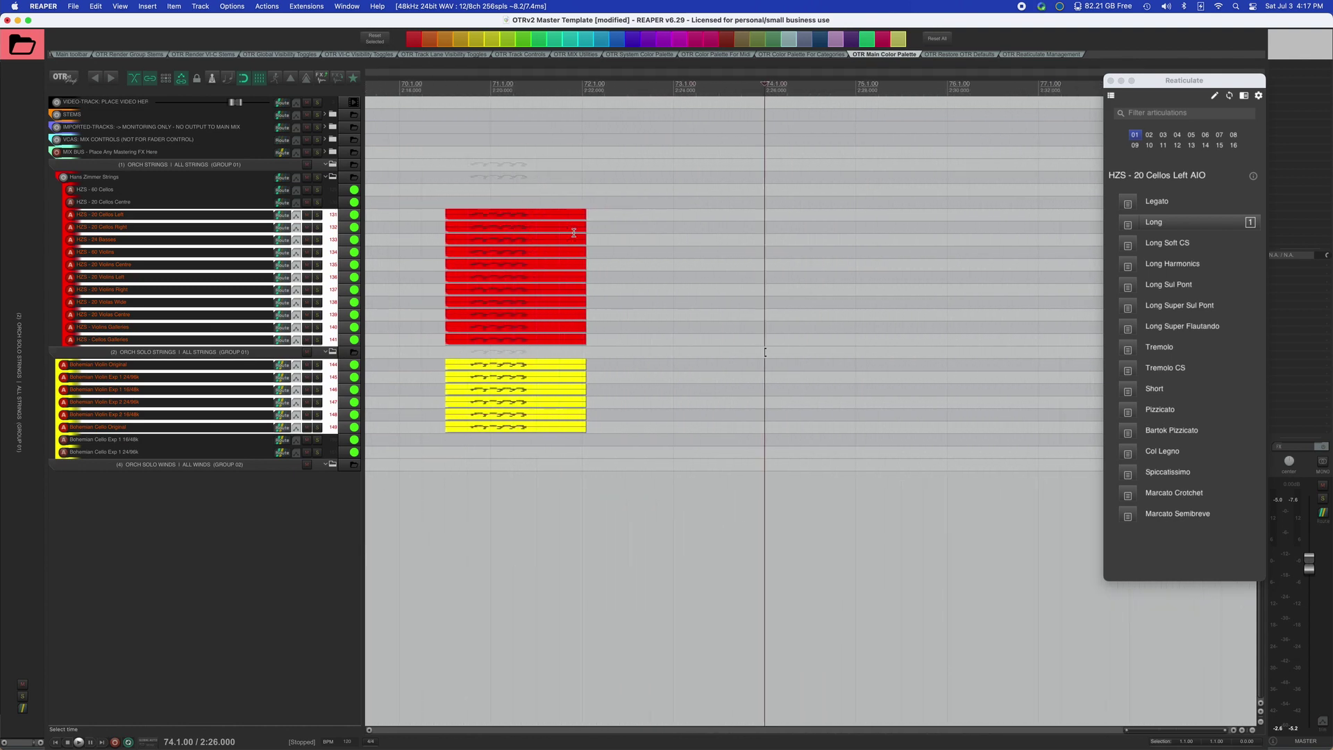
# Inspect the recorded items and the HZS - 20 Cellos Centre track up close, and clear the track selection.
pyautogui.click(212, 203)
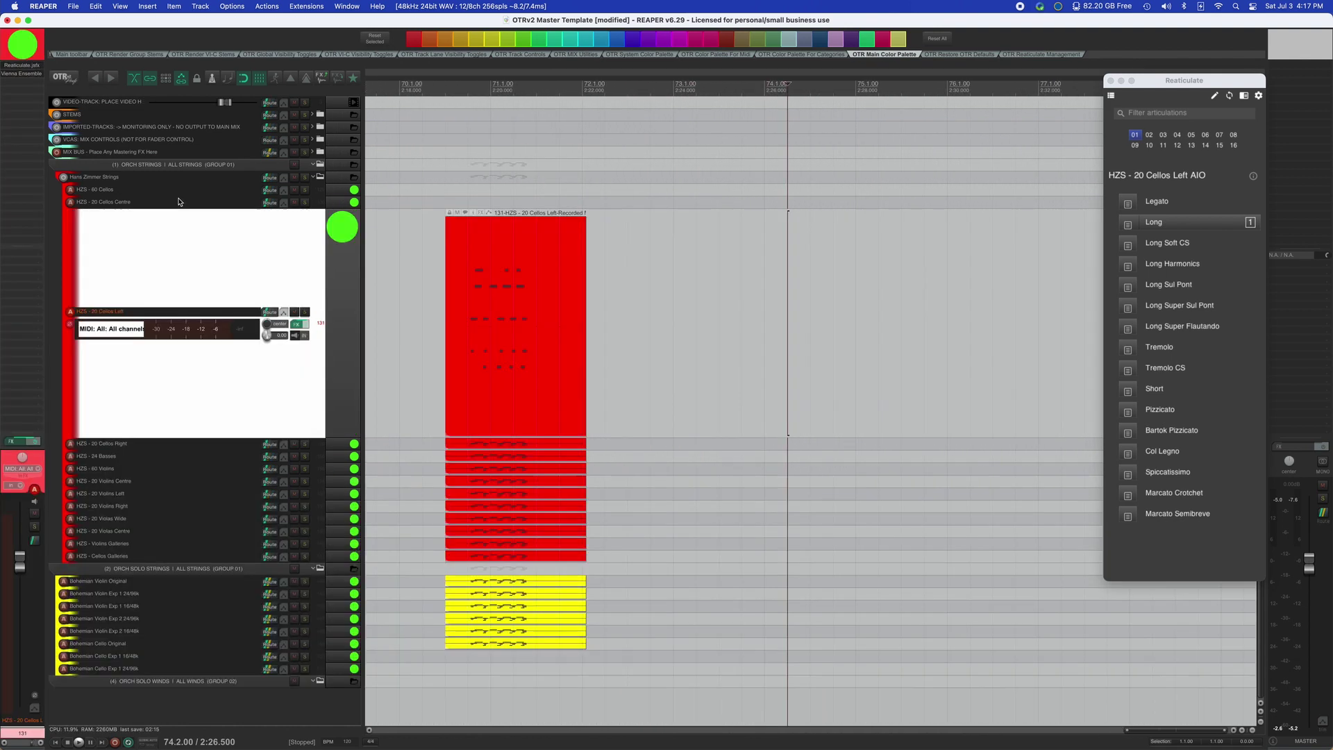
pyautogui.scroll(-10, 212, 217)
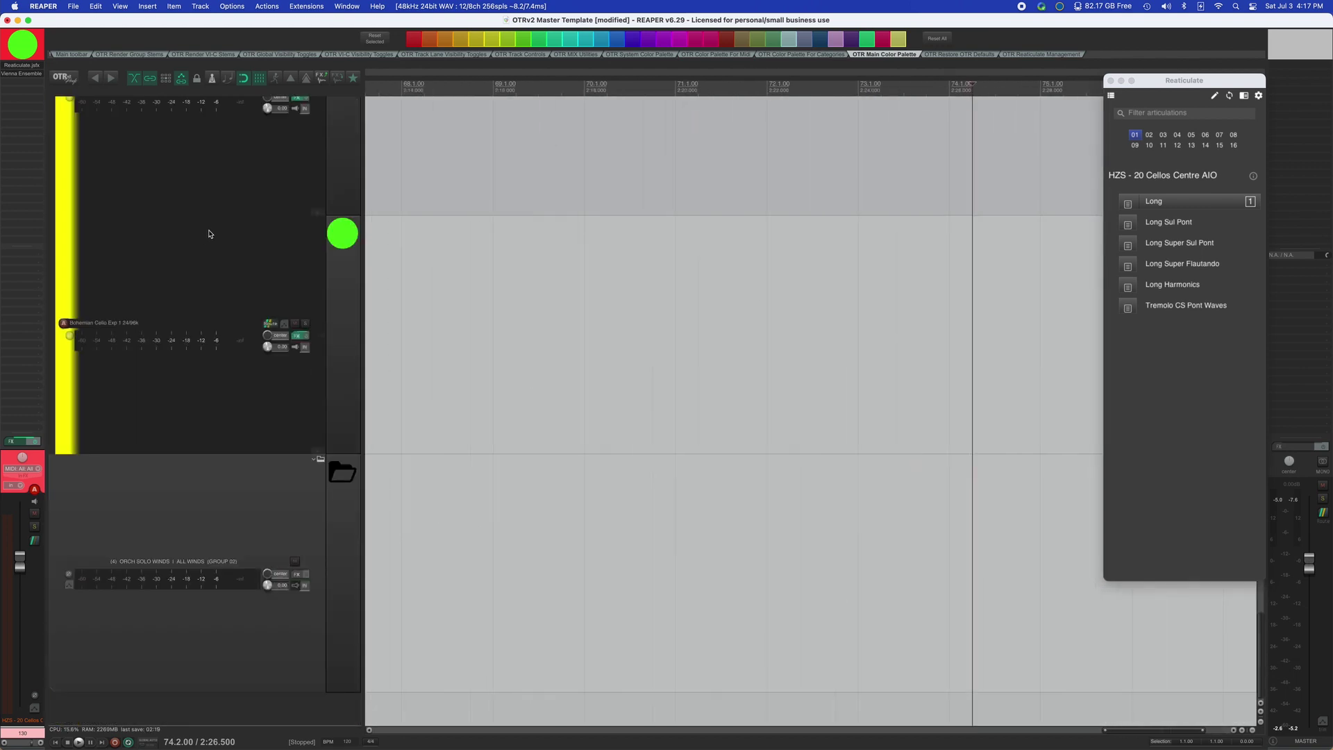
pyautogui.press('Escape')
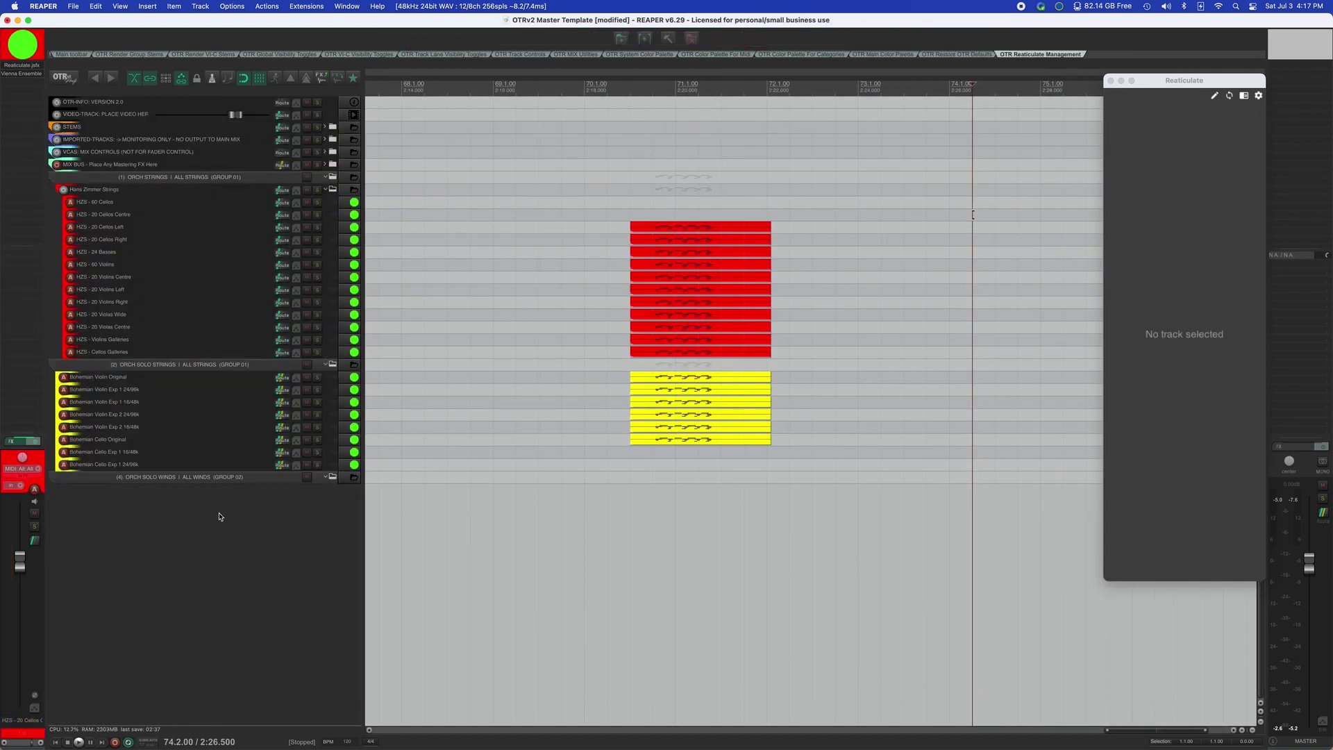